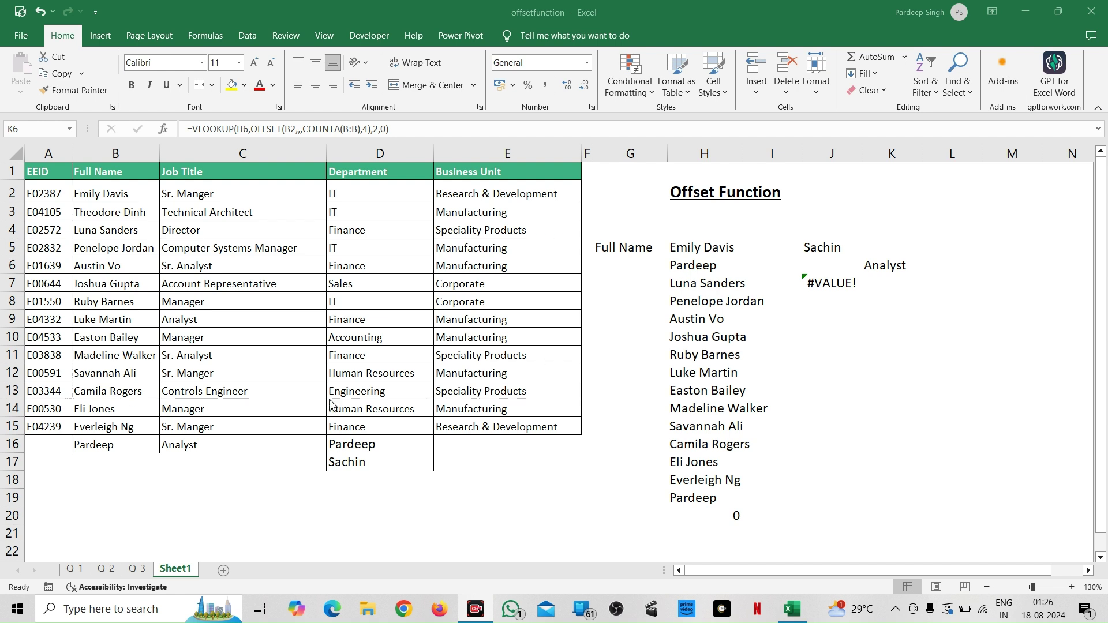
# Step: Open sheet Q-1 and set the end month in D8 to Nov
pyautogui.click(80, 570)
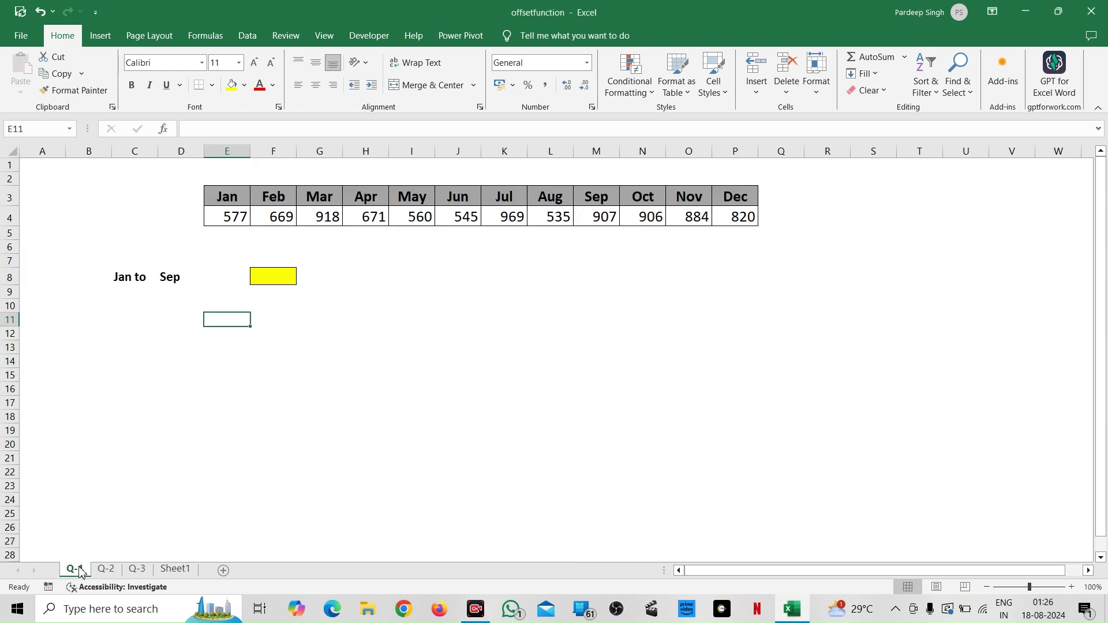
pyautogui.click(440, 334)
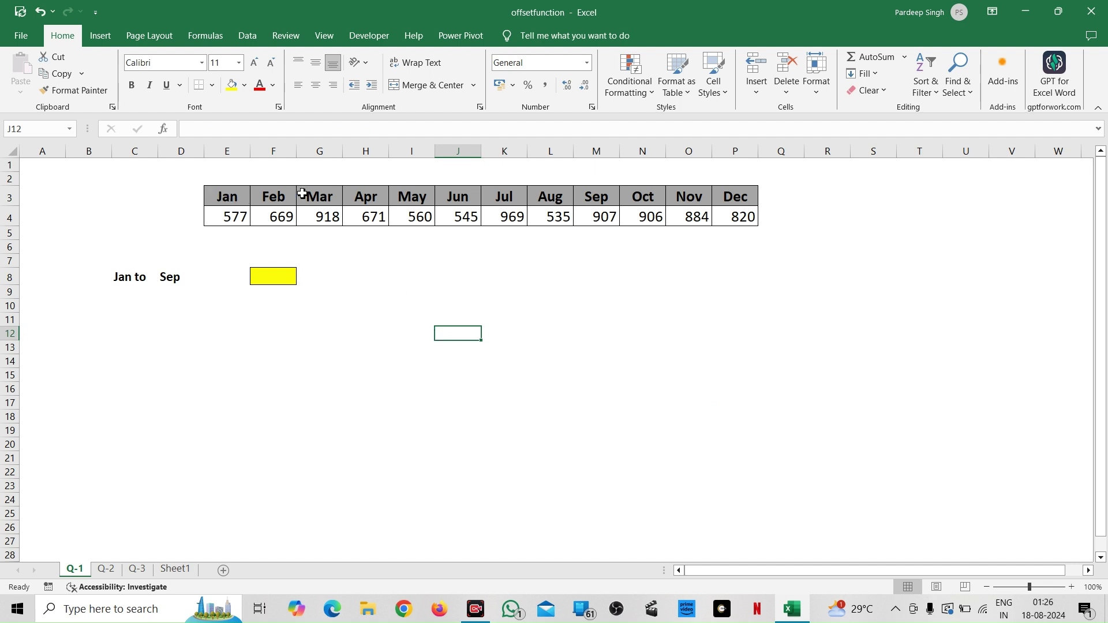
pyautogui.click(171, 277)
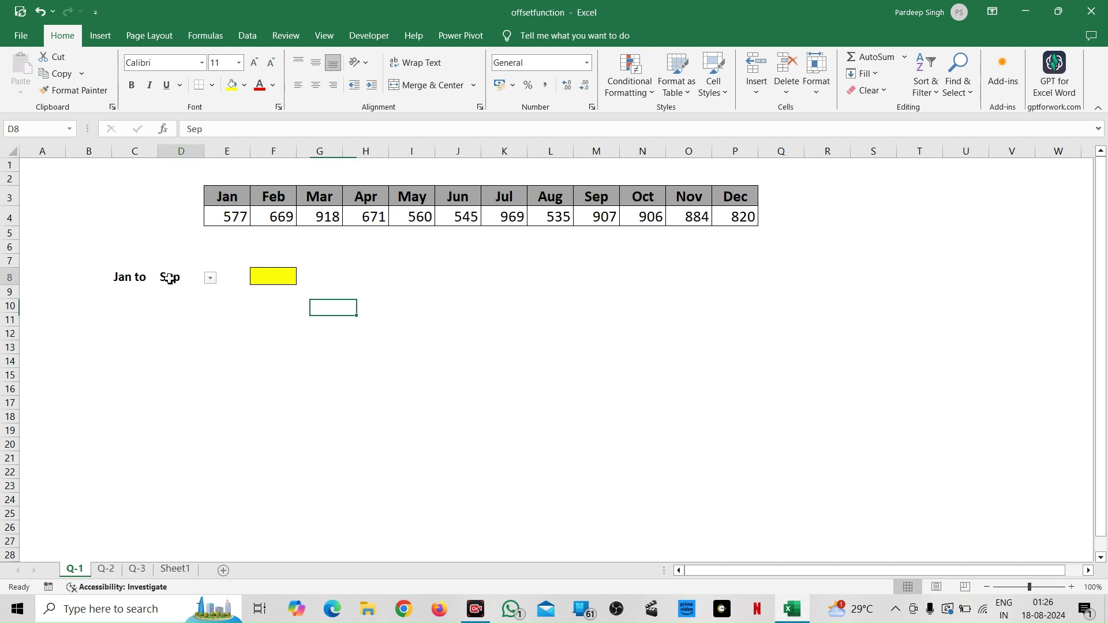
pyautogui.click(210, 279)
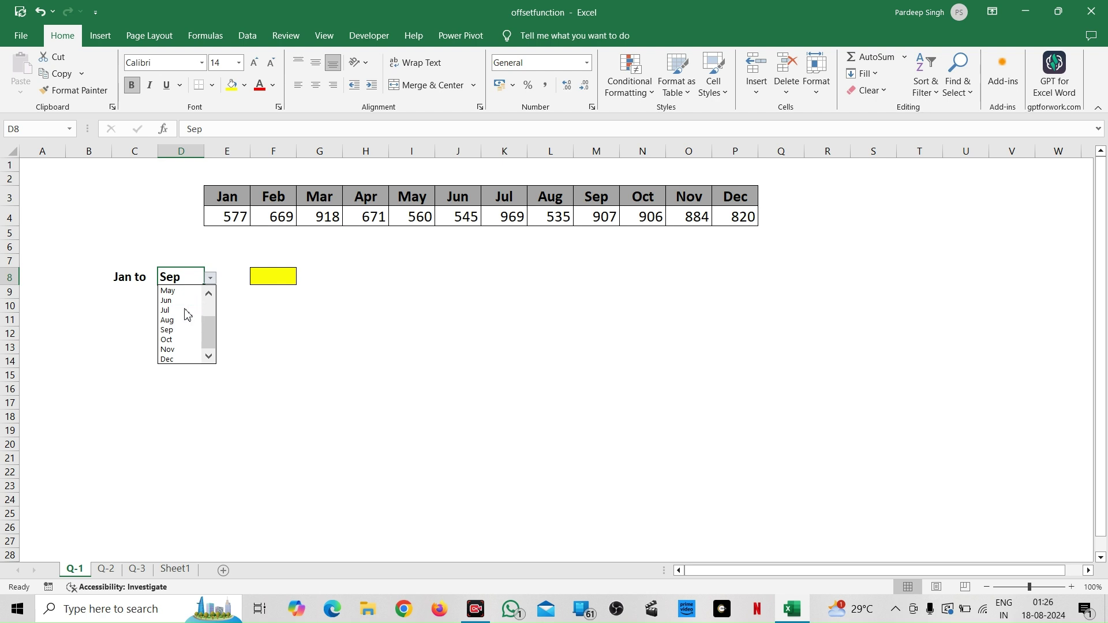
pyautogui.click(177, 345)
pyautogui.click(236, 368)
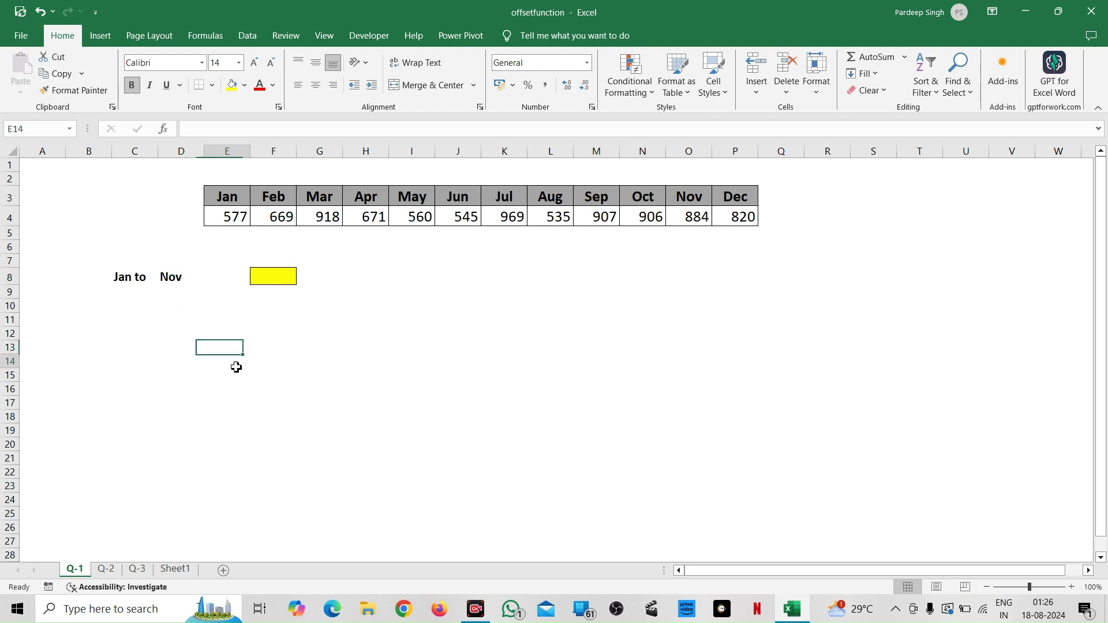
# Step: Change the end month in D8 to Jun
pyautogui.click(282, 277)
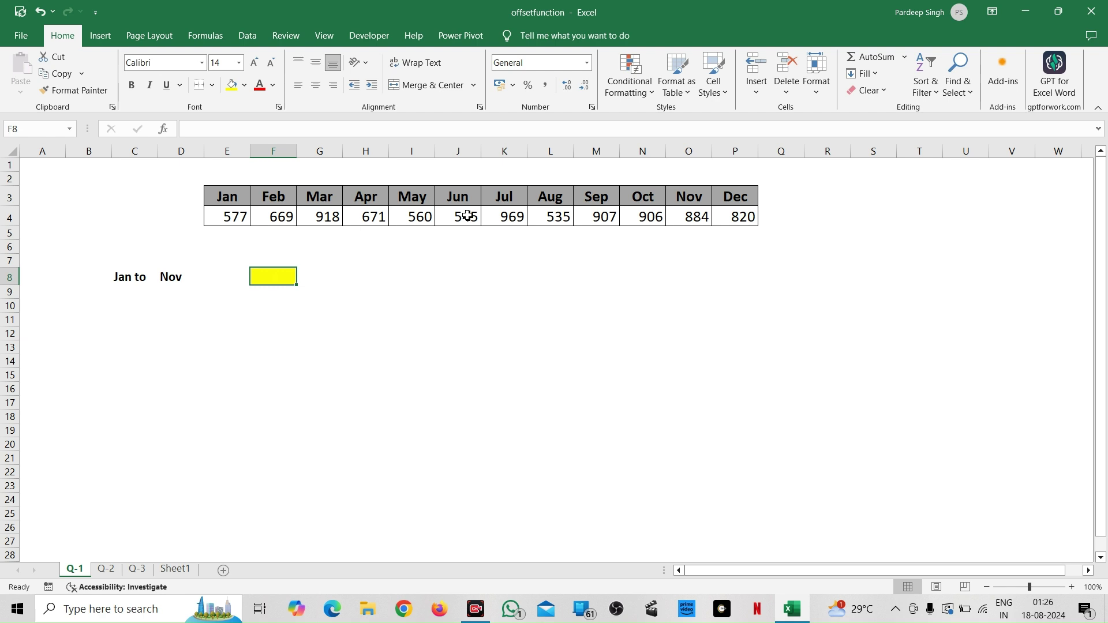
pyautogui.click(172, 280)
pyautogui.click(211, 278)
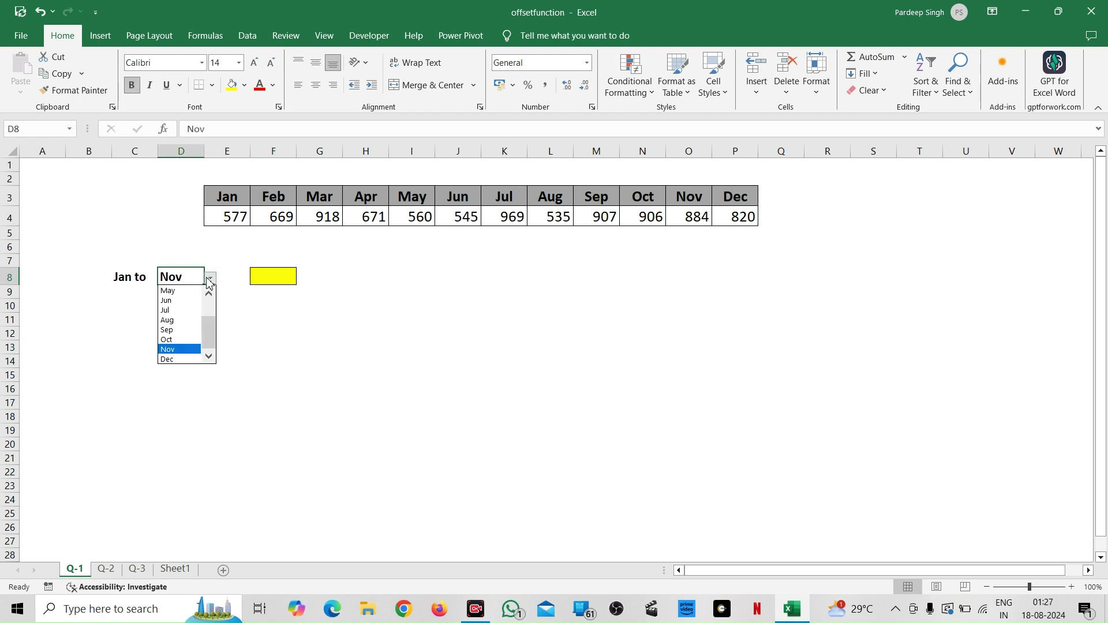
pyautogui.click(183, 300)
# Step: Select the Jan to Jun values in E4:J4 to read their sum
pyautogui.click(252, 275)
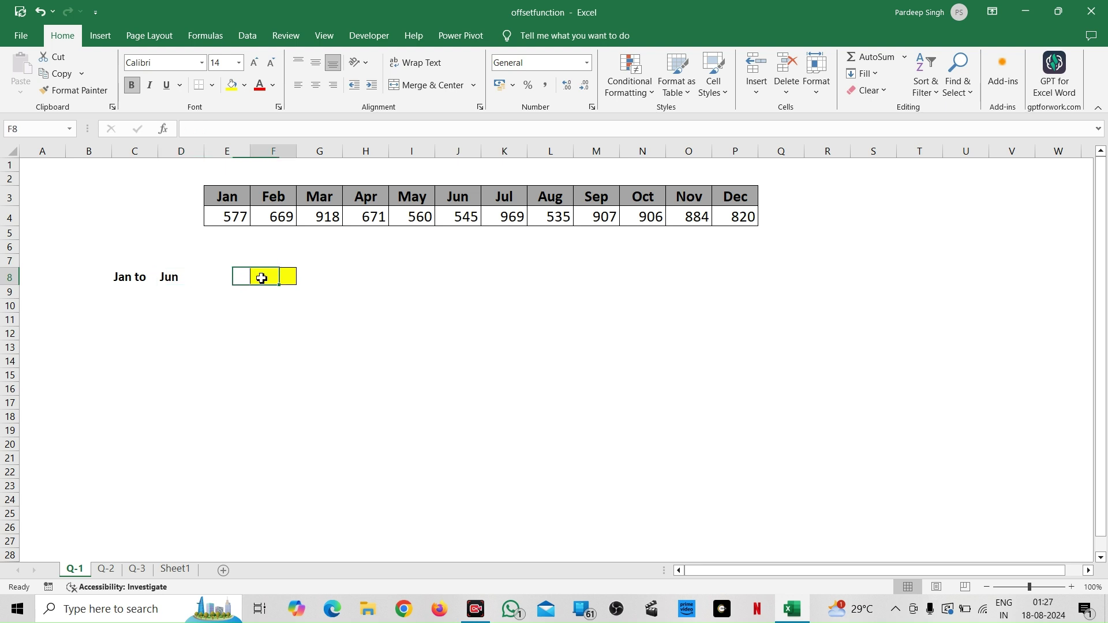
pyautogui.click(232, 217)
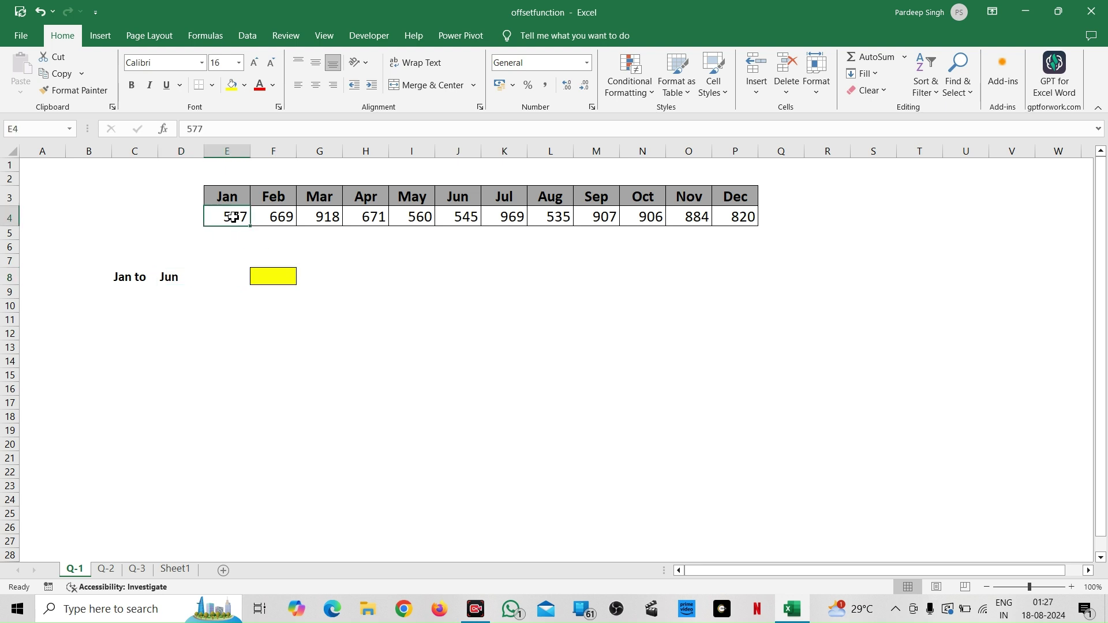
pyautogui.keyDown('shift'); pyautogui.click(458, 217); pyautogui.keyUp('shift')
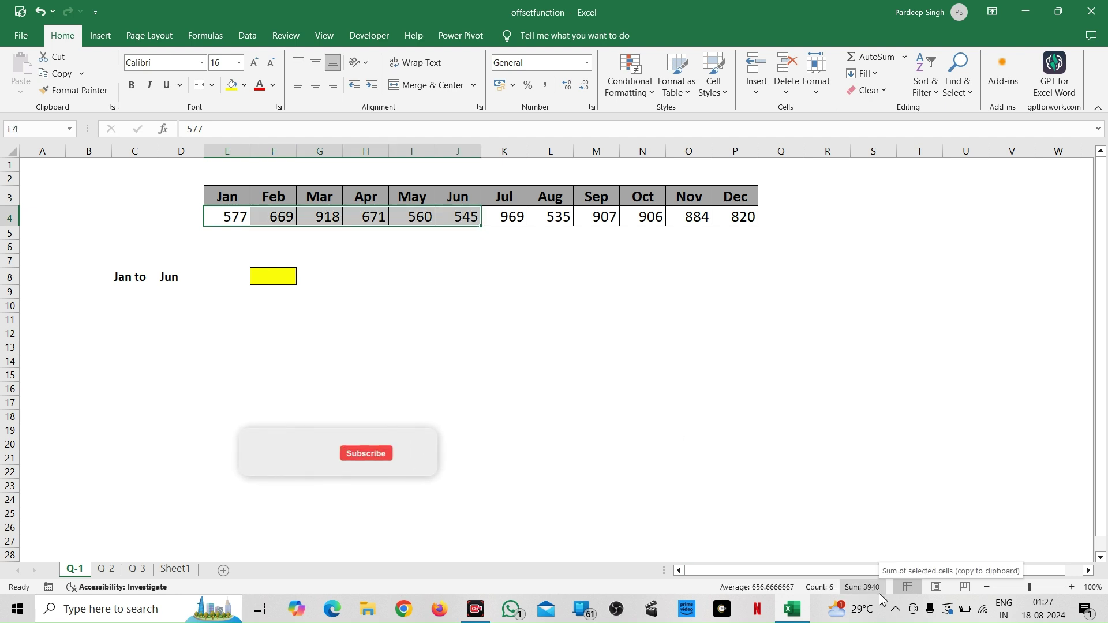
# Step: In F8, begin a SUM formula containing OFFSET with reference E3, a row offset of 1 and the column offset left blank
pyautogui.click(268, 280)
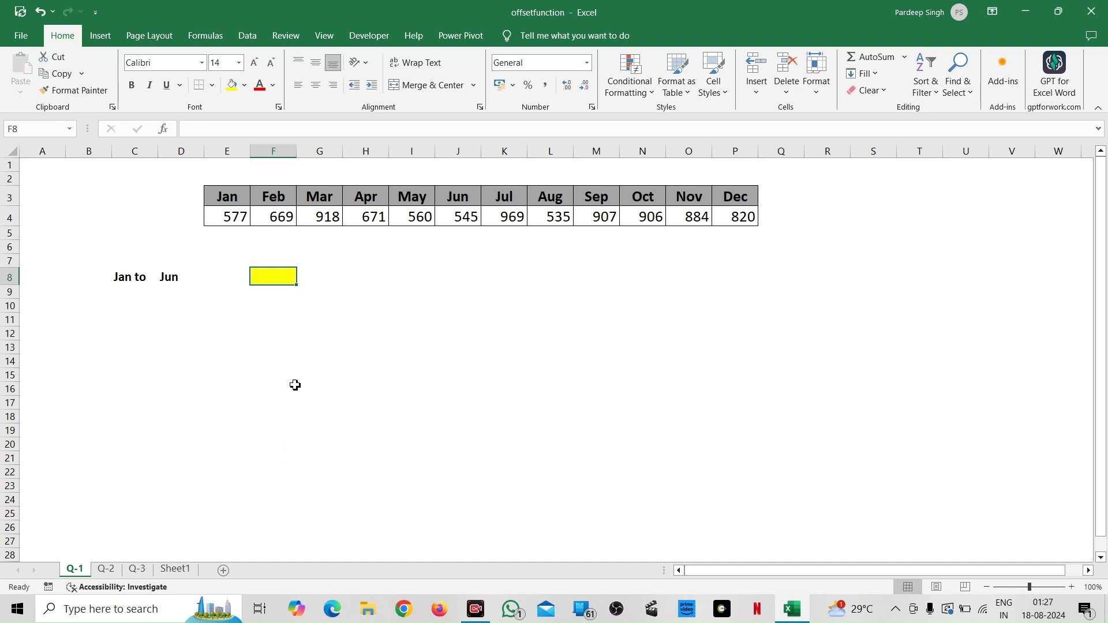
pyautogui.write('=')
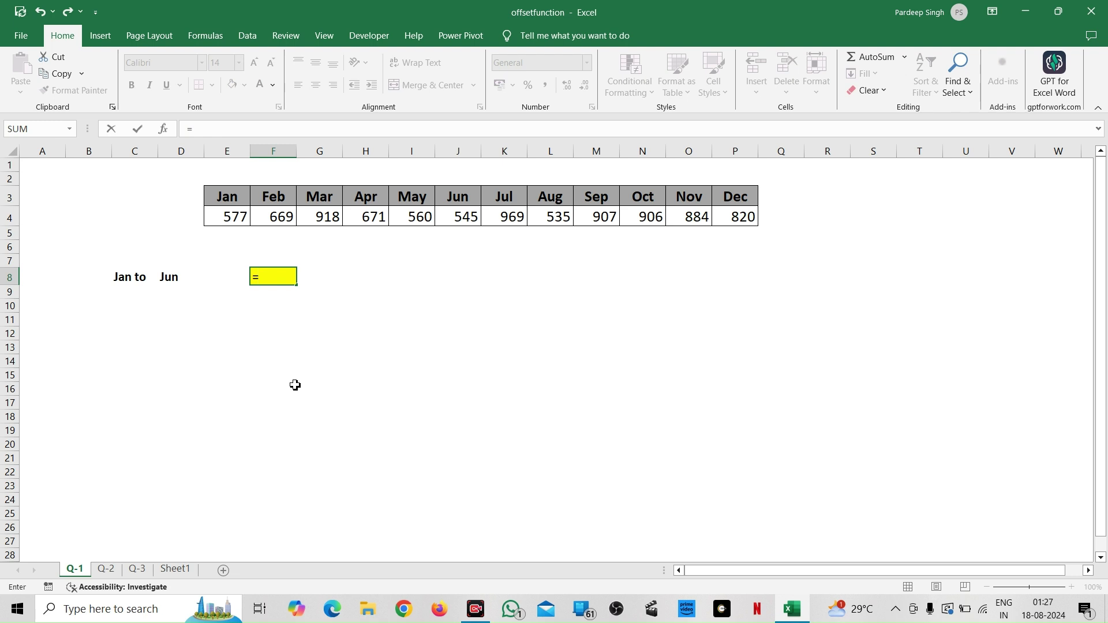
pyautogui.write('su')
pyautogui.press('Tab')
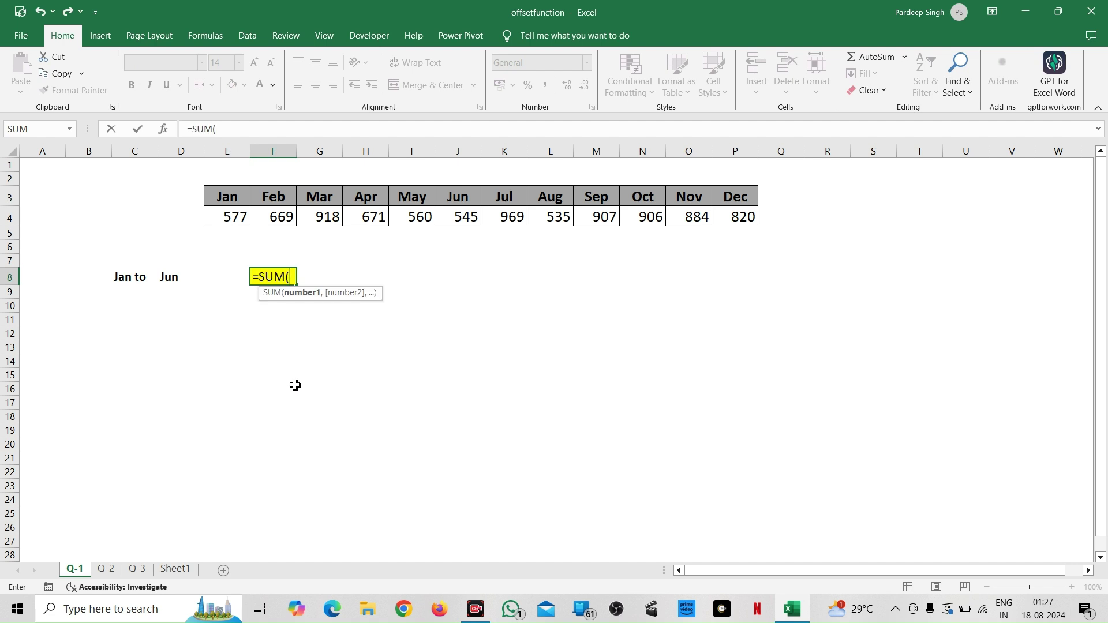
pyautogui.write('off')
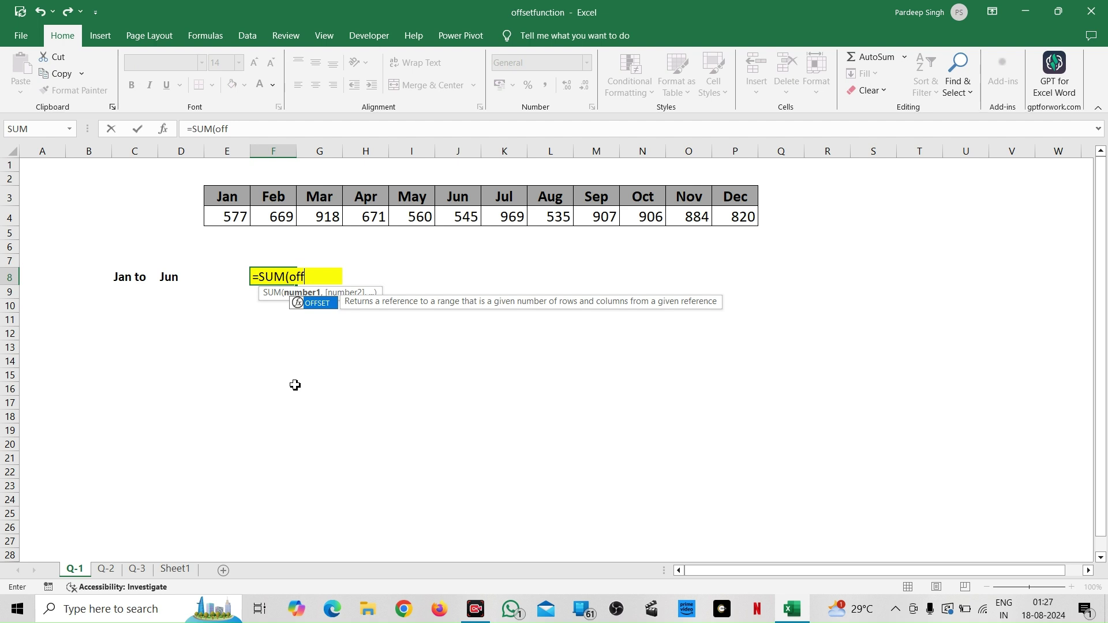
pyautogui.press('Tab')
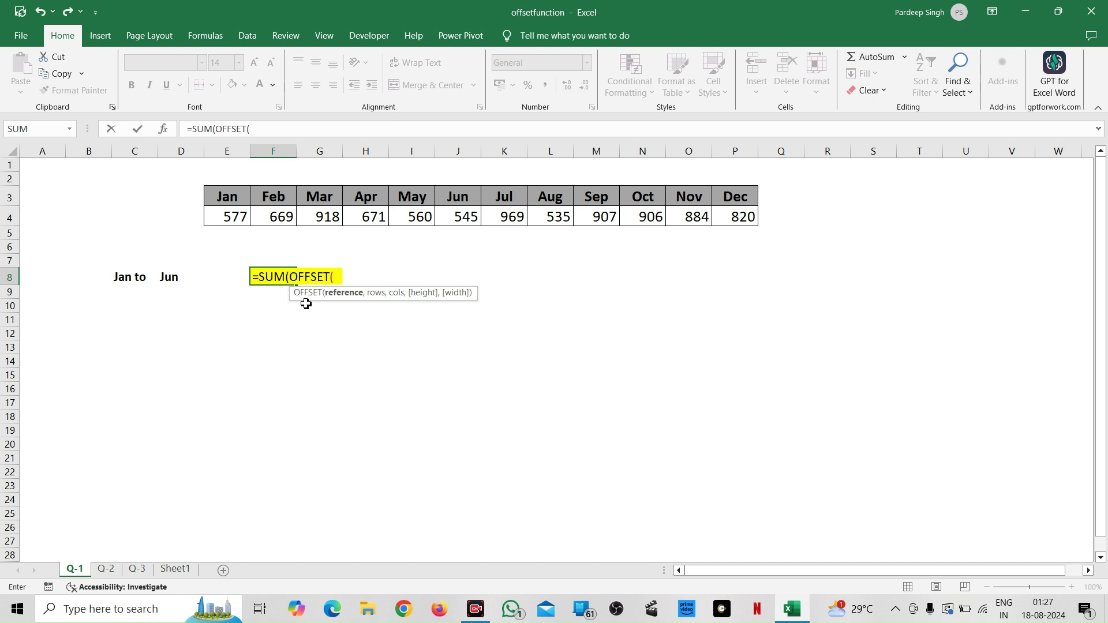
pyautogui.click(234, 198)
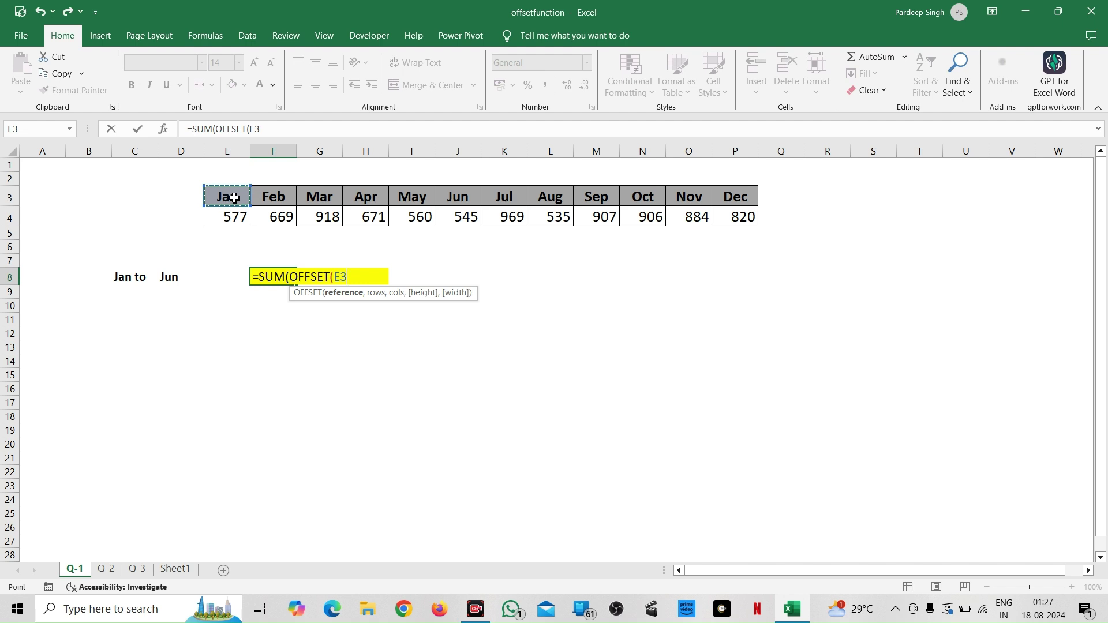
pyautogui.write(',')
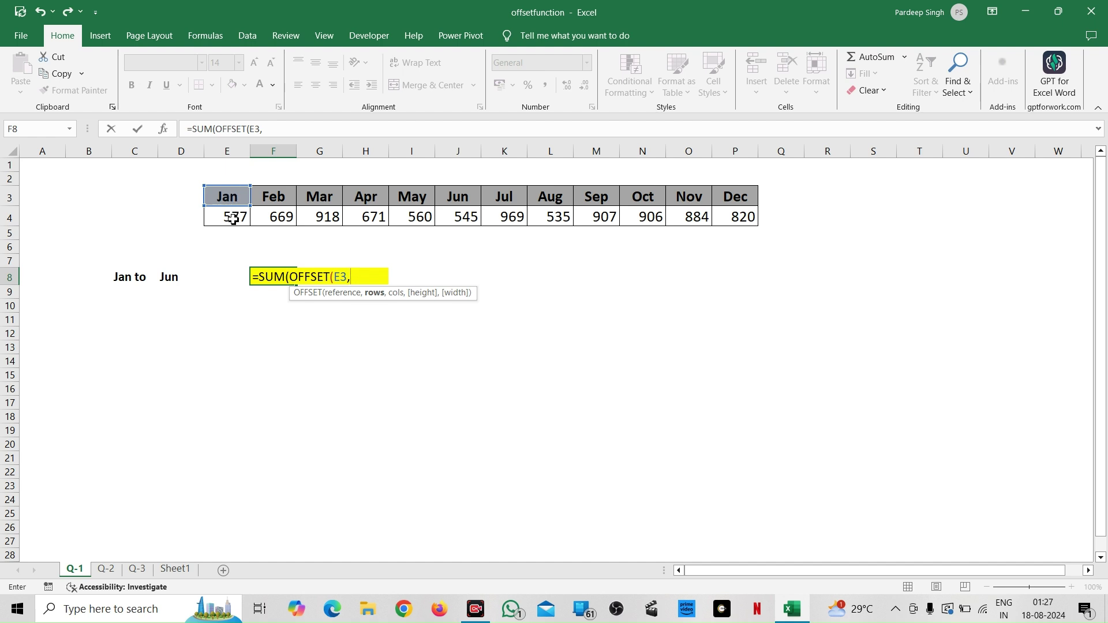
pyautogui.write('1,')
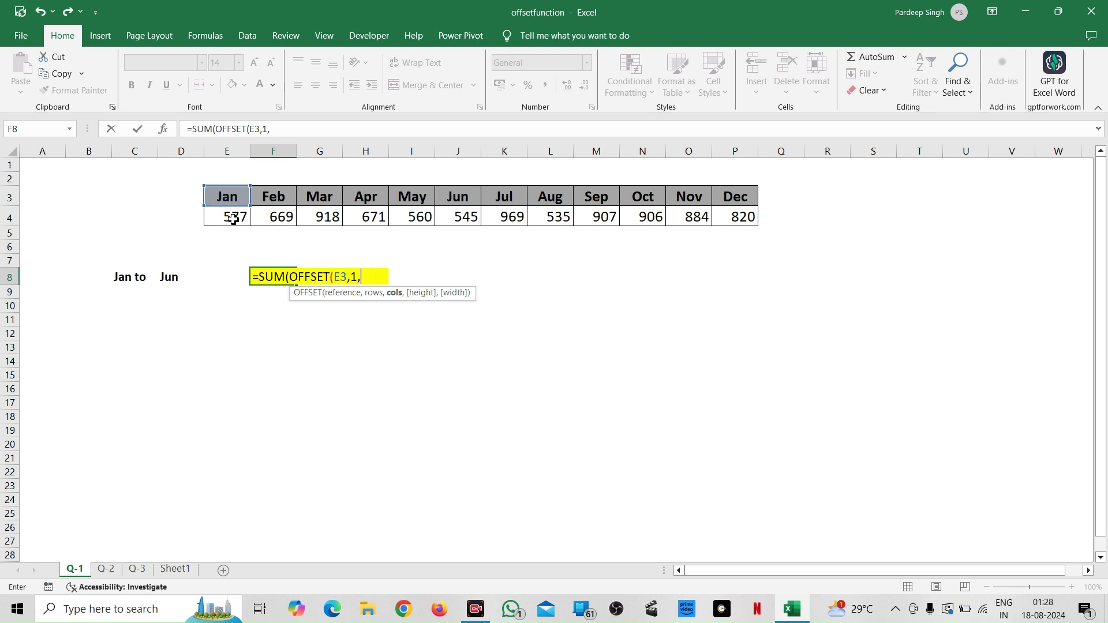
pyautogui.write(',')
# Step: Give the OFFSET a height of 1 and begin its width as a MATCH looking up D8
pyautogui.write('1,mat')
pyautogui.press('Tab')
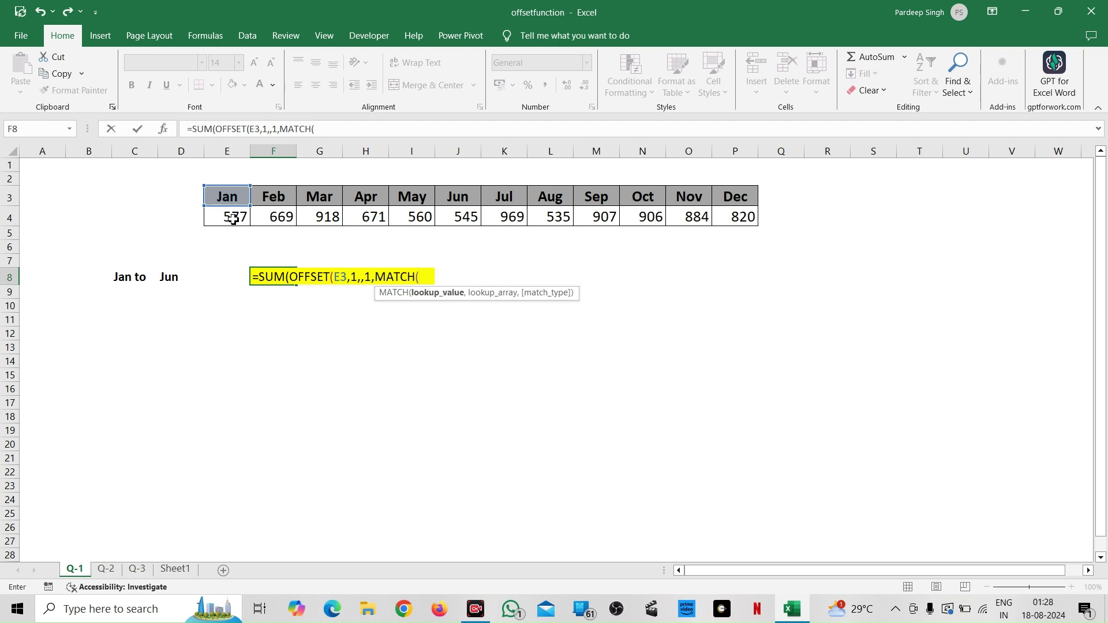
pyautogui.press('Left')
pyautogui.press('Left')
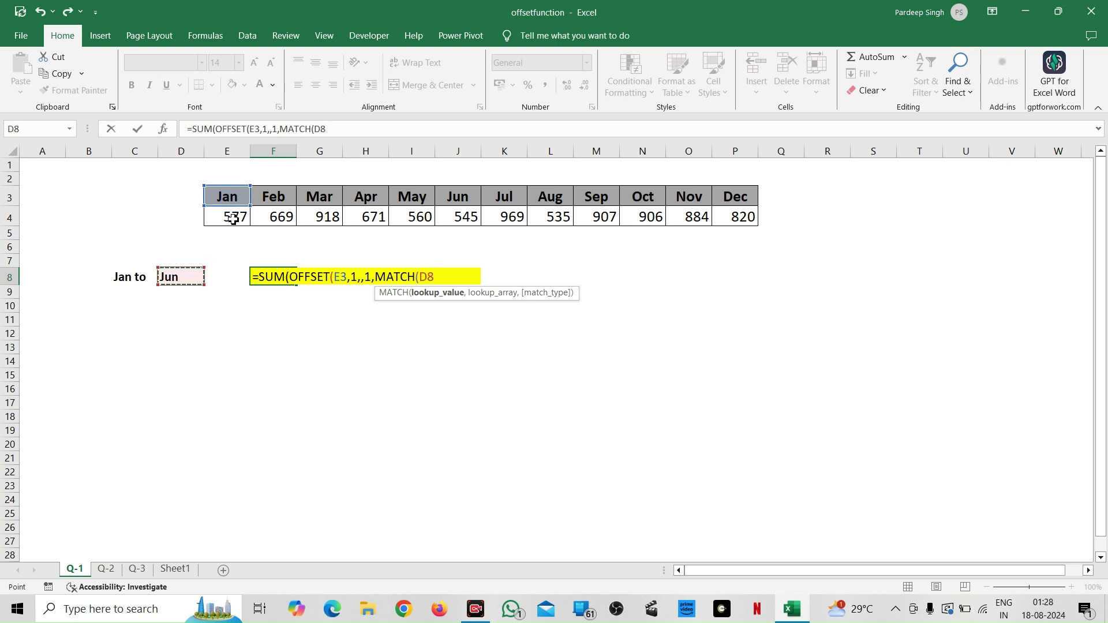
pyautogui.write(',')
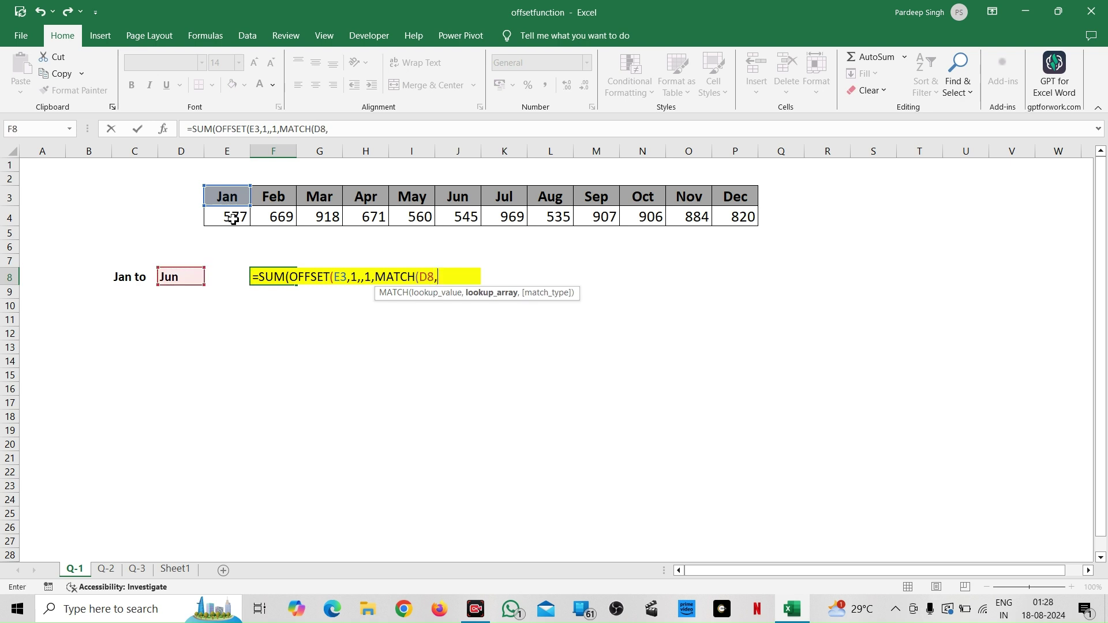
# Step: Complete the MATCH with the absolute range $E$3:$P$3 and exact match 0, then close all the parentheses and enter the formula
pyautogui.click(234, 199)
pyautogui.hotkey('ctrl', 'shift', 'Right')
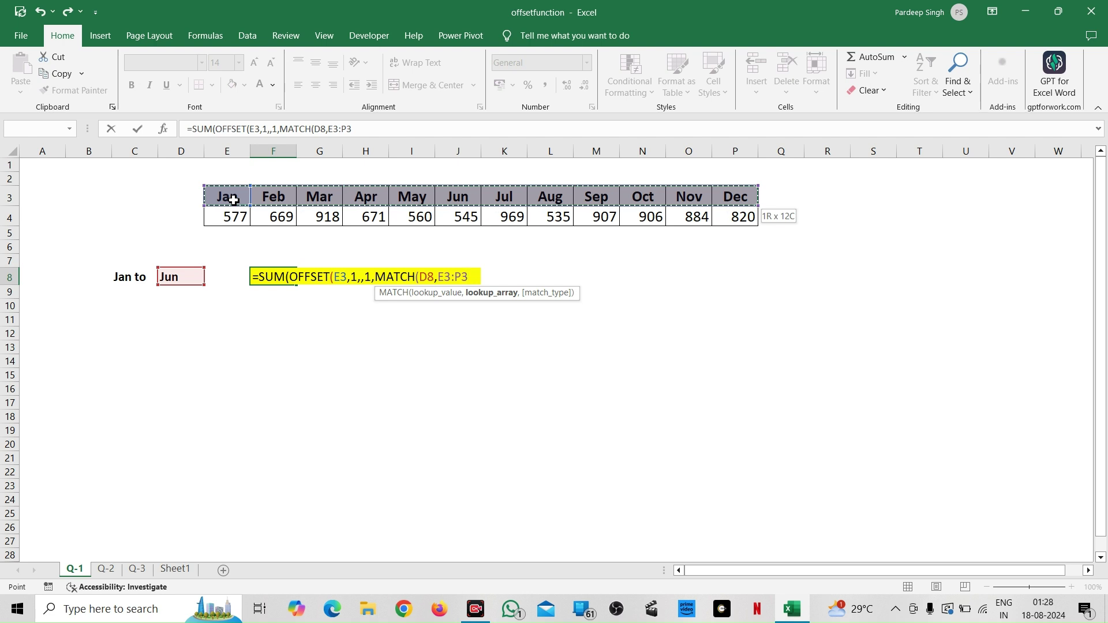
pyautogui.press('F4')
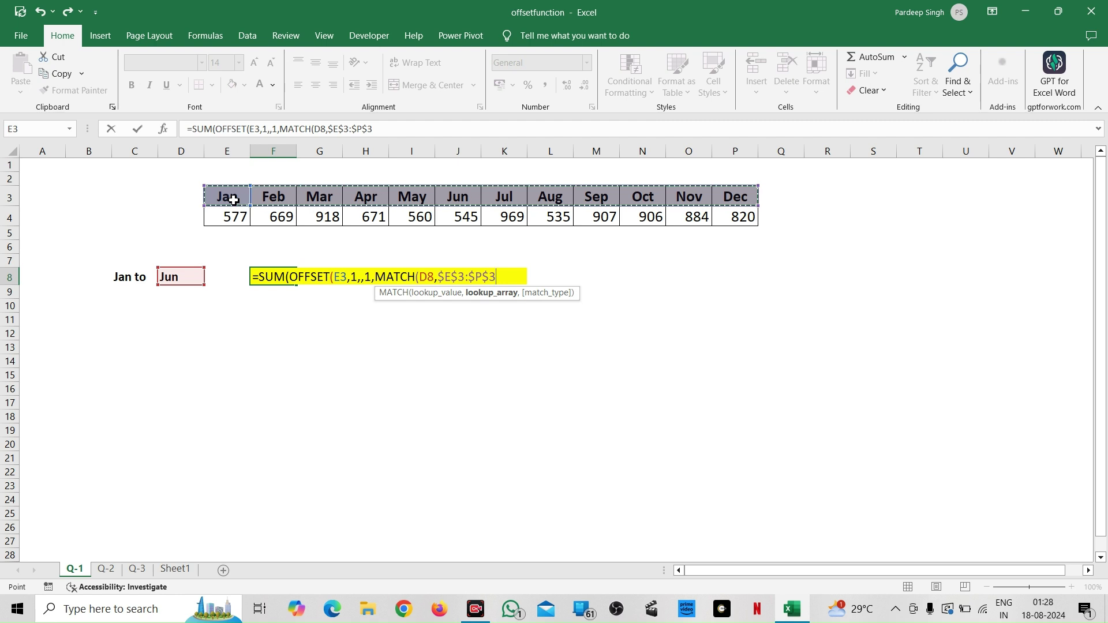
pyautogui.write(',')
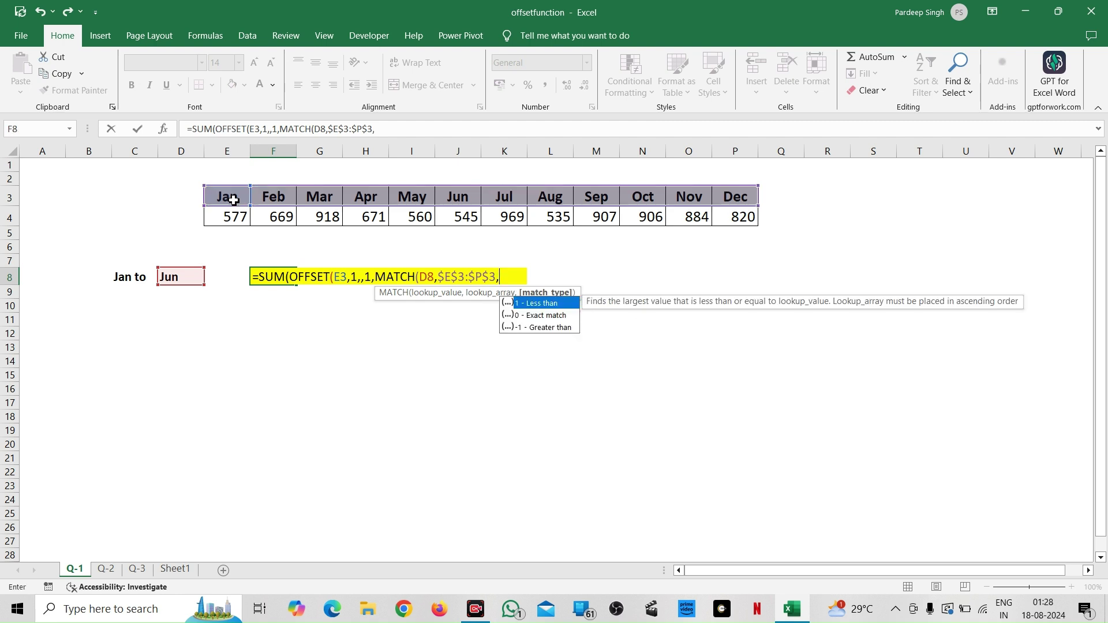
pyautogui.write('0)')
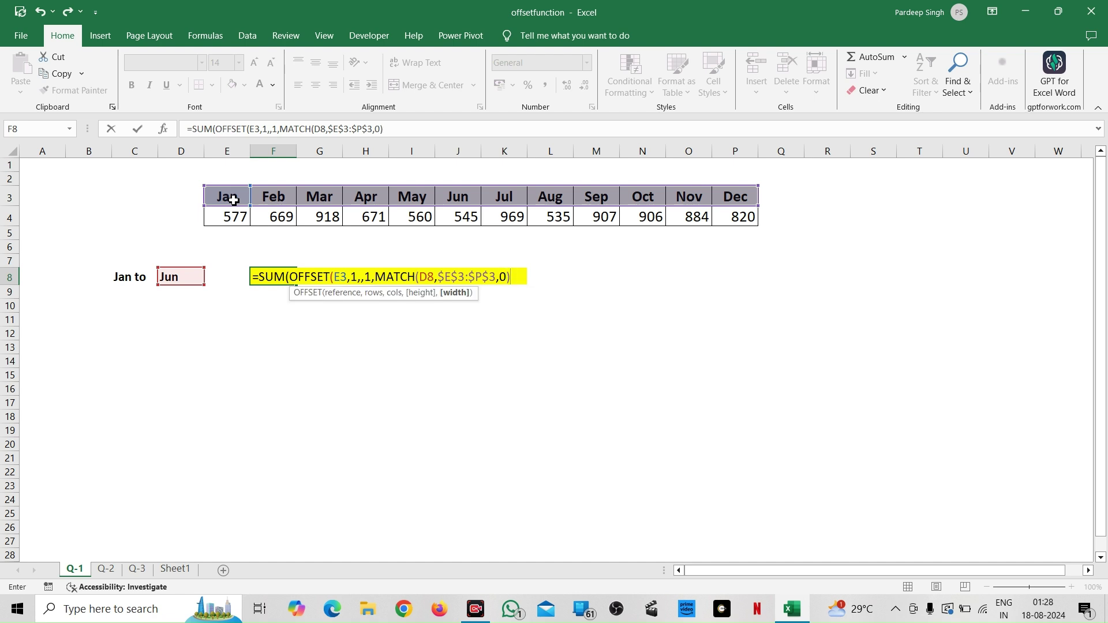
pyautogui.write(')')
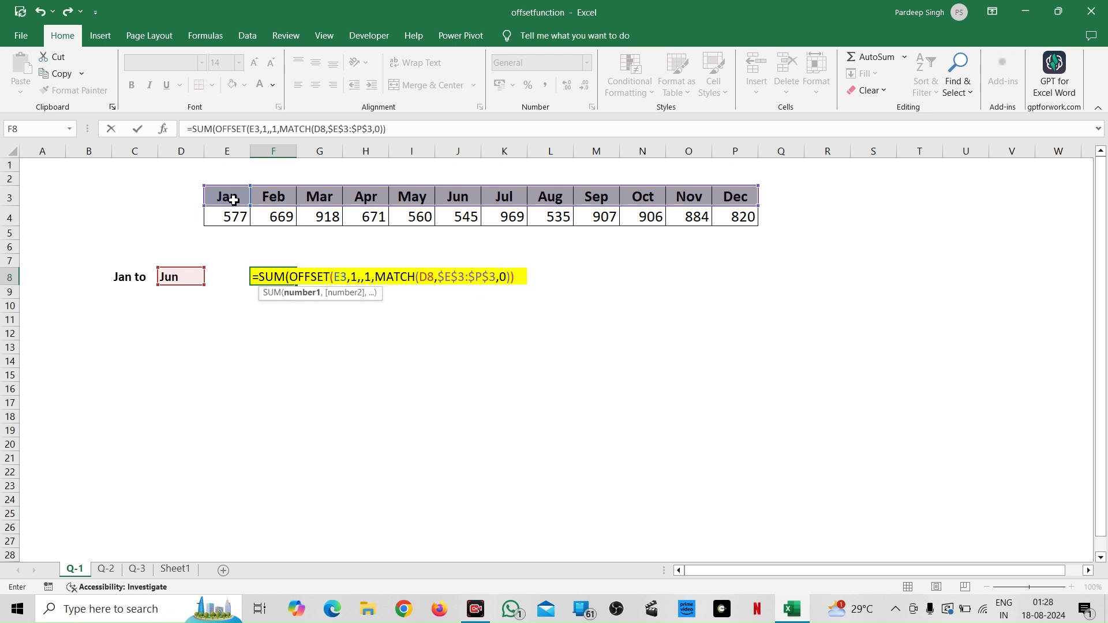
pyautogui.write(')')
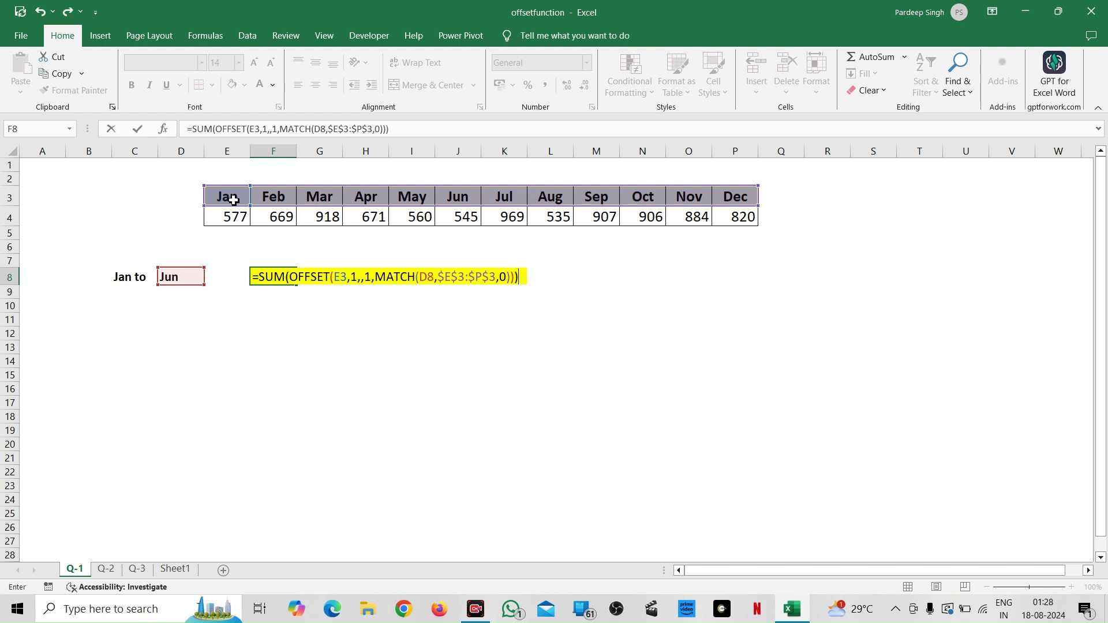
pyautogui.press('Return')
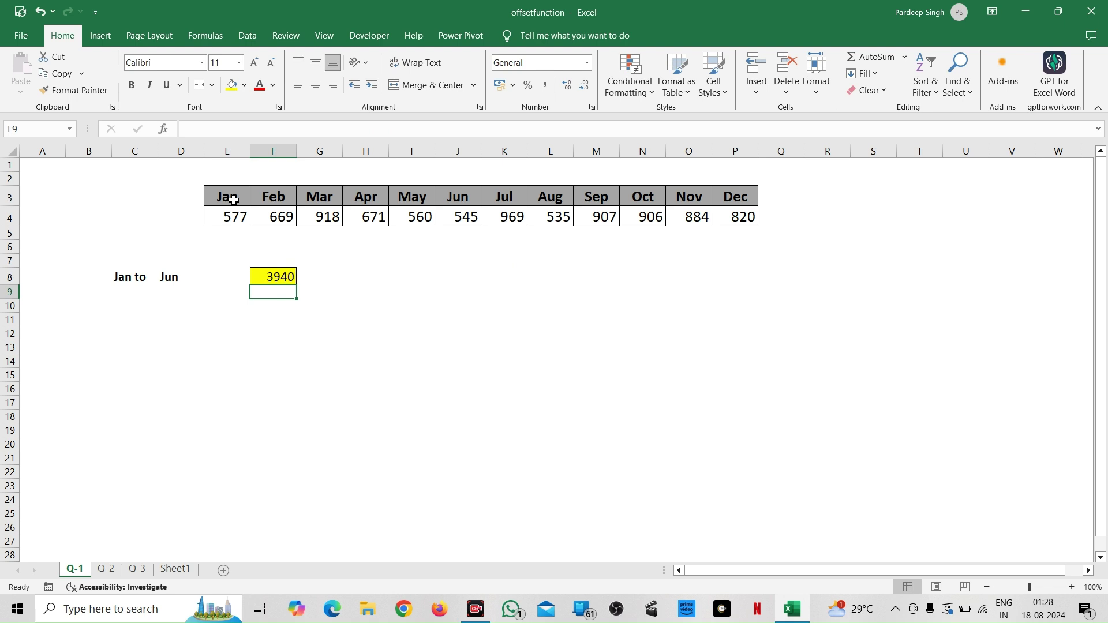
# Step: Compare the F8 result with the sum of the Jan to Jun values in E4:J4
pyautogui.click(280, 275)
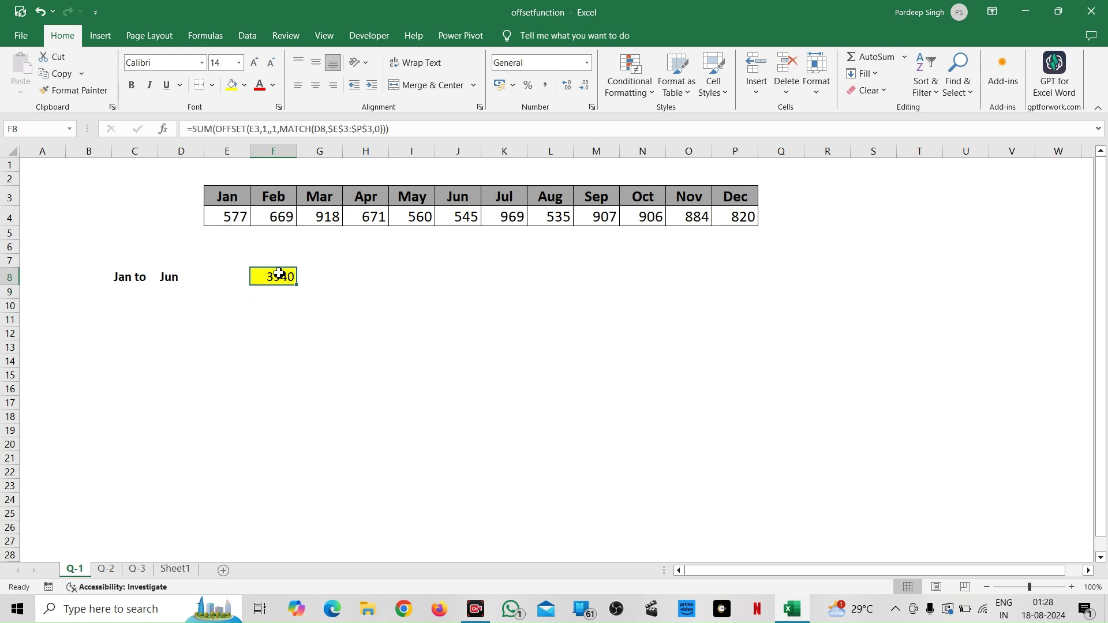
pyautogui.click(233, 222)
pyautogui.hotkey('shift', 'Right')
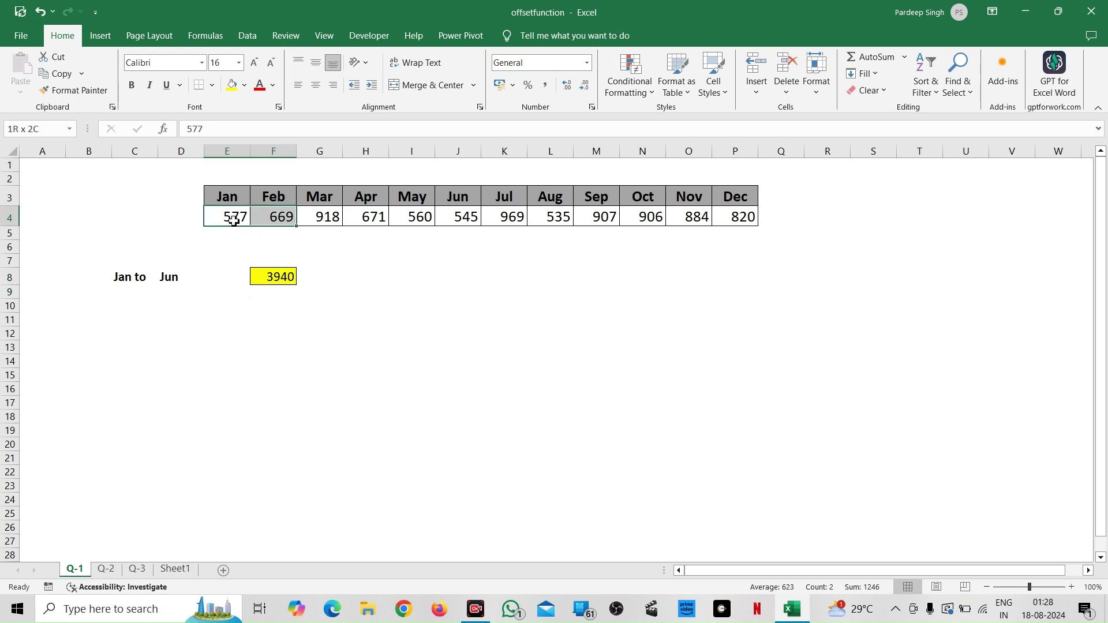
pyautogui.hotkey('shift', 'Right')
pyautogui.hotkey('shift', 'Right')
pyautogui.hotkey('shift', 'Right')
pyautogui.hotkey('shift', 'Right')
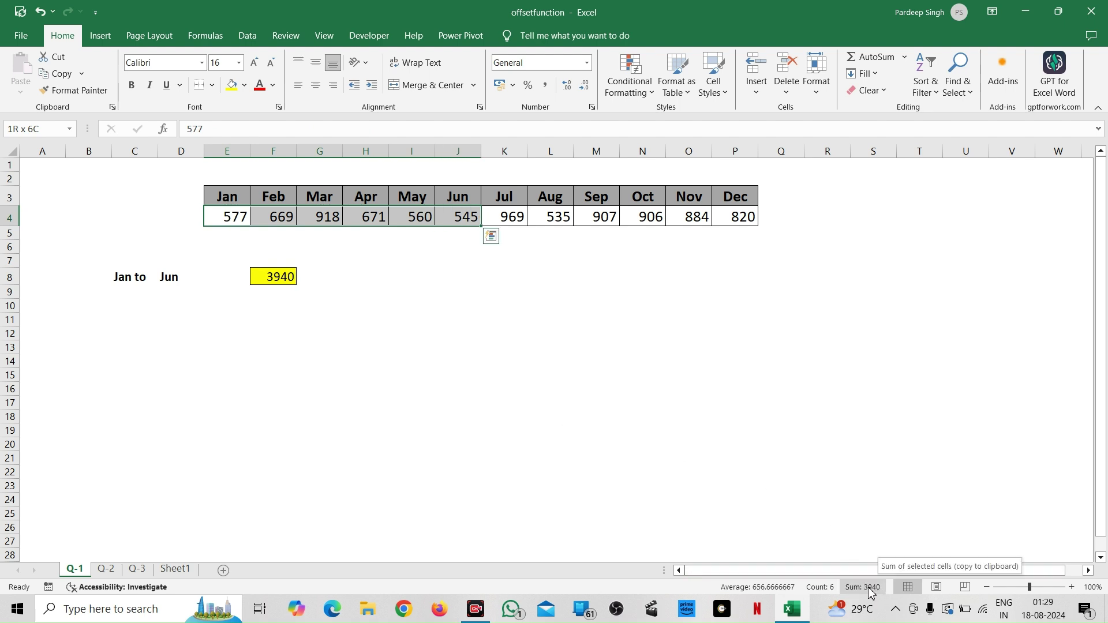
# Step: Test the formula by setting the end month in D8 to Oct and then to Dec
pyautogui.click(180, 309)
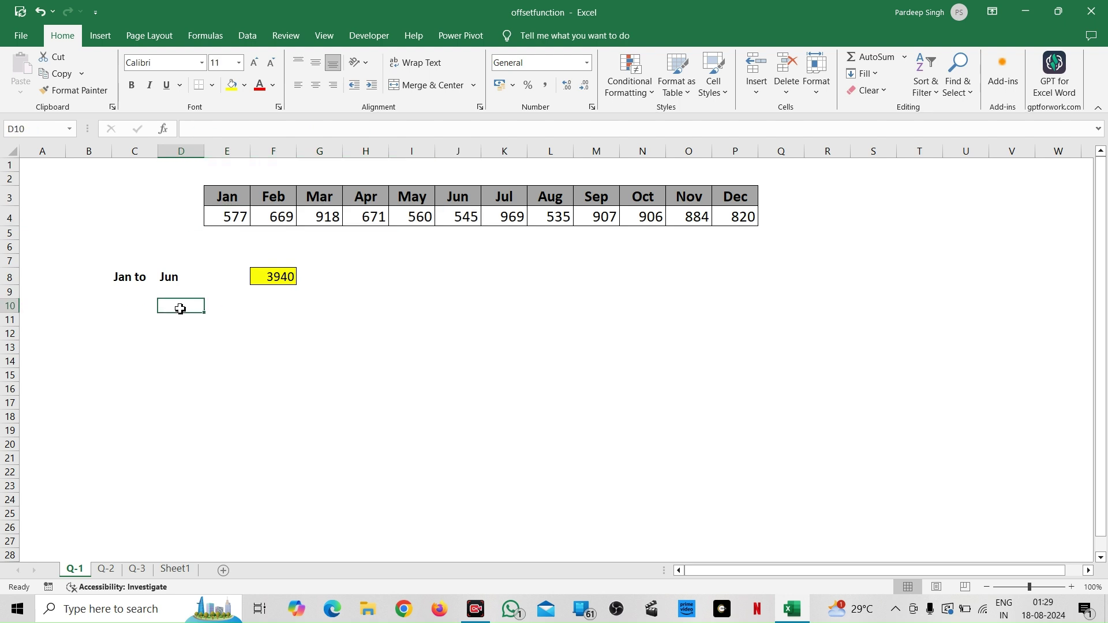
pyautogui.click(180, 280)
pyautogui.click(211, 278)
pyautogui.scroll(-2, 181, 320)
pyautogui.click(172, 341)
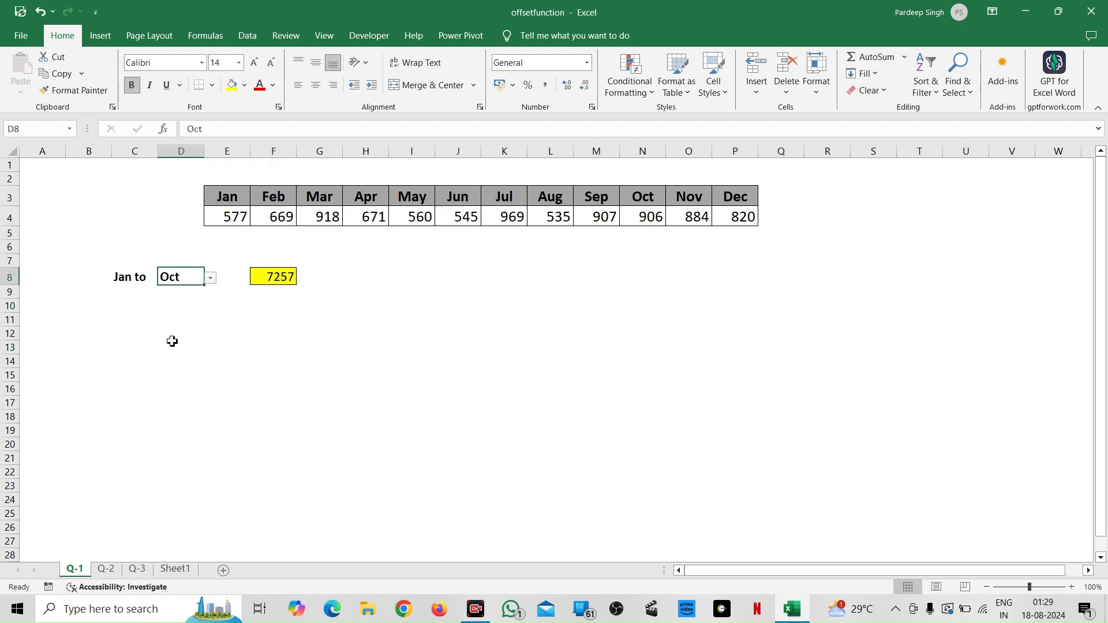
pyautogui.click(210, 279)
pyautogui.click(180, 359)
pyautogui.click(181, 357)
# Step: Evaluate the OFFSET portion inside the F8 SUM formula to inspect the values it returns, then leave the formula as it was
pyautogui.click(266, 283)
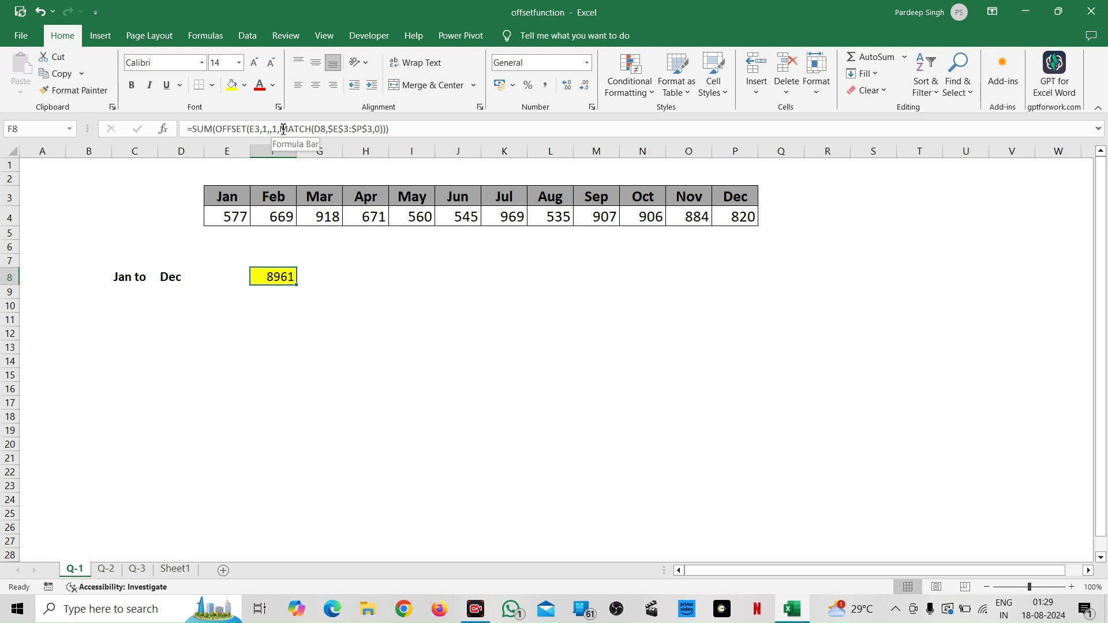
pyautogui.click(220, 128)
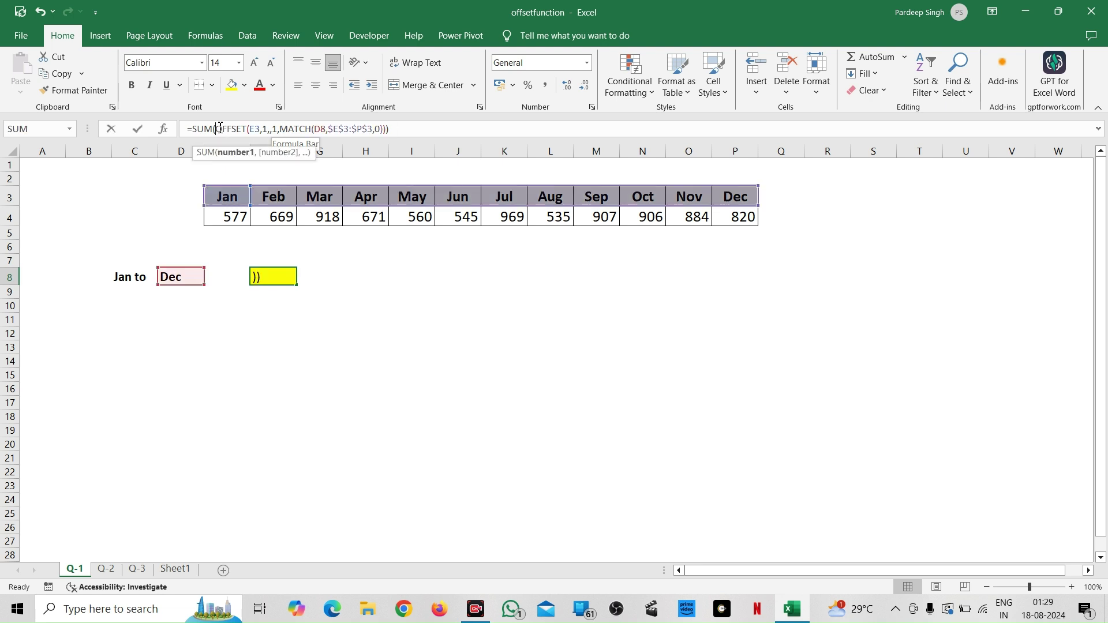
pyautogui.keyDown('shift'); pyautogui.click(389, 127); pyautogui.keyUp('shift')
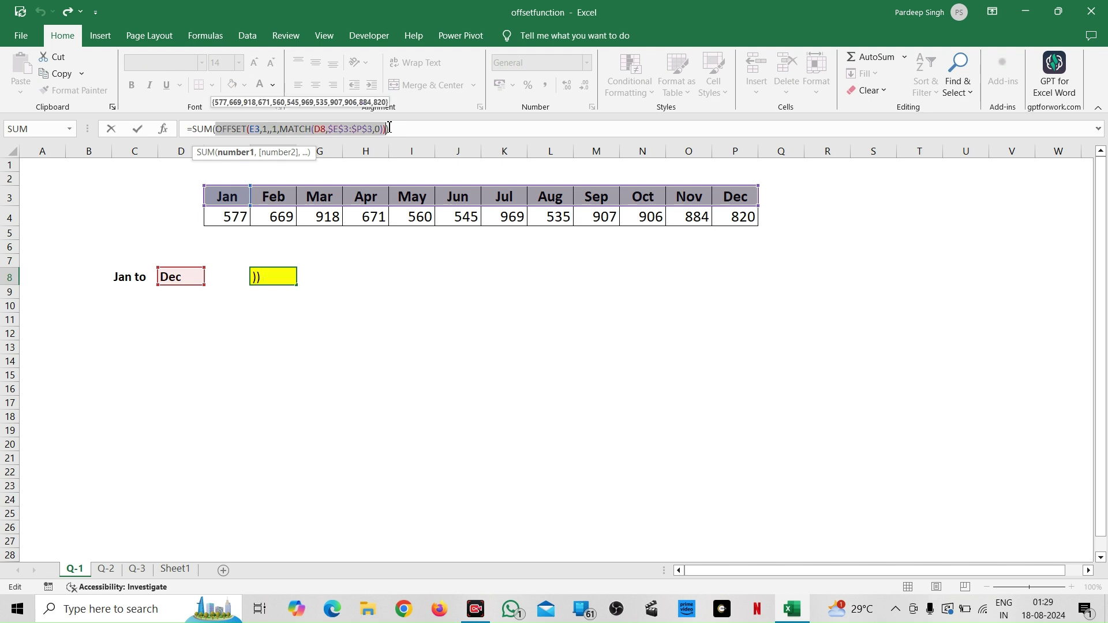
pyautogui.press('F9')
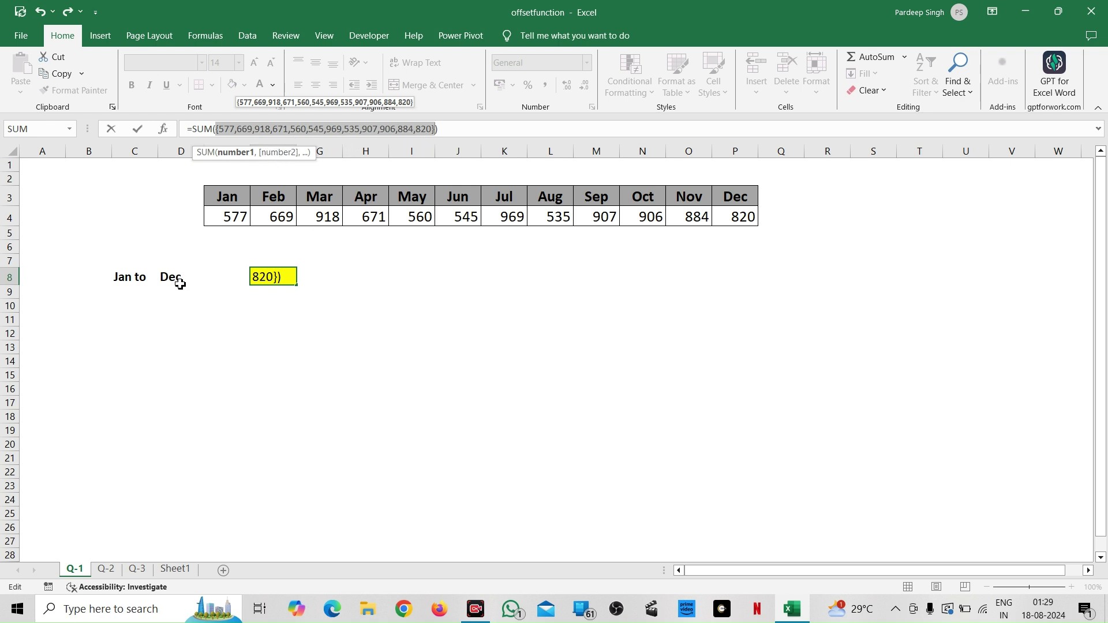
pyautogui.press('Escape')
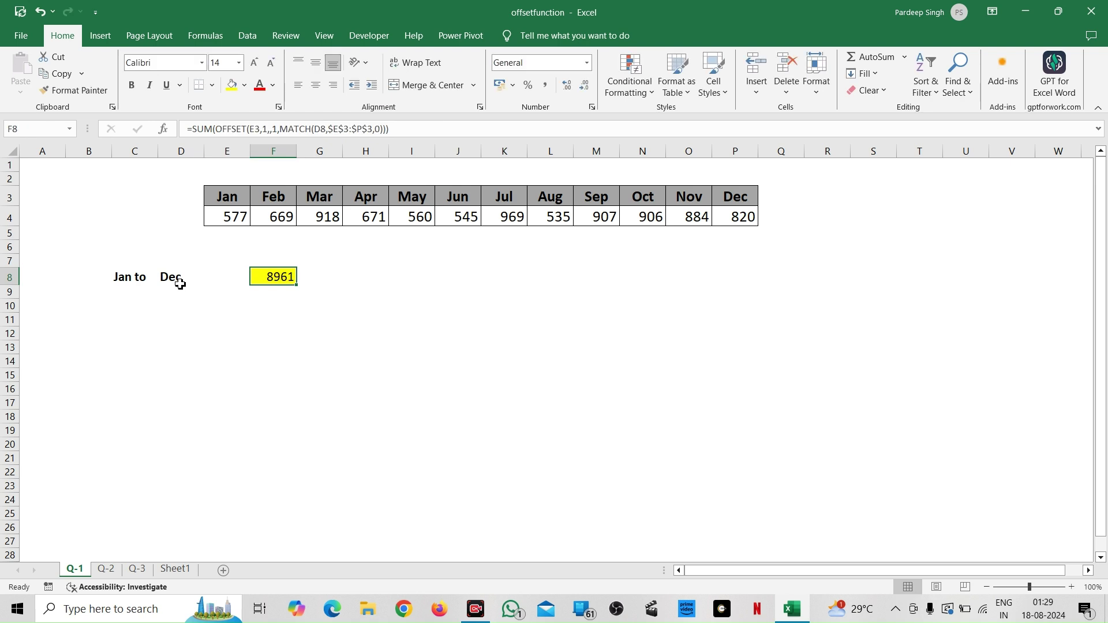
pyautogui.click(355, 345)
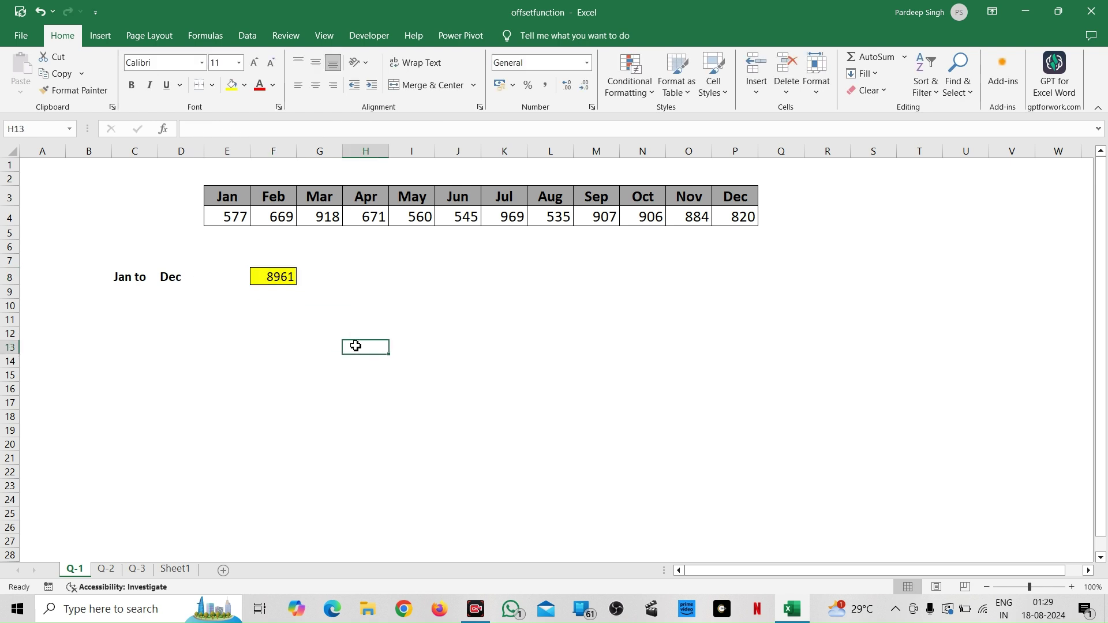
pyautogui.click(274, 278)
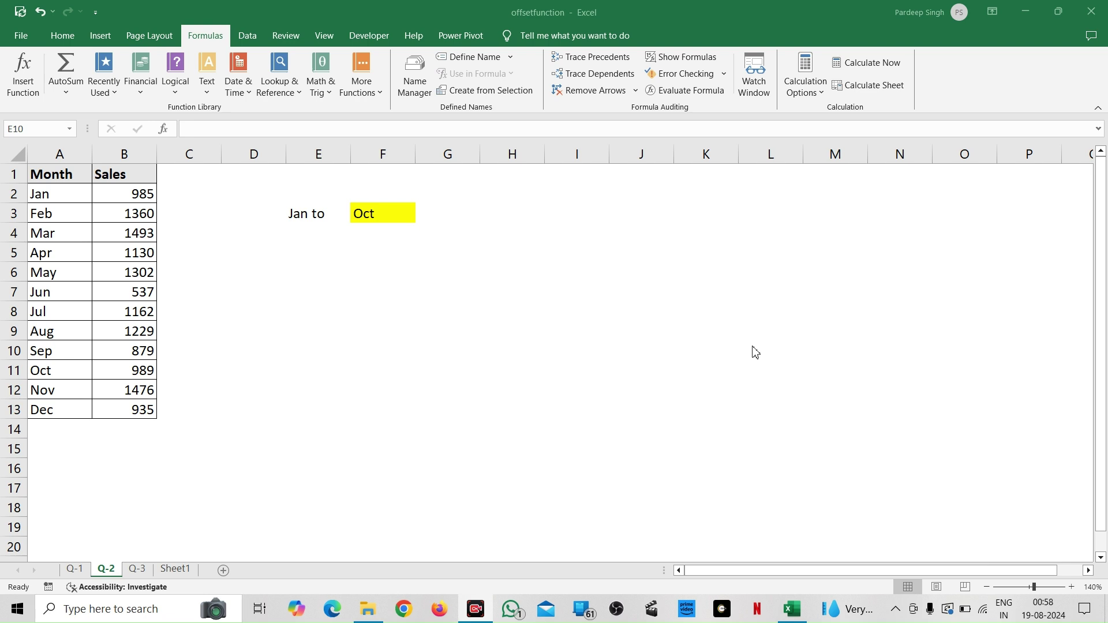
# Step: Insert a clustered column chart of the Month and Sales data in A1:B13 and place it clear of the table and the F3 month cell
pyautogui.click(272, 358)
pyautogui.click(73, 183)
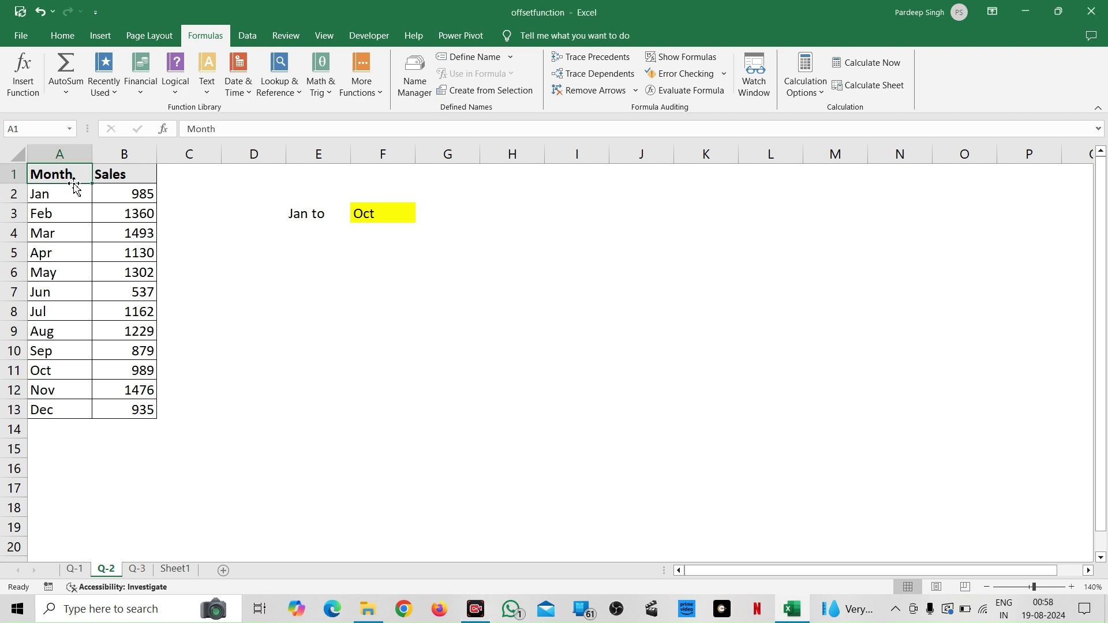
pyautogui.hotkey('ctrl', 'shift', 'Right')
pyautogui.hotkey('ctrl', 'shift', 'Down')
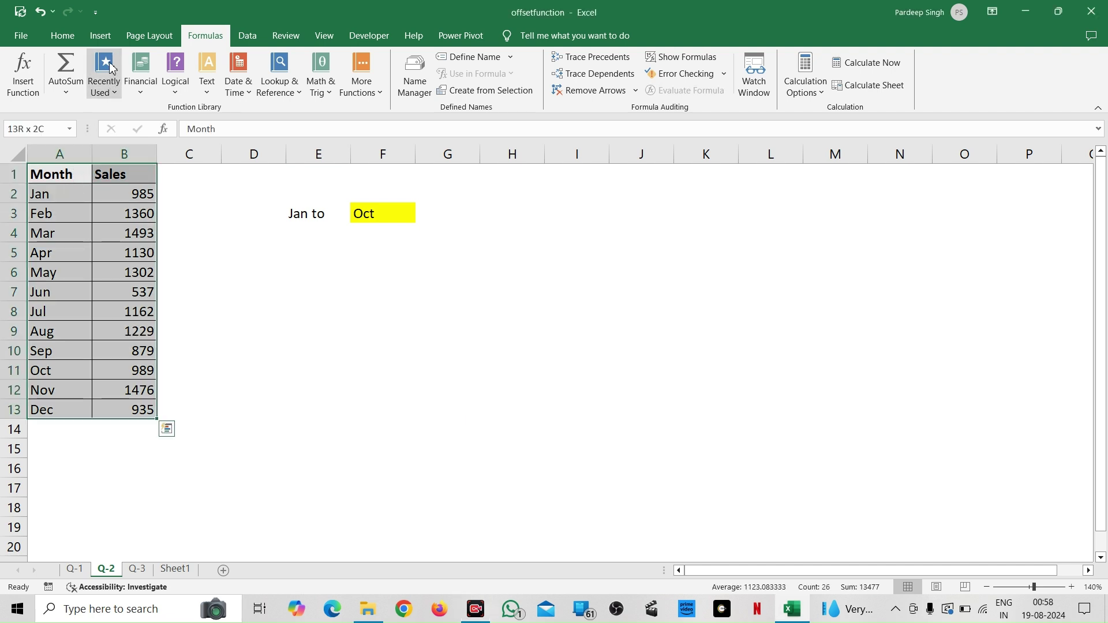
pyautogui.click(101, 38)
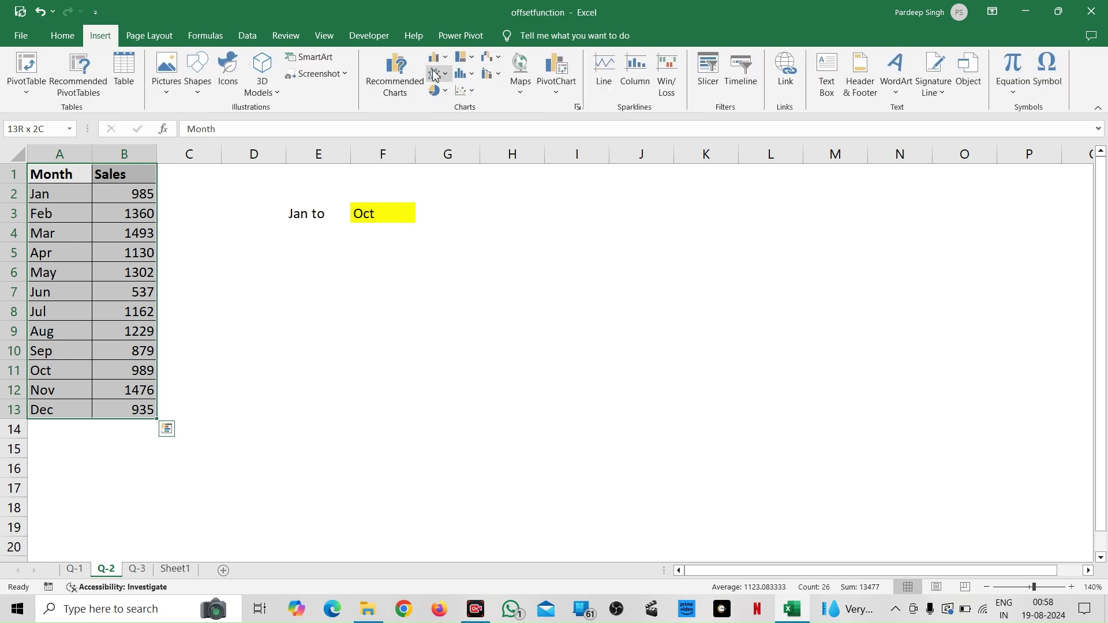
pyautogui.click(443, 57)
pyautogui.click(444, 113)
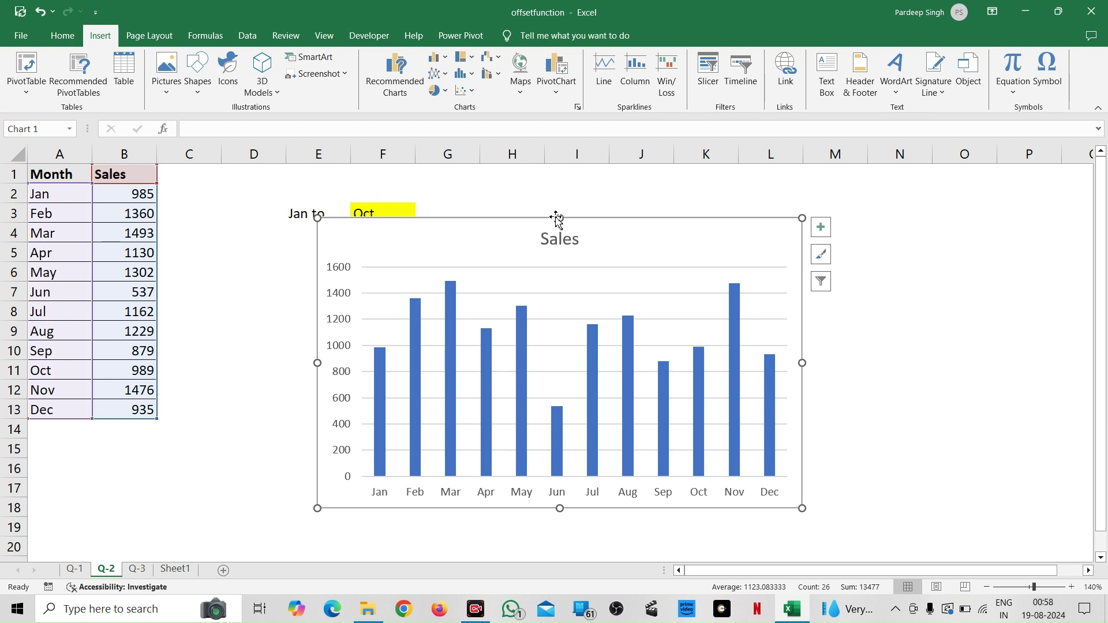
pyautogui.moveTo(559, 220); pyautogui.dragTo(751, 255)
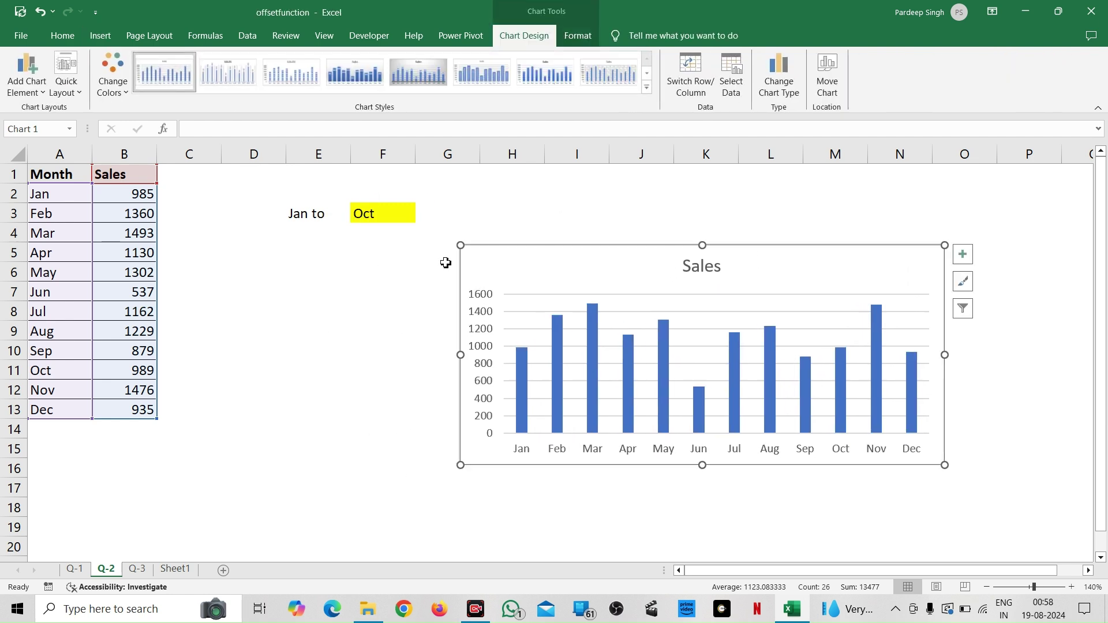
pyautogui.click(299, 313)
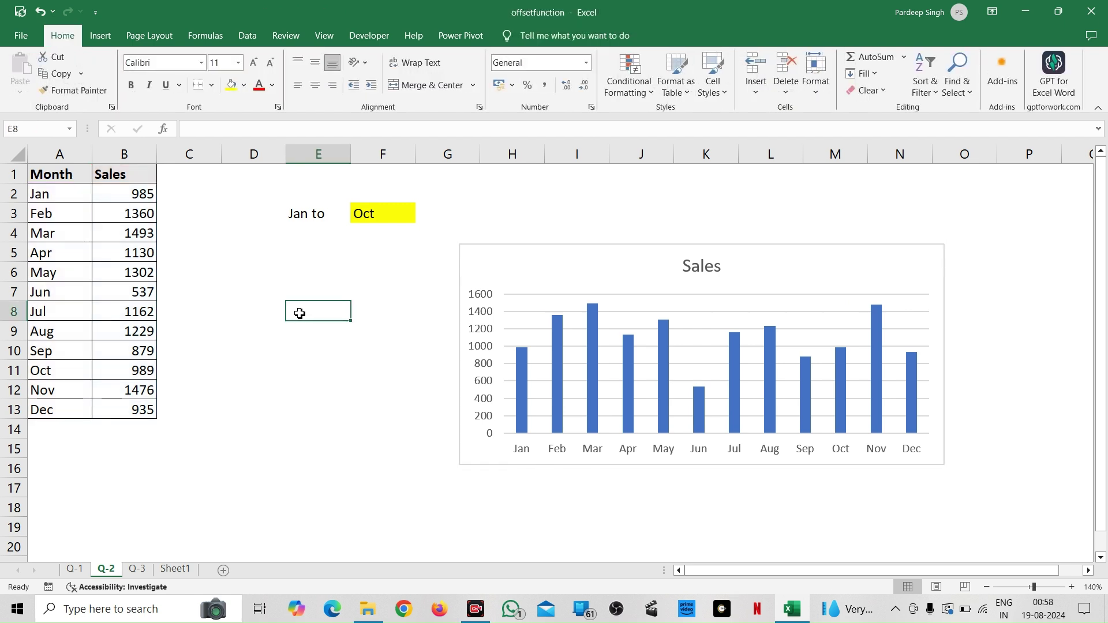
# Step: Set the end month in F3 to Jun
pyautogui.click(369, 218)
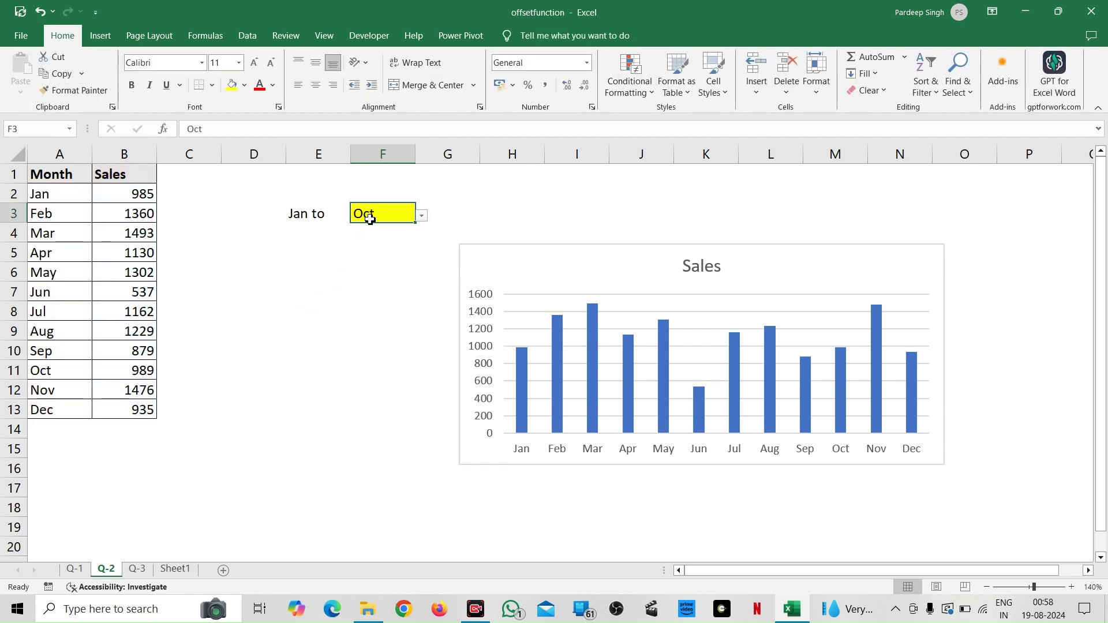
pyautogui.click(423, 217)
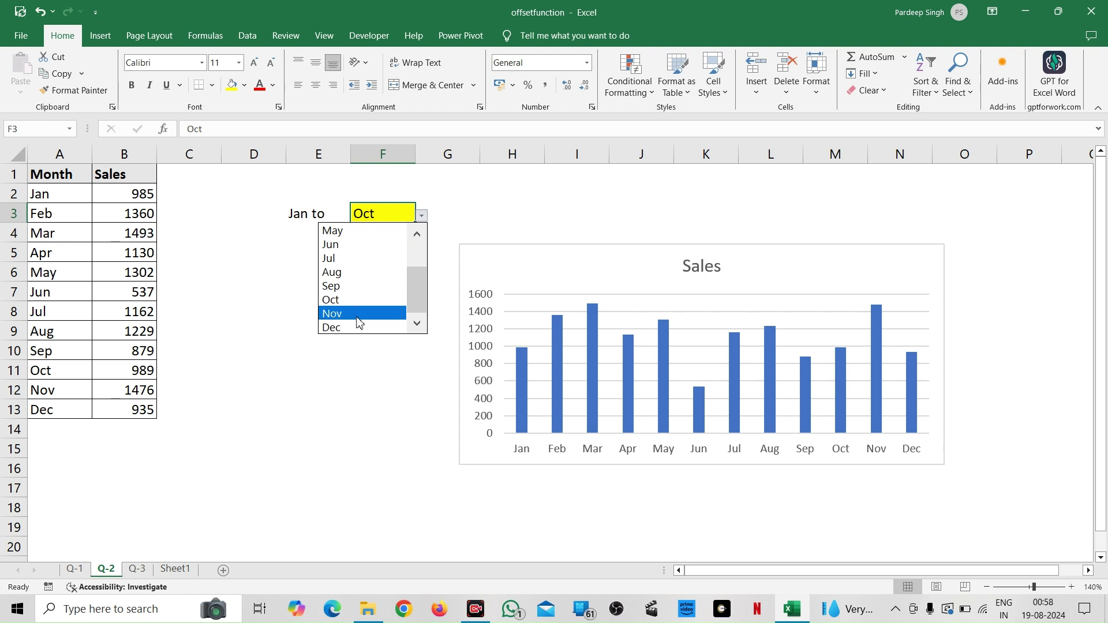
pyautogui.click(350, 248)
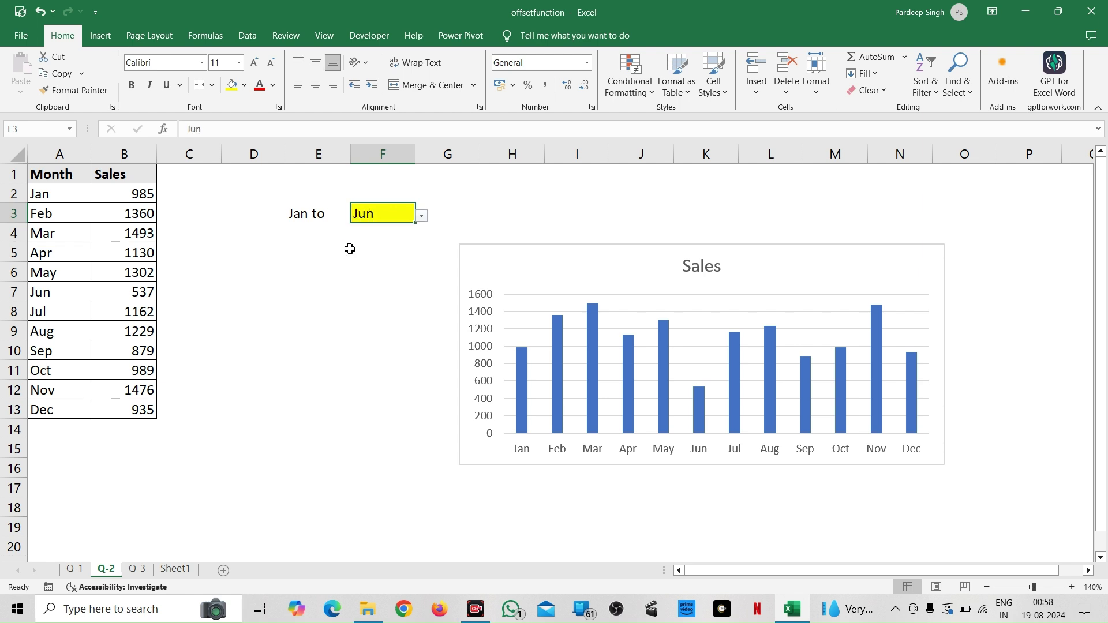
pyautogui.click(535, 222)
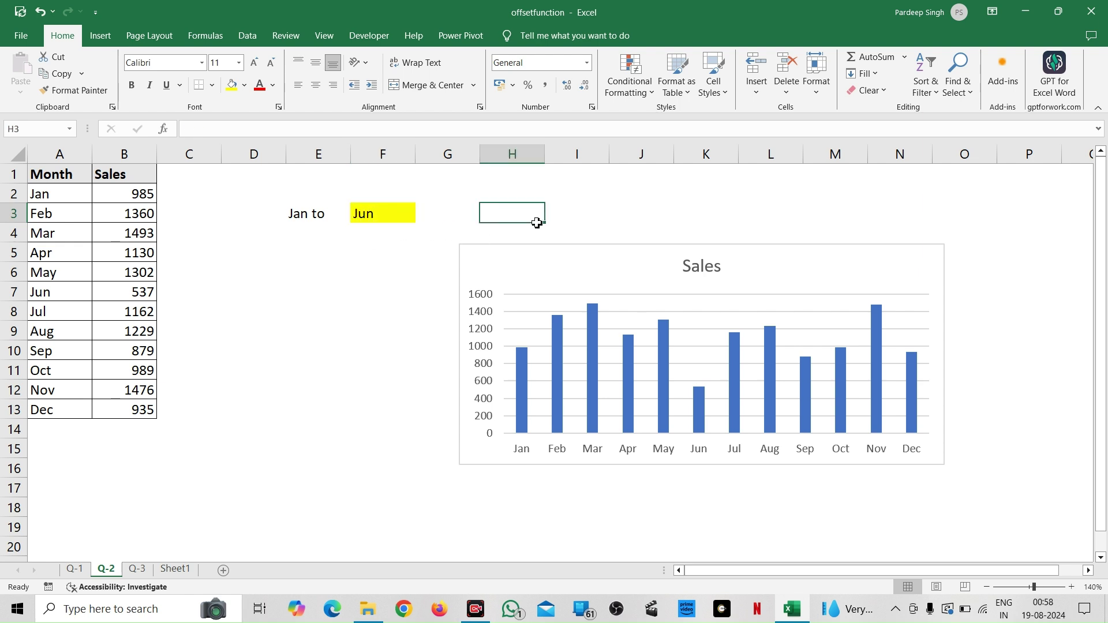
# Step: Move the Sales chart down to about row 6 to free the cells above it
pyautogui.click(533, 268)
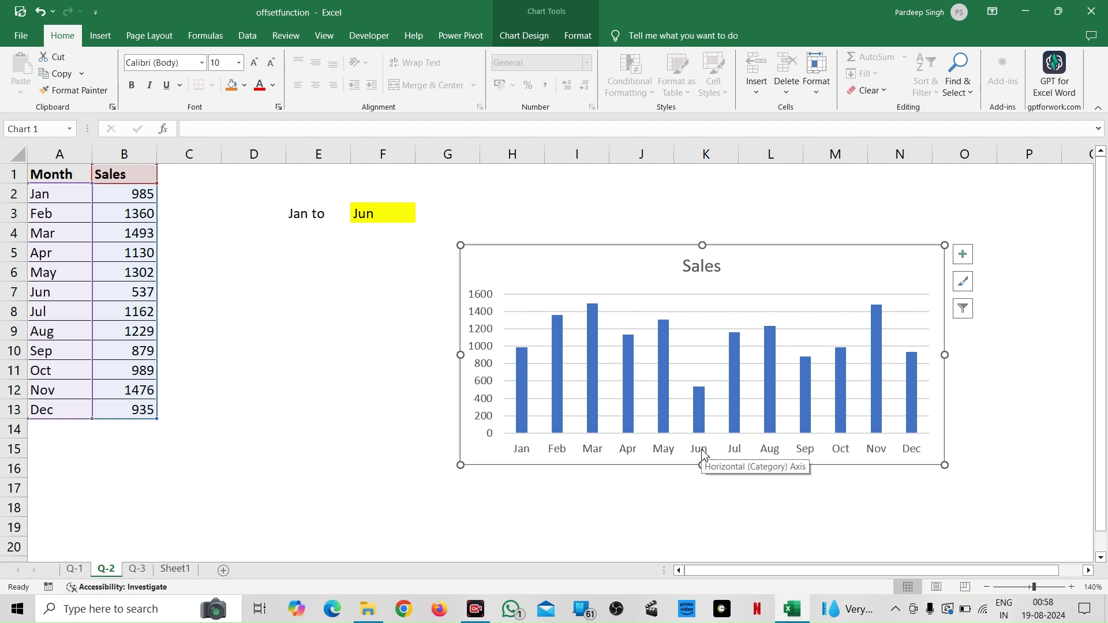
pyautogui.click(527, 230)
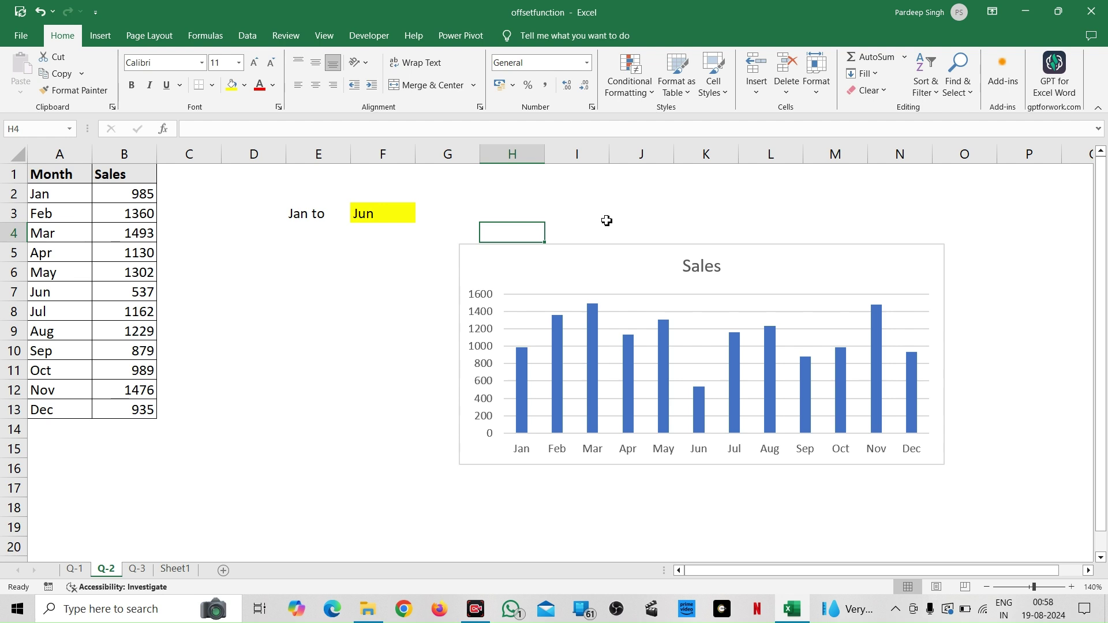
pyautogui.click(612, 258)
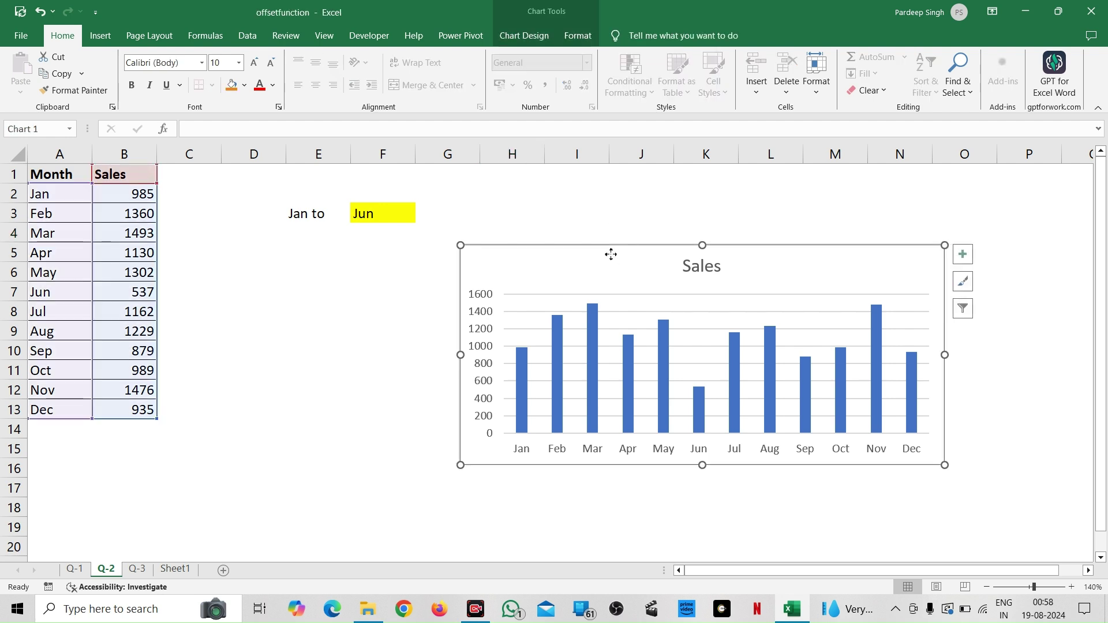
pyautogui.moveTo(611, 258); pyautogui.dragTo(611, 289)
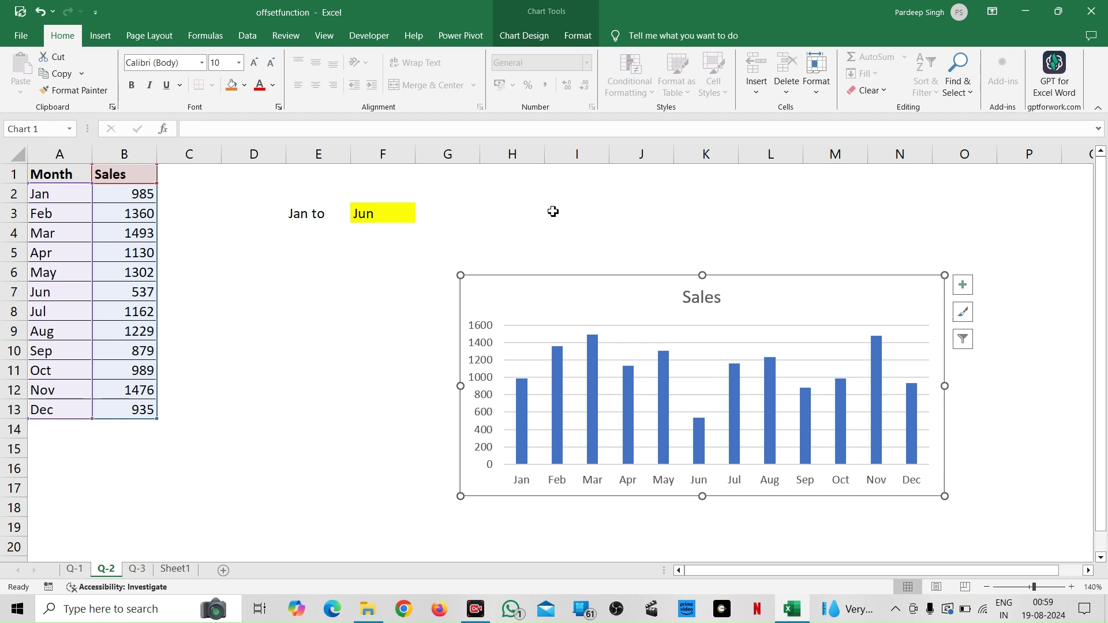
# Step: Start an OFFSET formula in H3 with the absolute reference $A$1, a row offset of 1 and an empty columns argument
pyautogui.click(504, 211)
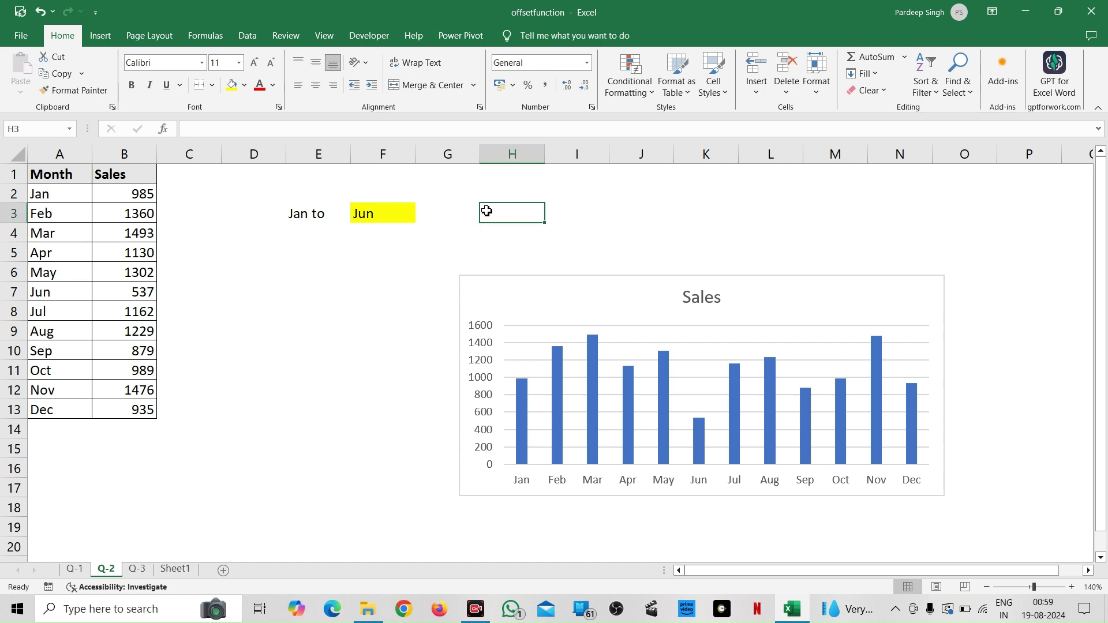
pyautogui.write('=')
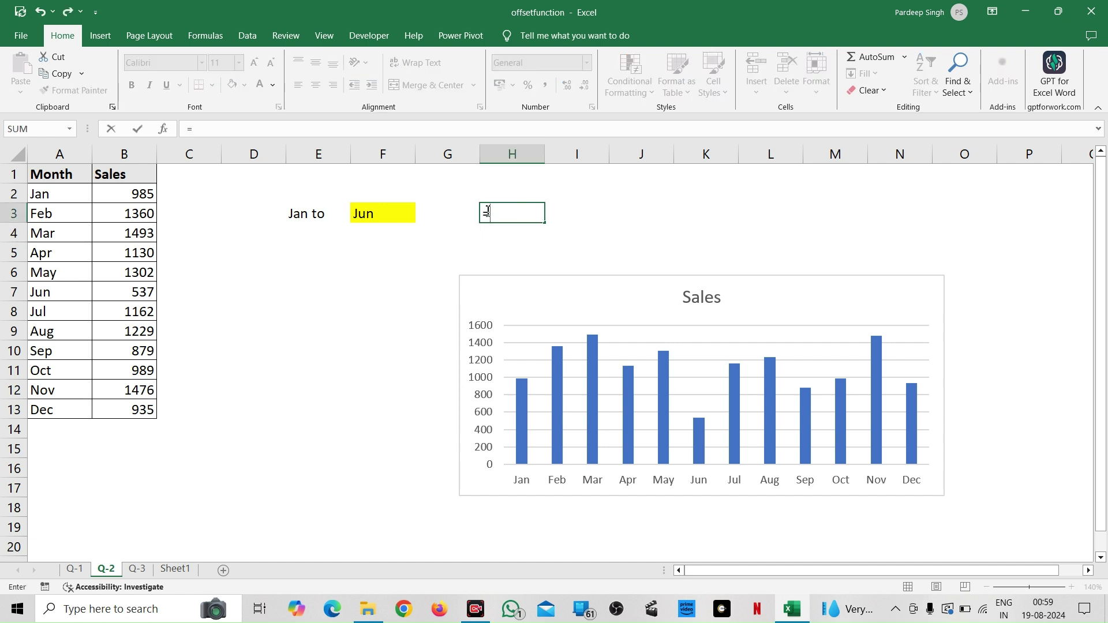
pyautogui.write('off')
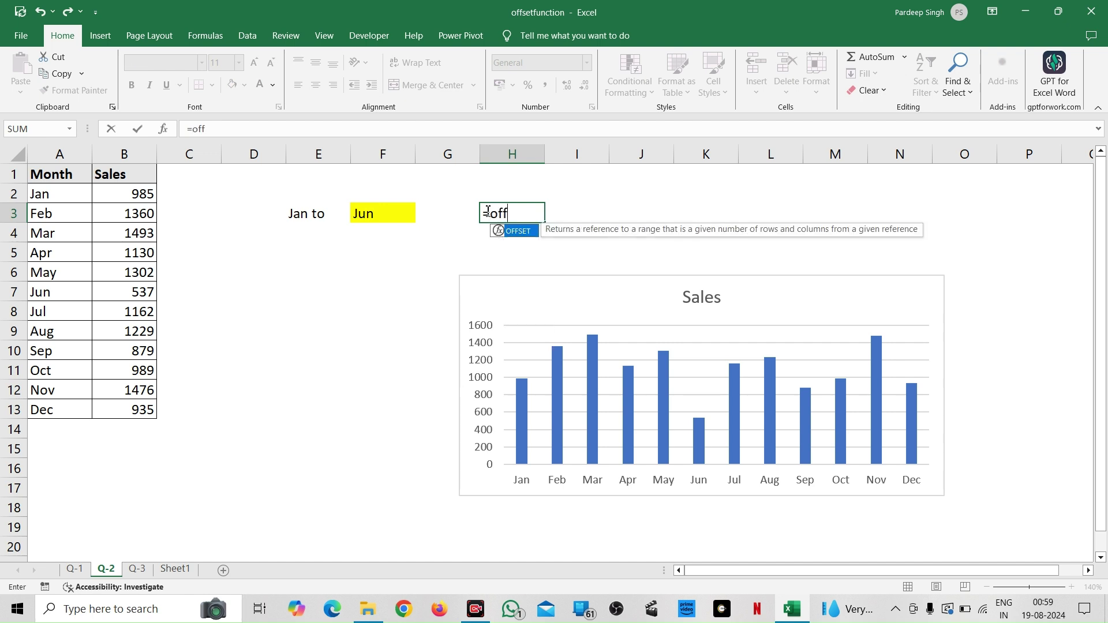
pyautogui.press('Tab')
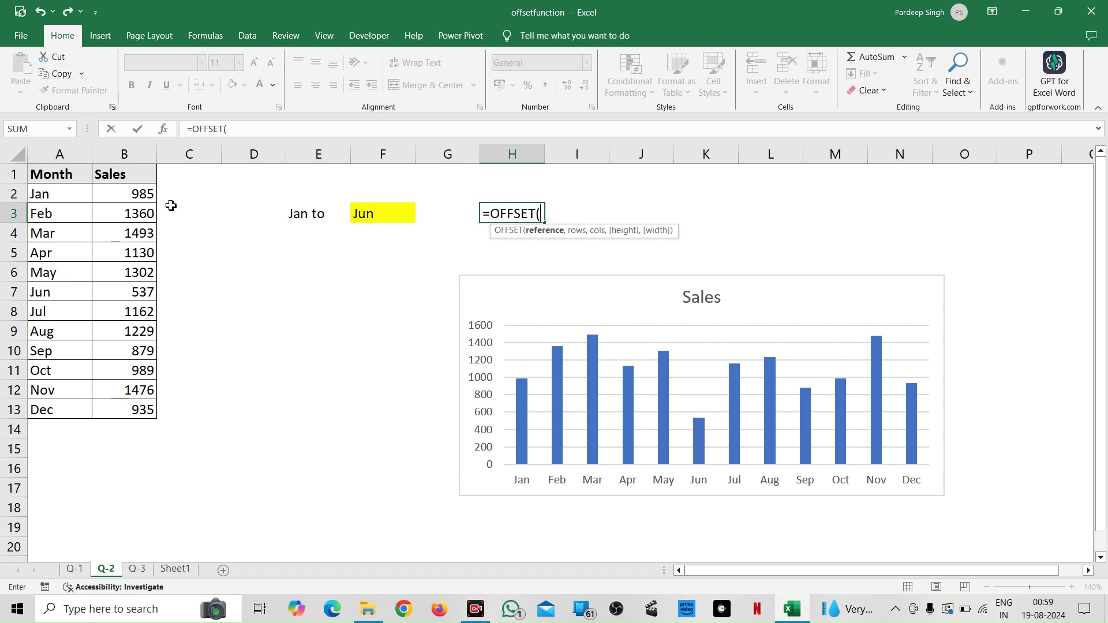
pyautogui.click(64, 174)
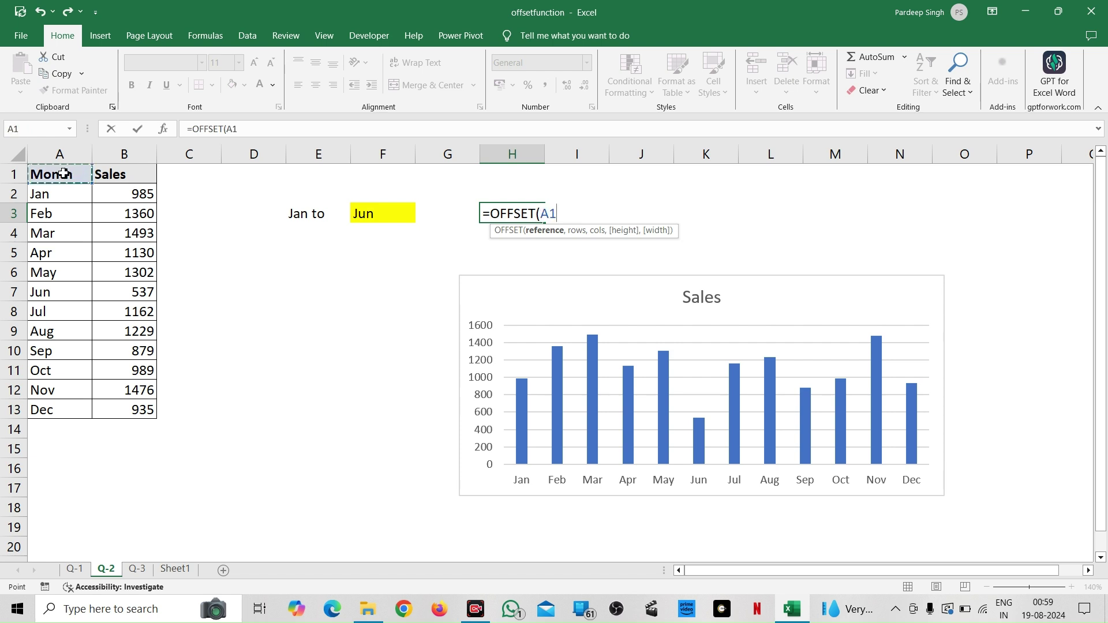
pyautogui.press('F4')
pyautogui.write(',')
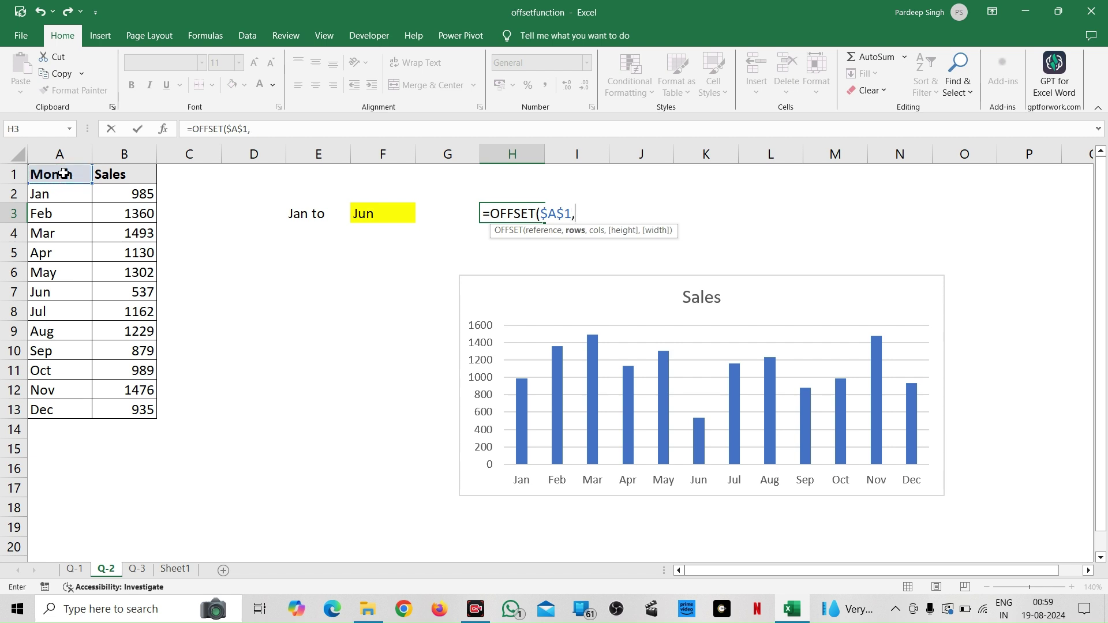
pyautogui.write('1,')
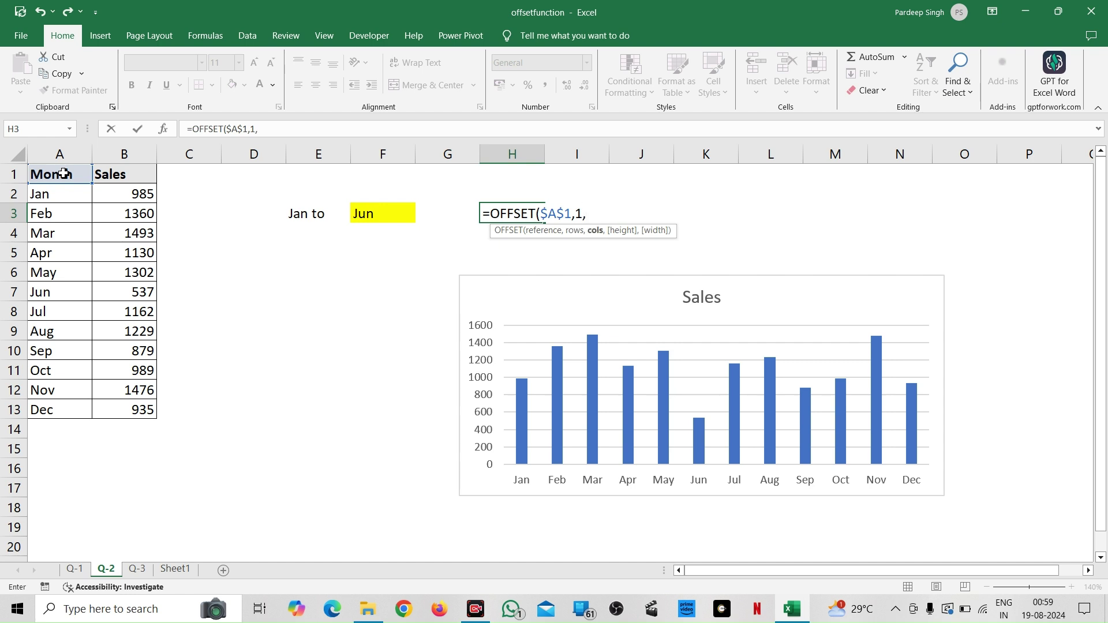
pyautogui.write(',')
# Step: Begin the OFFSET height as a MATCH with the absolute lookup value $F$3
pyautogui.write('mat')
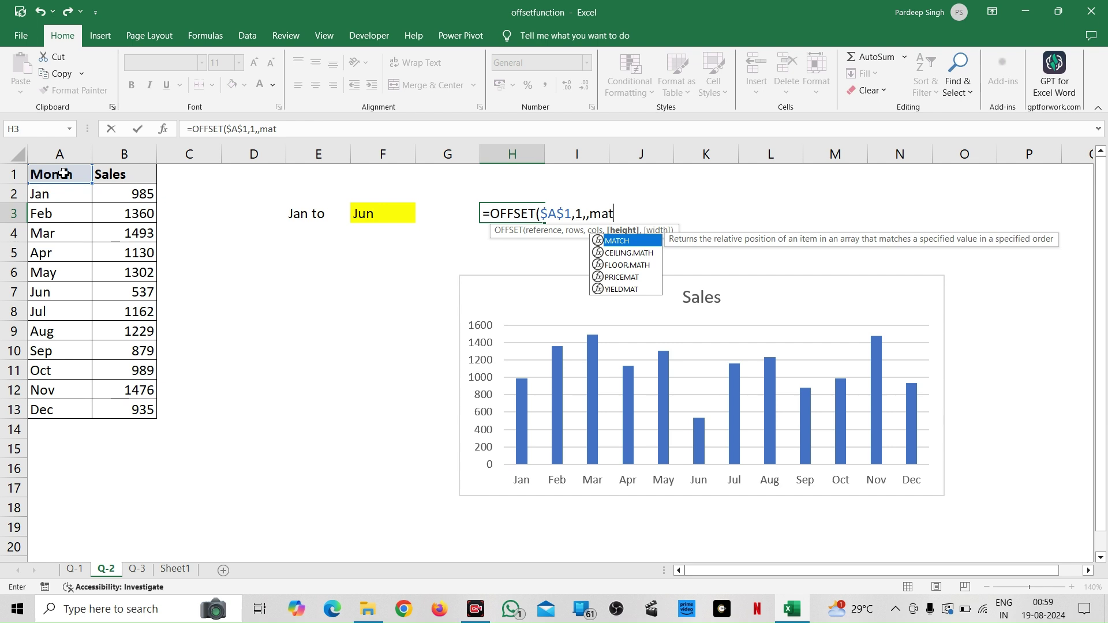
pyautogui.press('Tab')
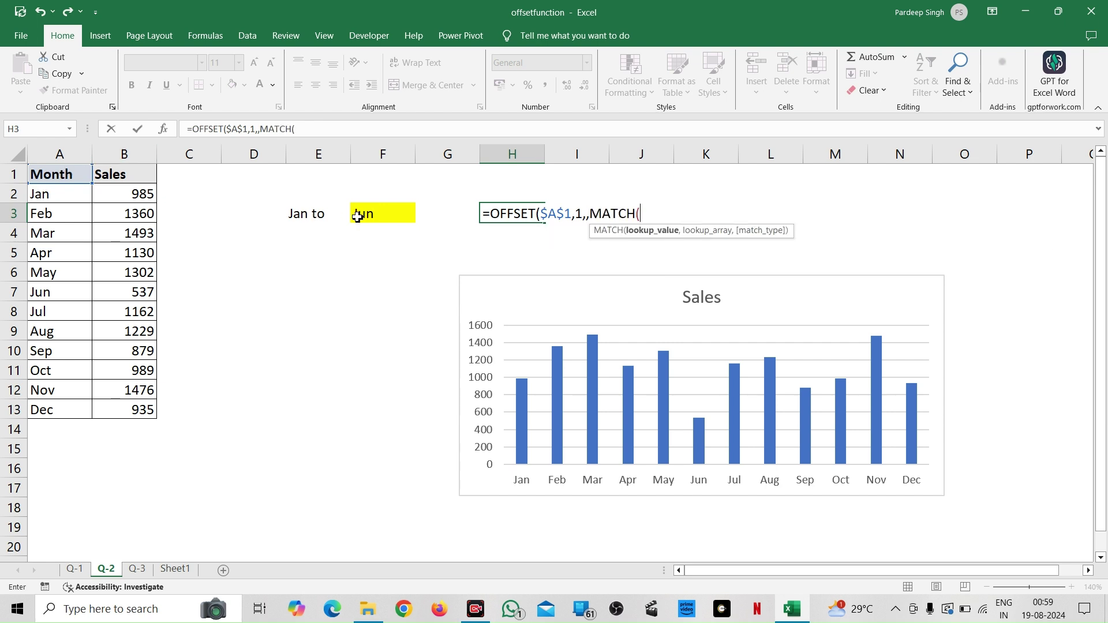
pyautogui.click(381, 216)
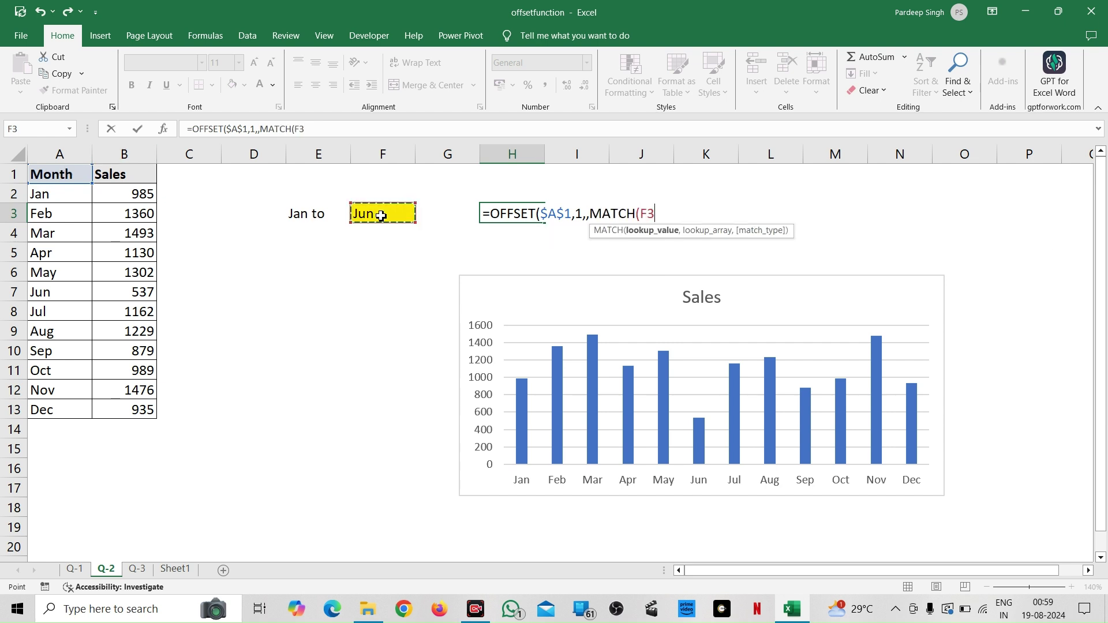
pyautogui.press('F4')
pyautogui.write(',')
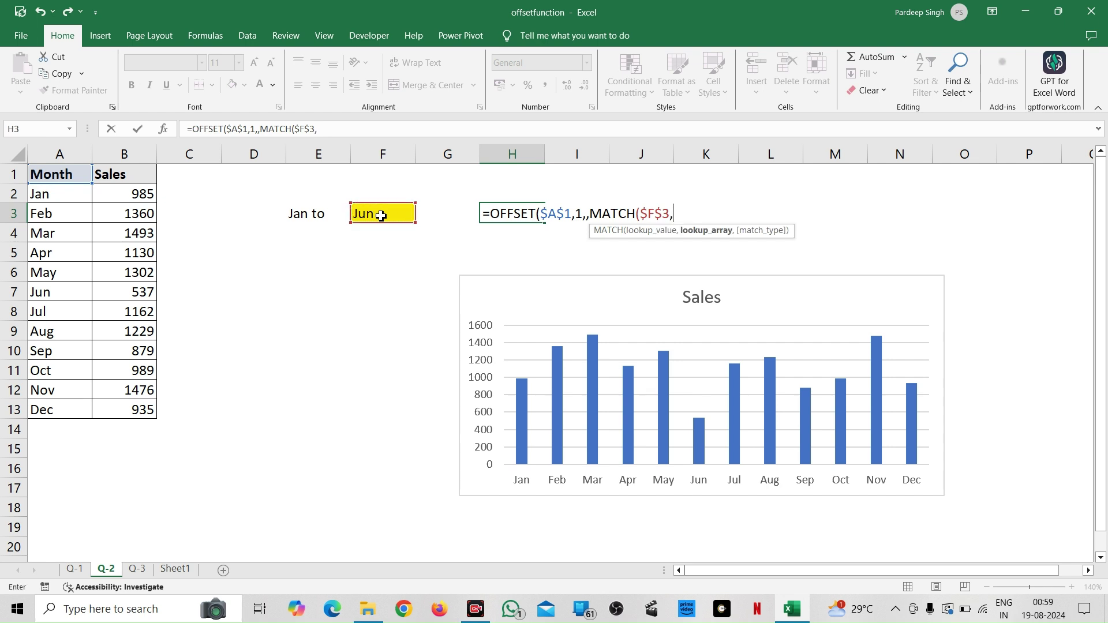
# Step: Complete the MATCH with lookup array $A$2:$A$13 and match type 0, and enter the OFFSET in H3 as an array formula
pyautogui.click(62, 191)
pyautogui.hotkey('ctrl', 'shift', 'Down')
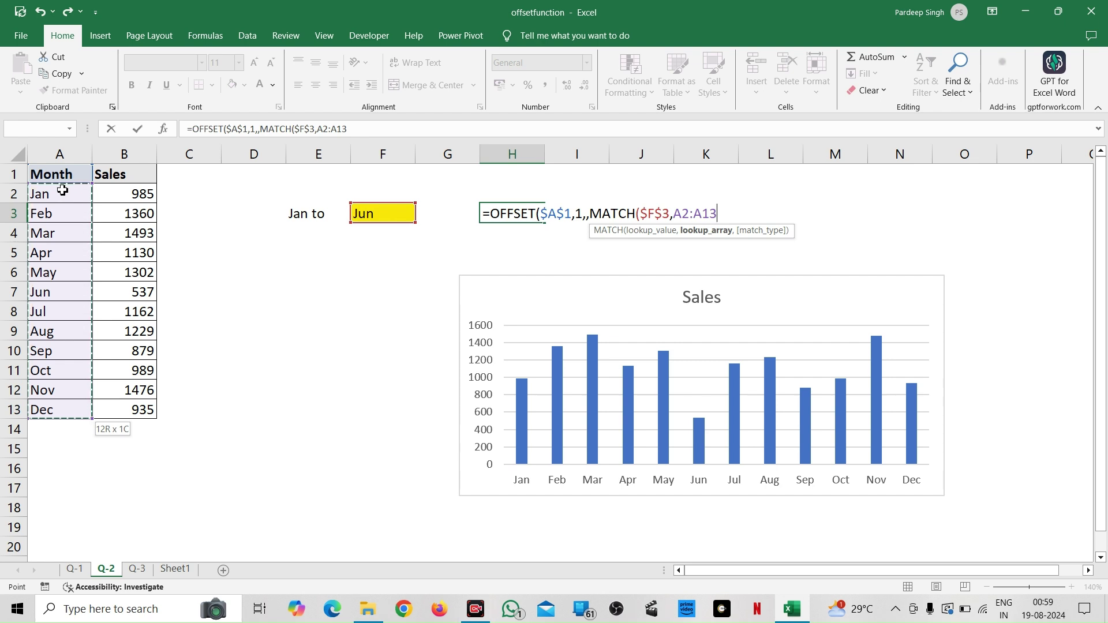
pyautogui.press('F4')
pyautogui.write(',')
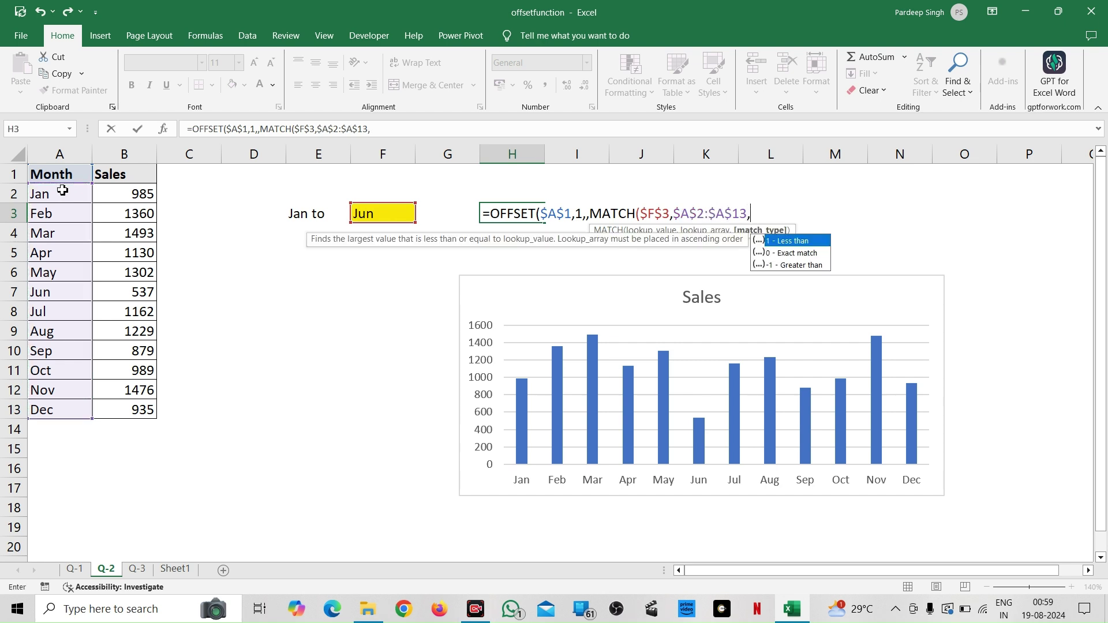
pyautogui.write('0')
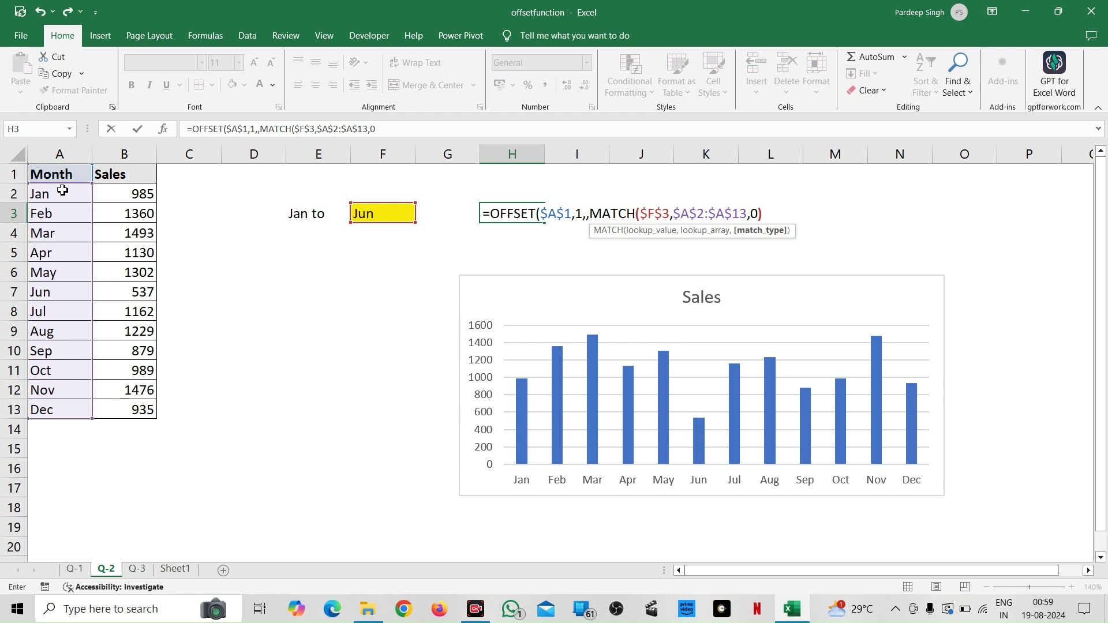
pyautogui.write(')')
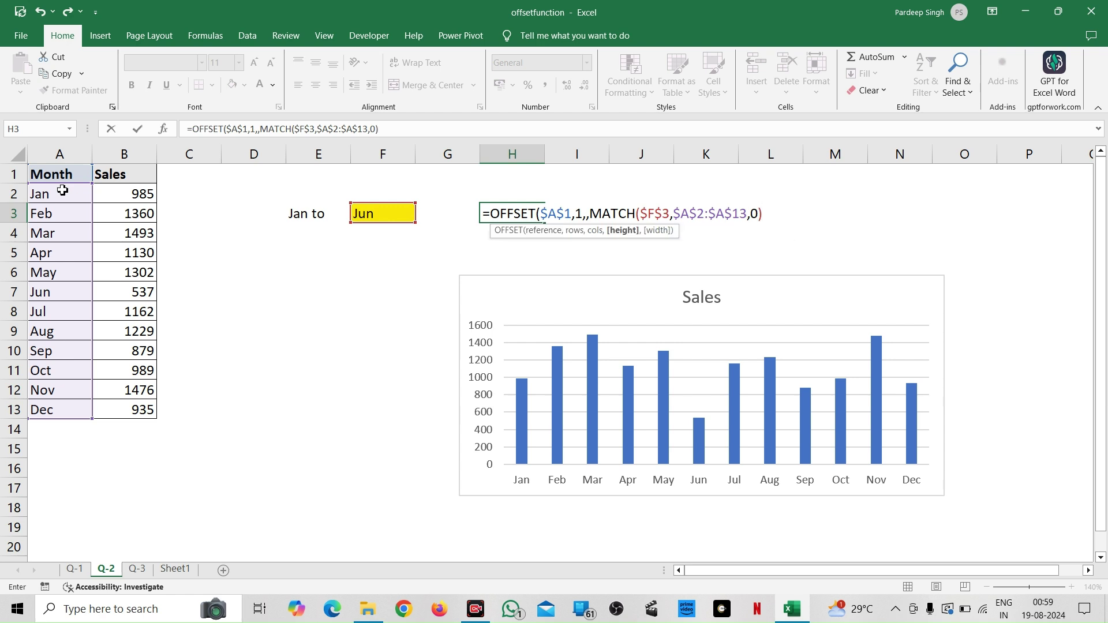
pyautogui.write(')')
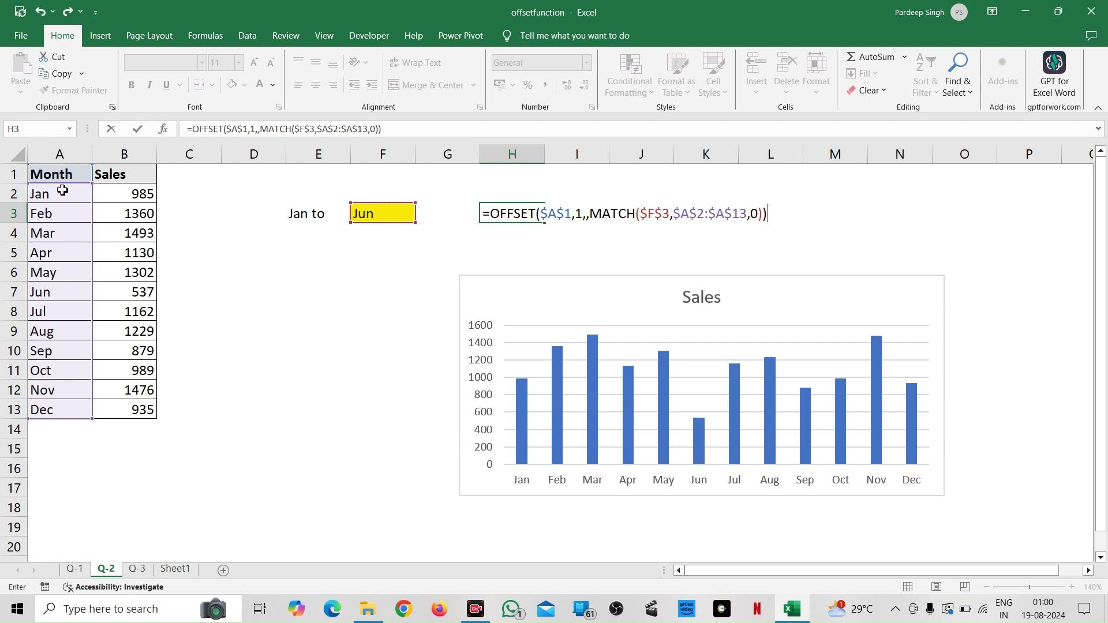
pyautogui.hotkey('ctrl', 'shift', 'Return')
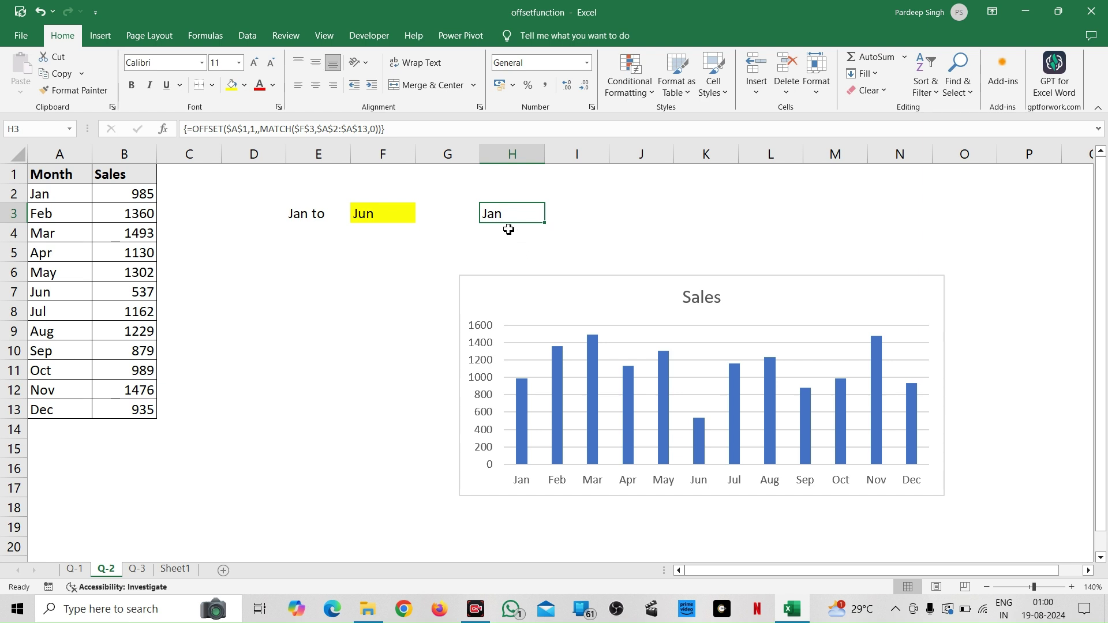
# Step: Evaluate the OFFSET formula in H3 in place to preview its array of months, and cancel the edit
pyautogui.click(487, 130)
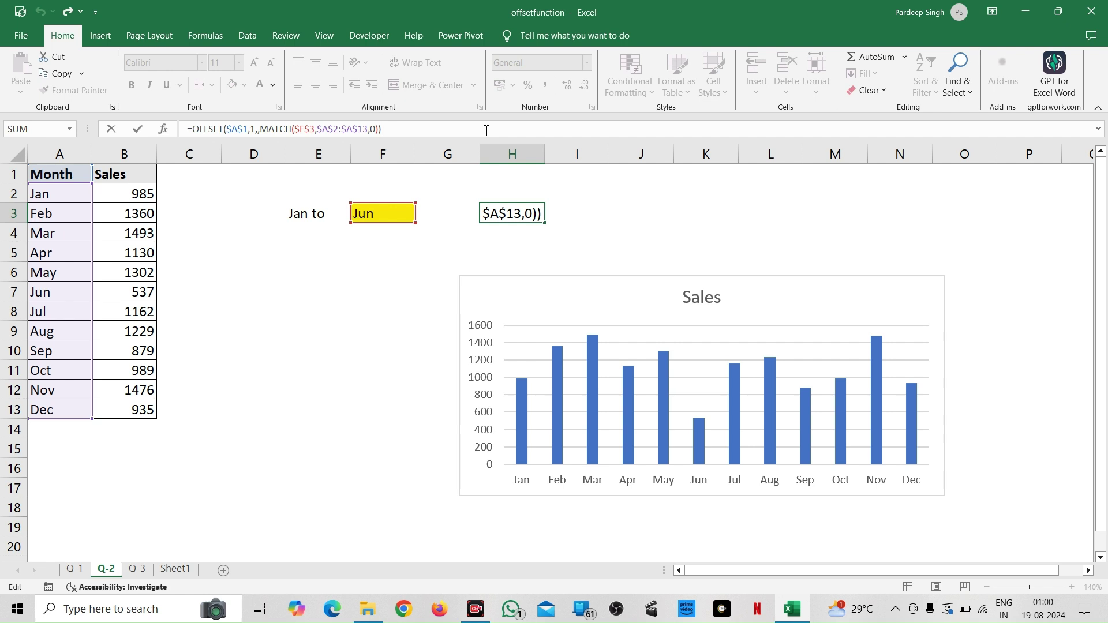
pyautogui.press('F9')
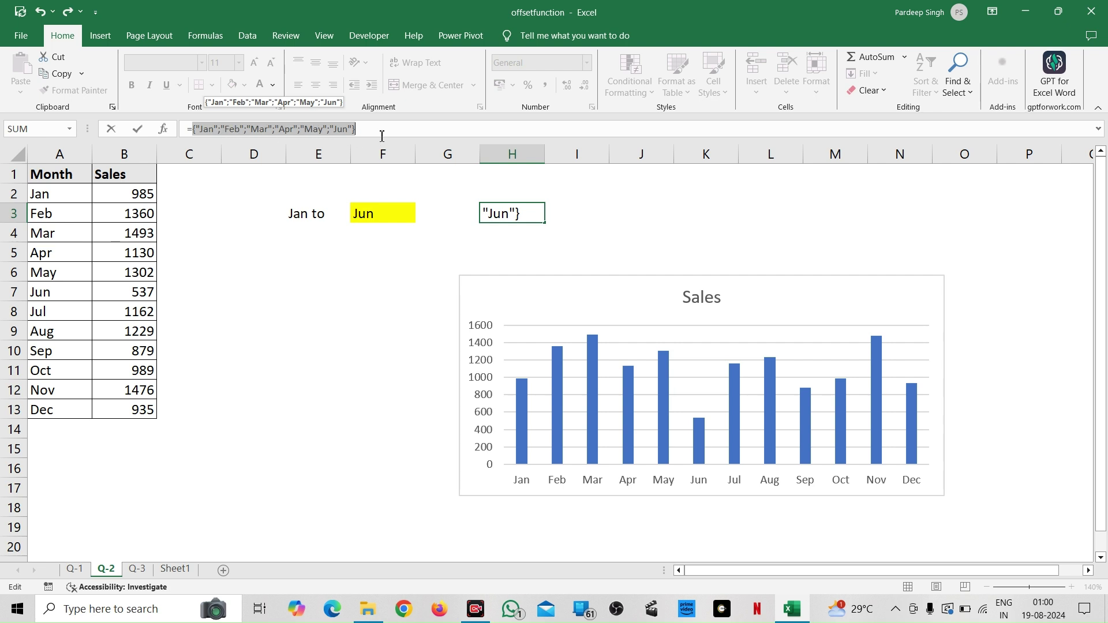
pyautogui.press('Escape')
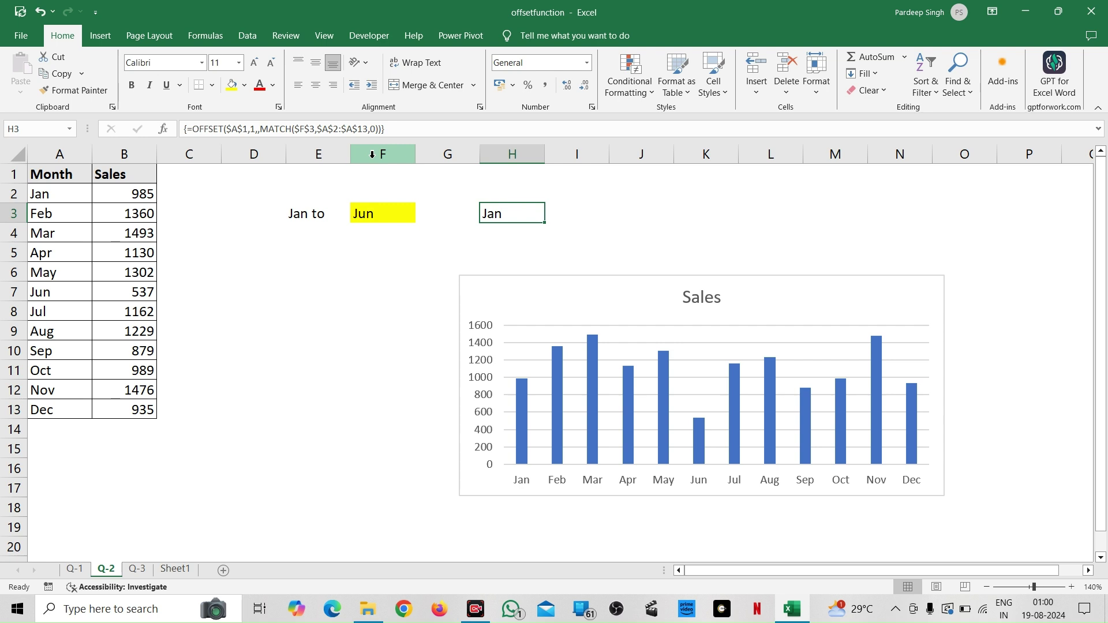
# Step: Set the end month in F3 to Oct
pyautogui.click(384, 219)
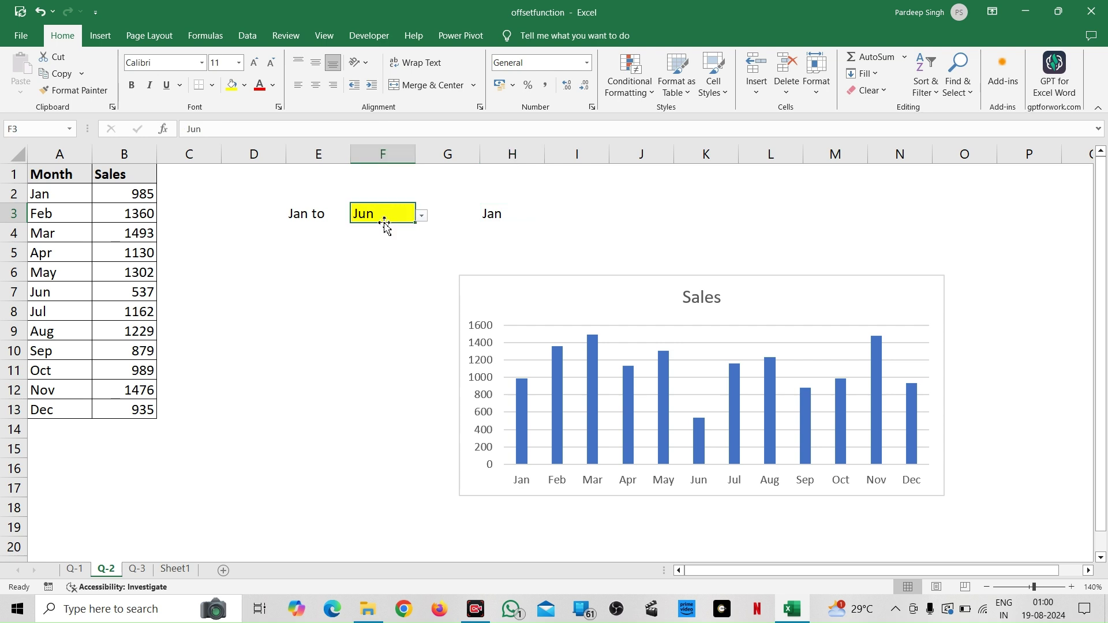
pyautogui.click(422, 216)
pyautogui.click(383, 299)
pyautogui.click(383, 298)
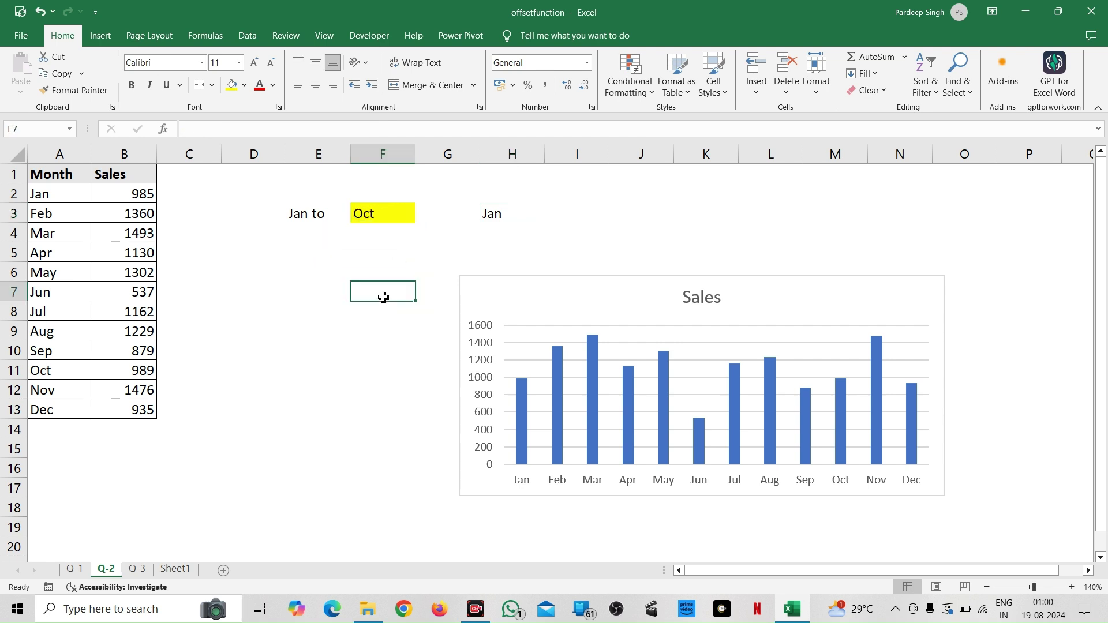
# Step: Preview the month array that the H3 formula returns for Oct, leaving the formula itself as entered
pyautogui.click(477, 215)
pyautogui.click(495, 214)
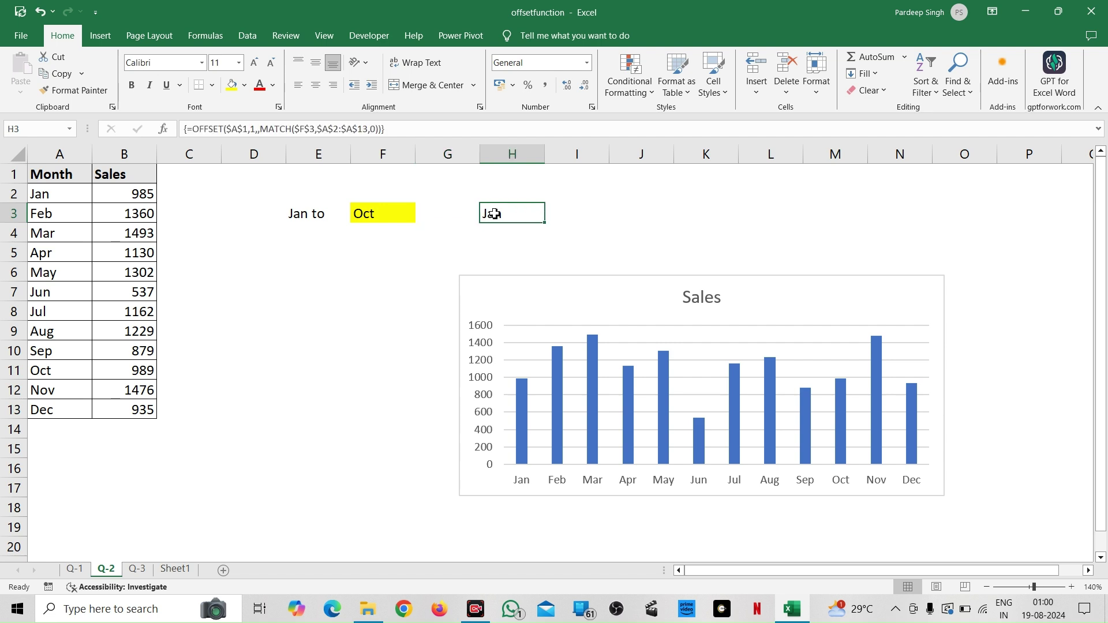
pyautogui.click(455, 128)
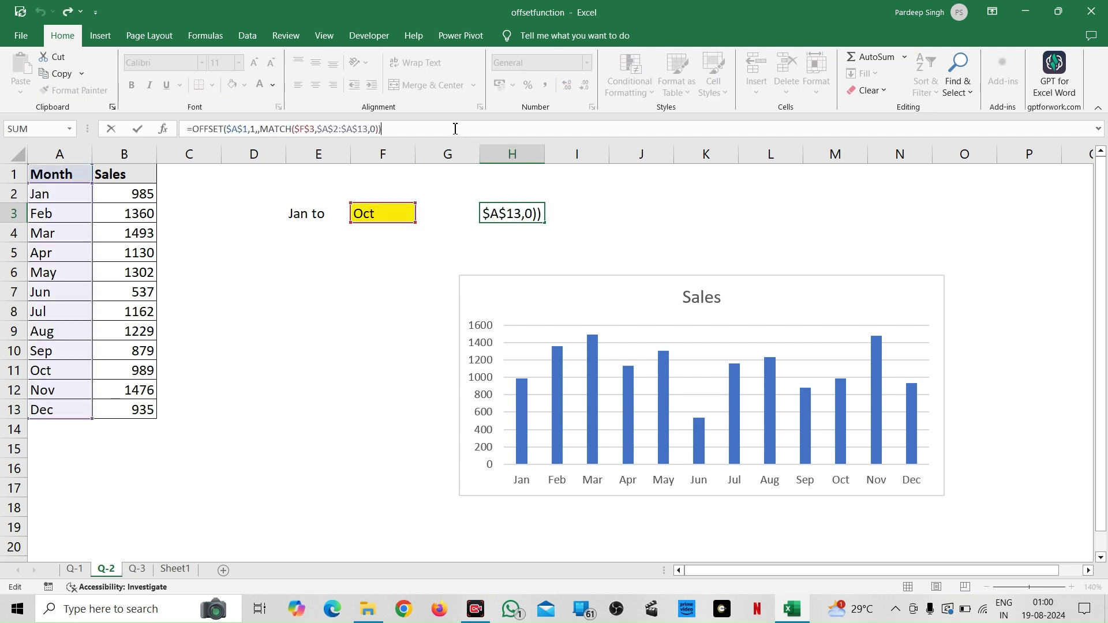
pyautogui.moveTo(456, 128); pyautogui.dragTo(192, 129)
pyautogui.press('F9')
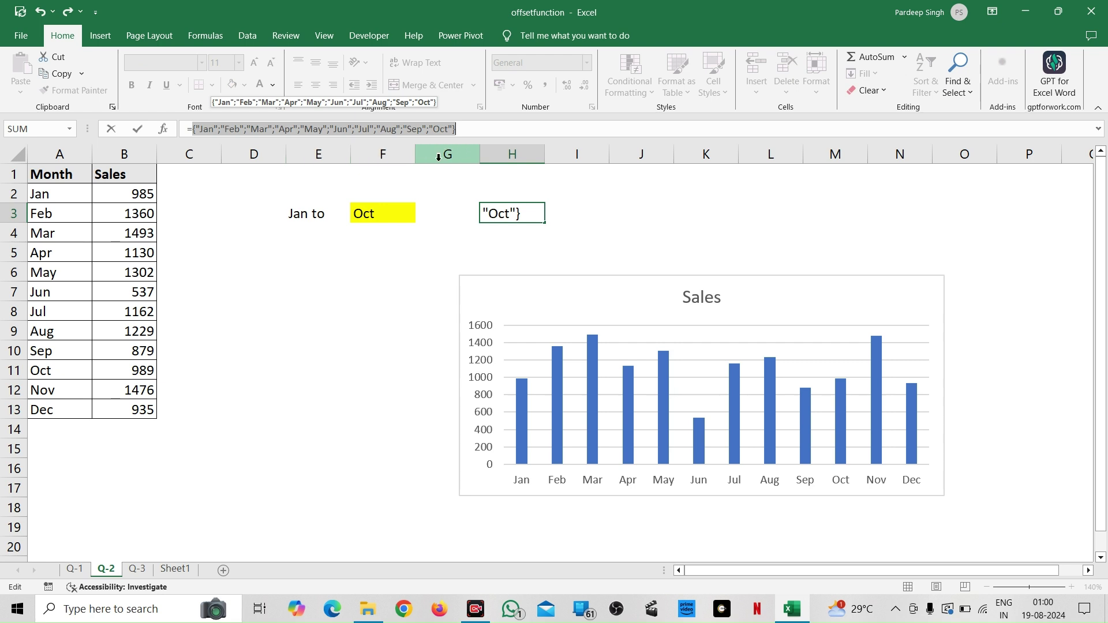
pyautogui.press('Escape')
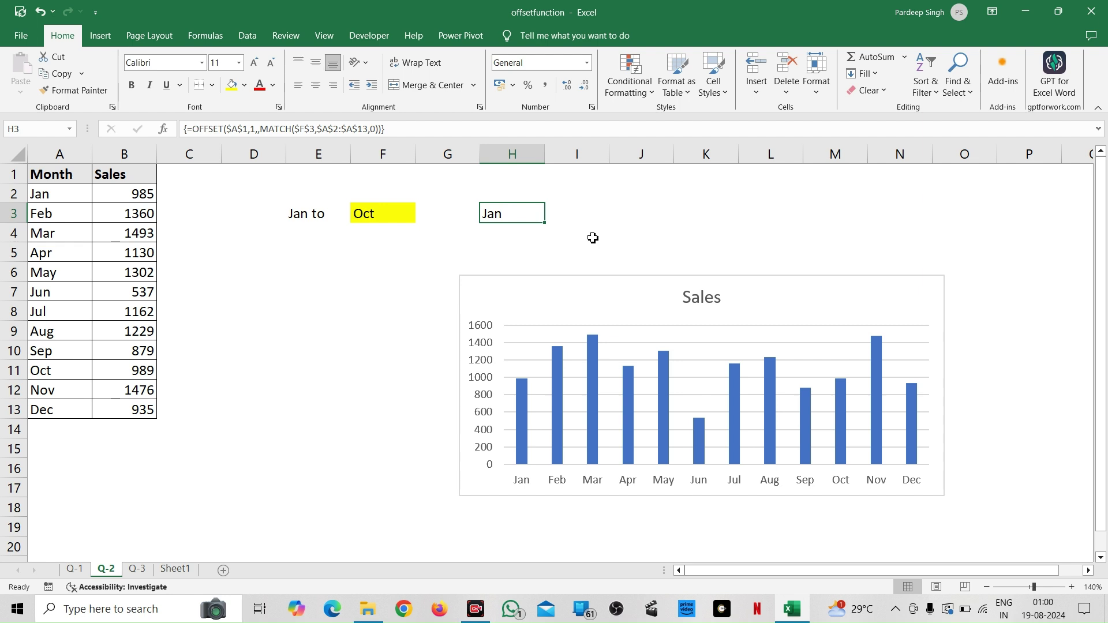
# Step: Copy the H3 array formula into I3 and change its OFFSET reference to $B$1
pyautogui.hotkey('shift', 'Right')
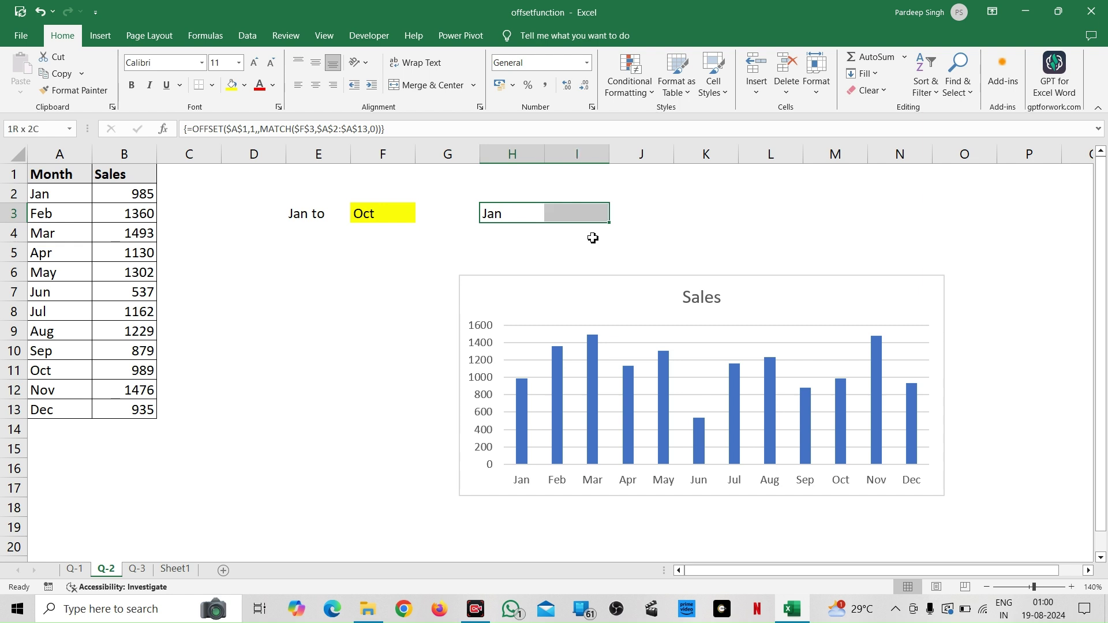
pyautogui.hotkey('ctrl', 'shift', 'Return')
pyautogui.press('Right')
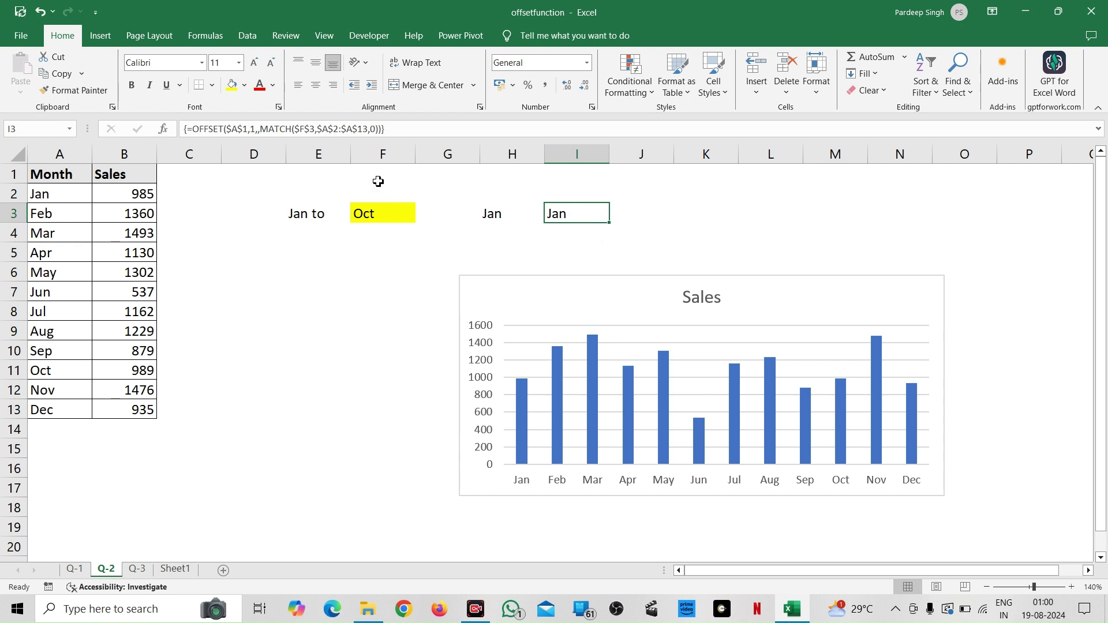
pyautogui.click(240, 132)
pyautogui.press('BackSpace')
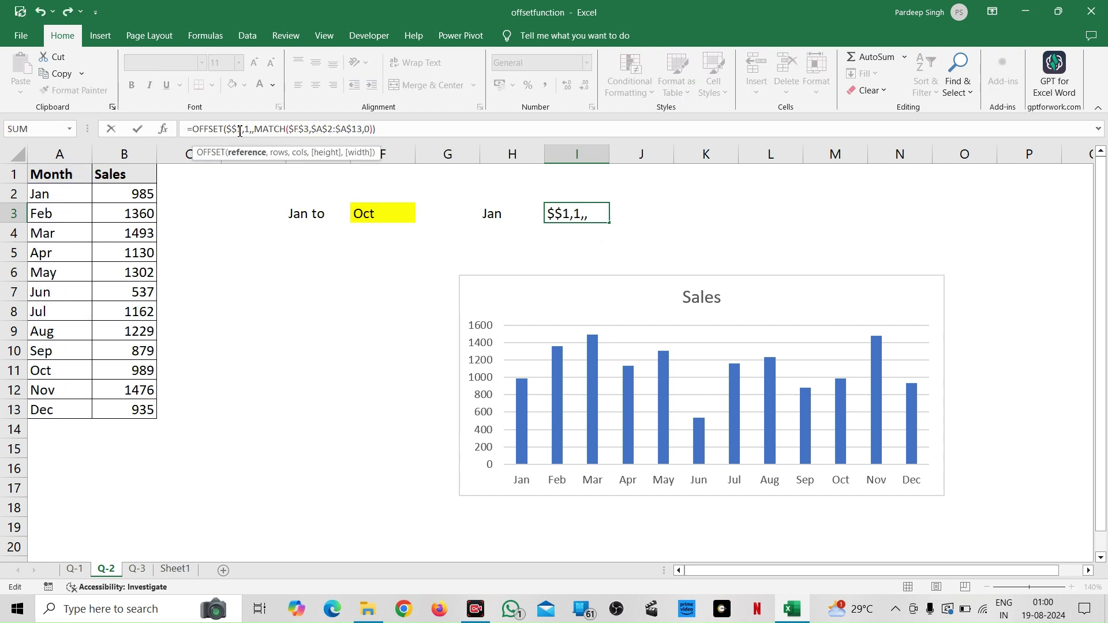
pyautogui.write('B')
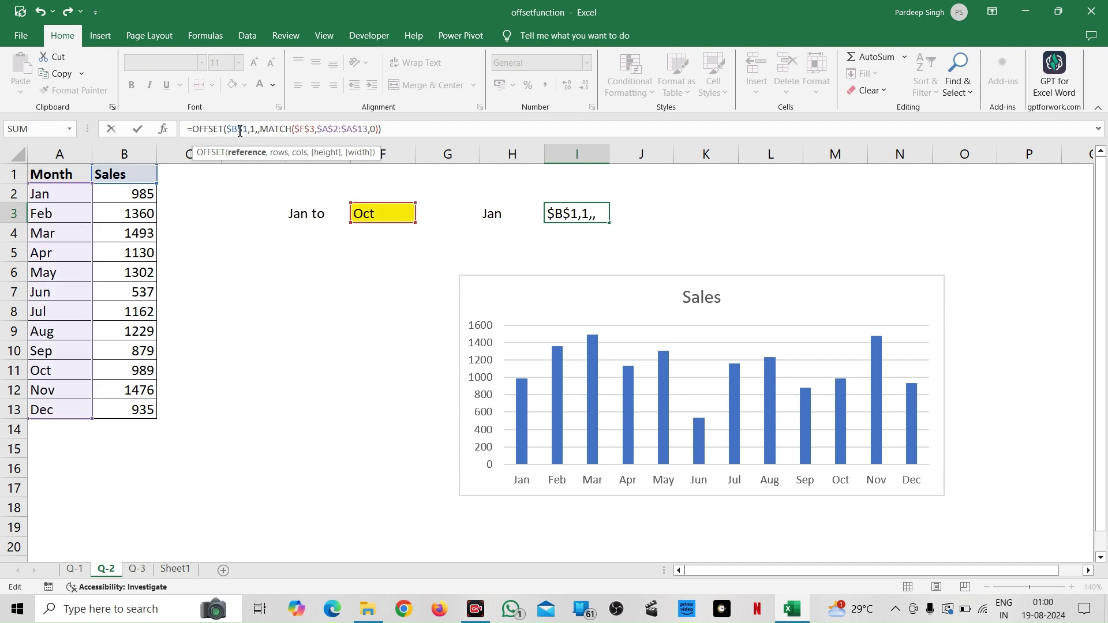
pyautogui.press('Return')
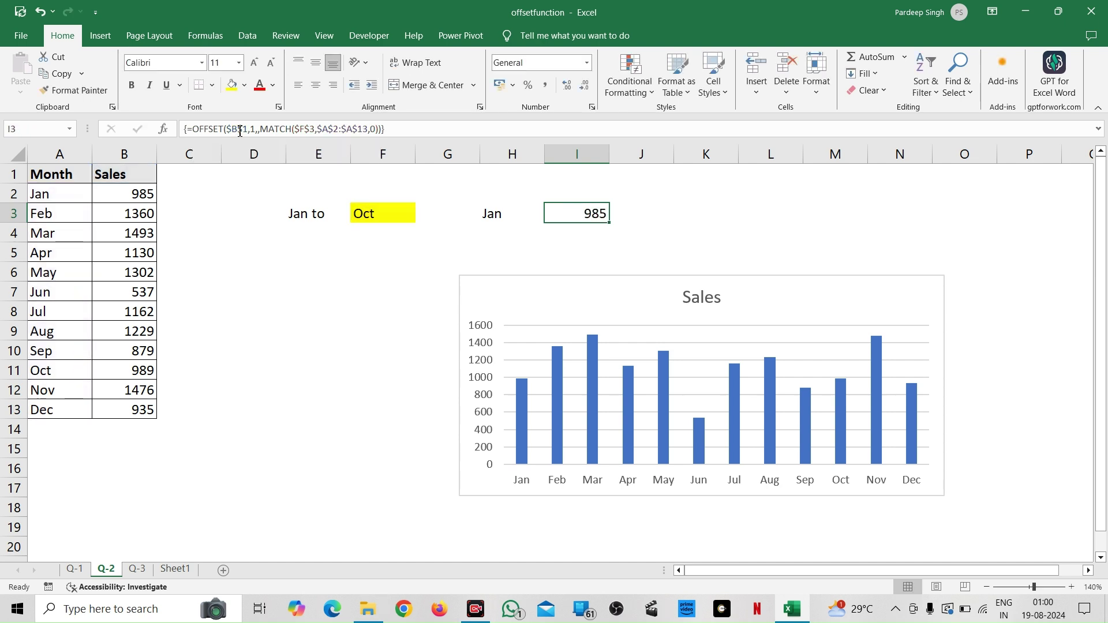
# Step: Evaluate the whole OFFSET expression in I3 to preview its array of sales values, and cancel the edit
pyautogui.click(406, 128)
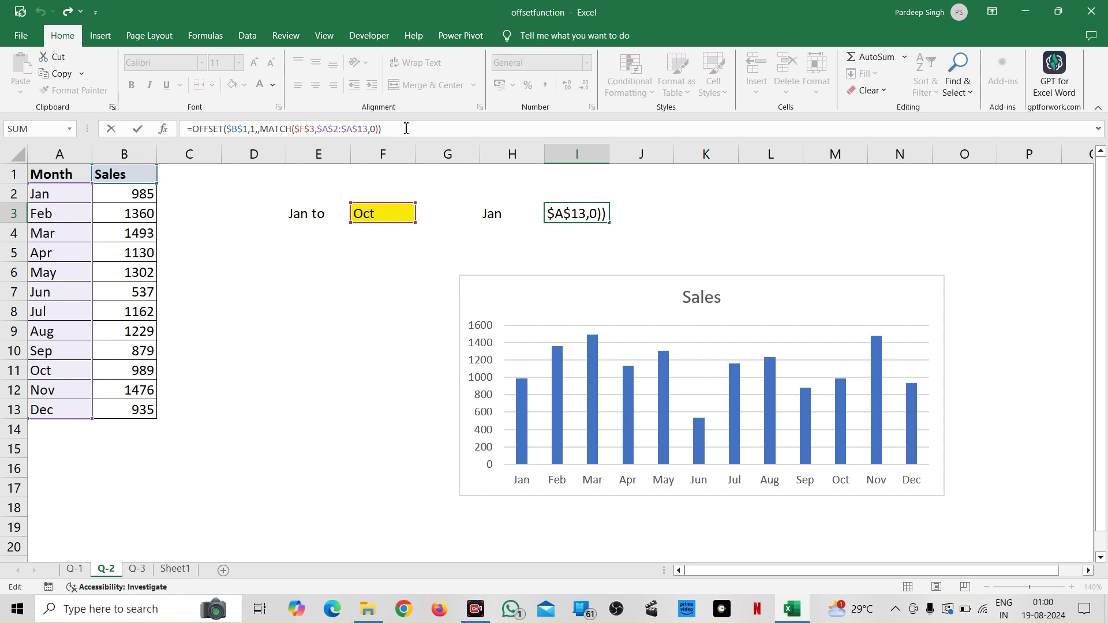
pyautogui.moveTo(406, 128); pyautogui.dragTo(192, 128)
pyautogui.press('F9')
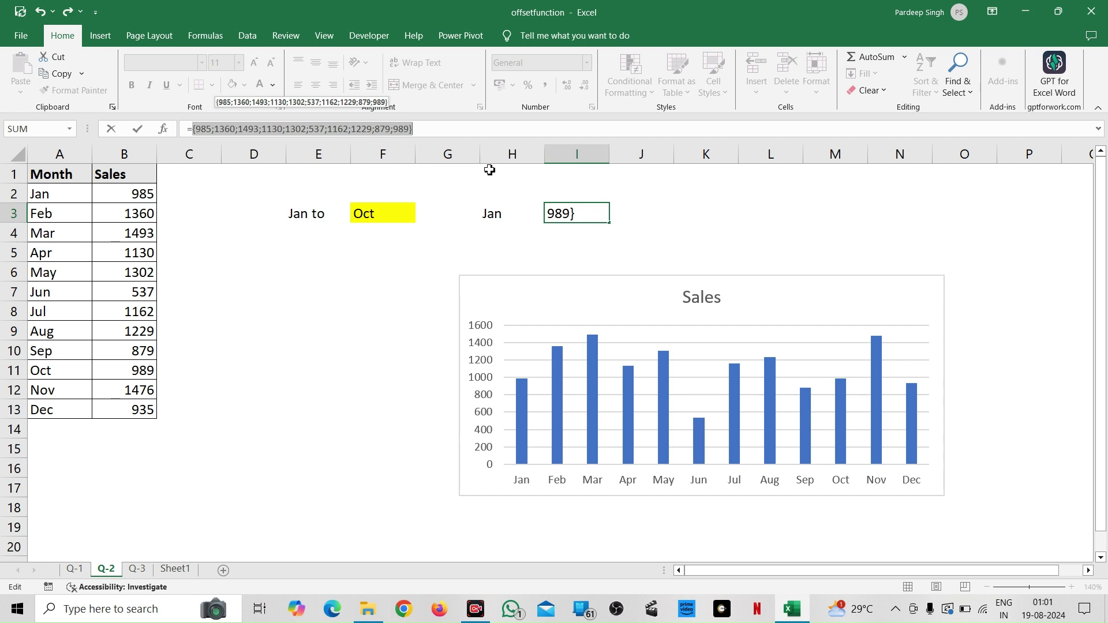
pyautogui.press('Escape')
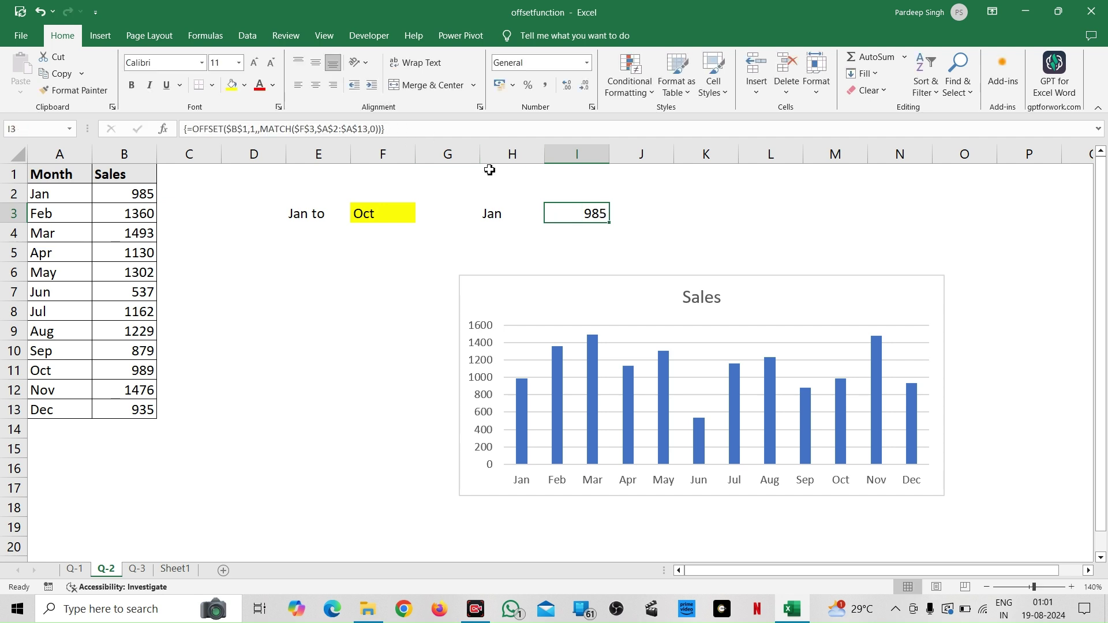
# Step: Copy the complete OFFSET formula text from H3, keeping it as an array formula
pyautogui.click(446, 236)
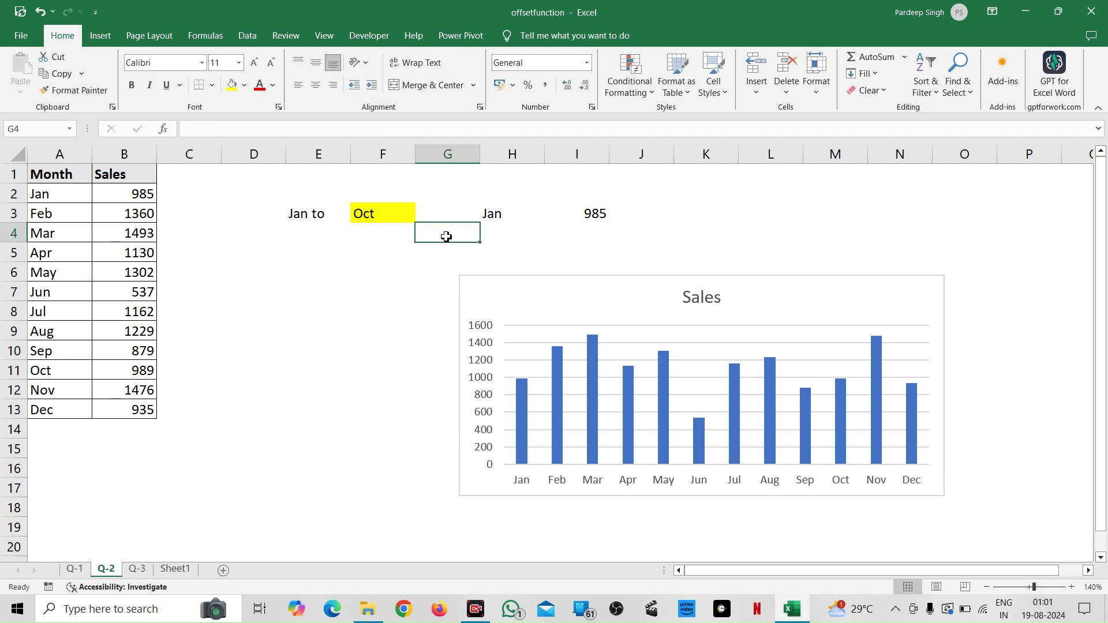
pyautogui.click(527, 250)
pyautogui.click(509, 215)
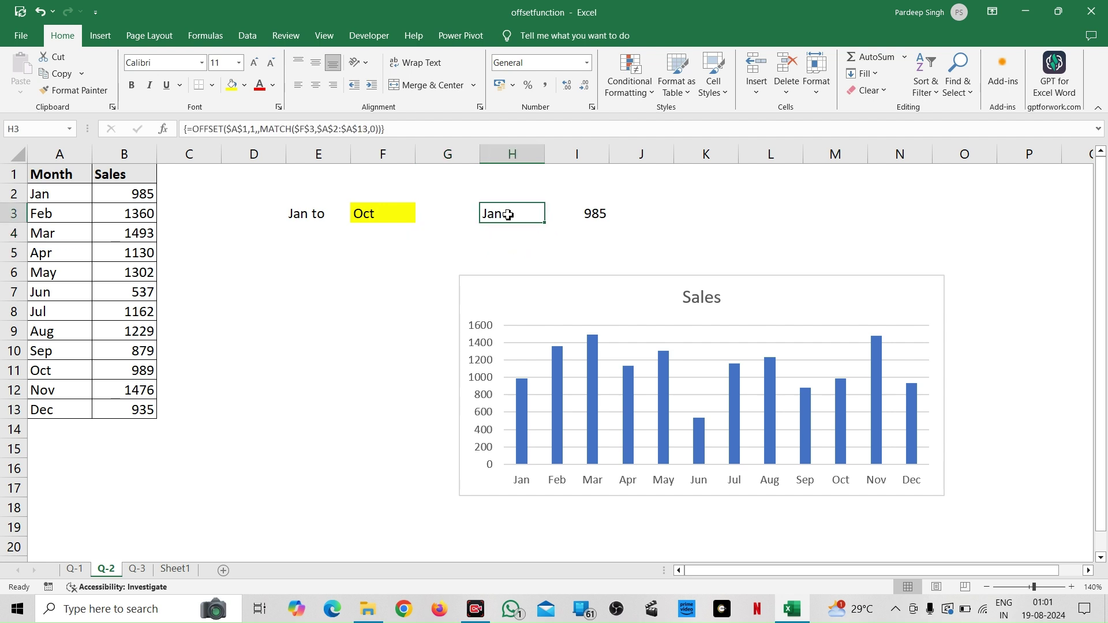
pyautogui.click(424, 128)
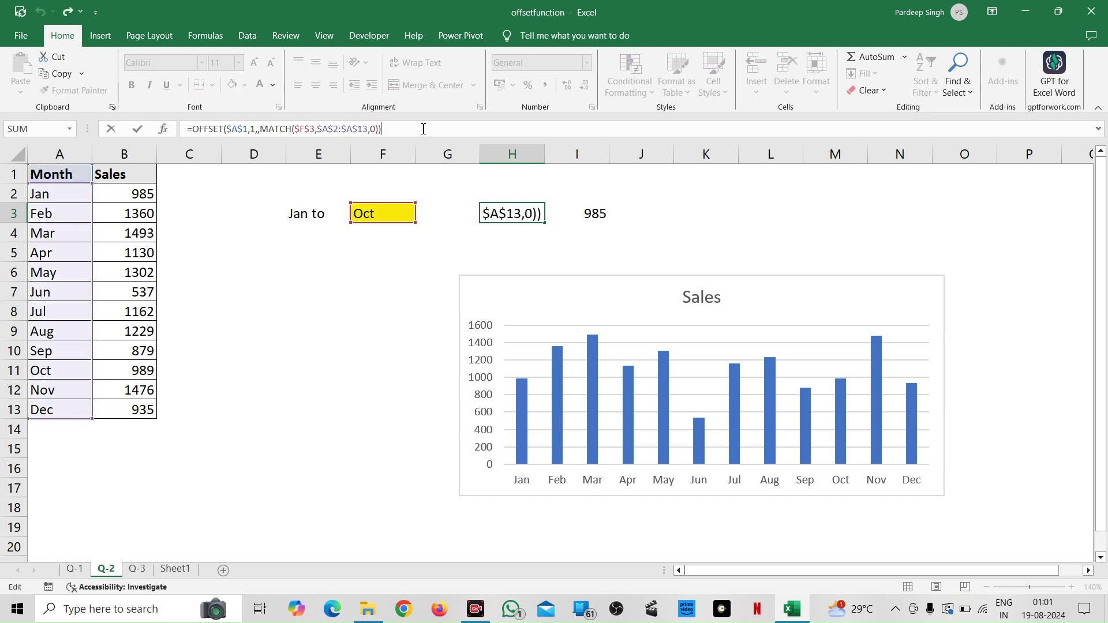
pyautogui.press('Left')
pyautogui.hotkey('shift', 'Left')
pyautogui.hotkey('shift', 'Left')
pyautogui.hotkey('shift', 'Left')
pyautogui.hotkey('shift', 'Left')
pyautogui.hotkey('shift', 'Left')
pyautogui.hotkey('shift', 'Left')
pyautogui.hotkey('shift', 'Left')
pyautogui.hotkey('shift', 'Left')
pyautogui.hotkey('shift', 'Left')
pyautogui.hotkey('shift', 'Left')
pyautogui.hotkey('shift', 'Left')
pyautogui.hotkey('shift', 'Left')
pyautogui.hotkey('shift', 'Left')
pyautogui.hotkey('shift', 'Left')
pyautogui.hotkey('shift', 'Left')
pyautogui.hotkey('shift', 'Left')
pyautogui.hotkey('shift', 'Left')
pyautogui.hotkey('shift', 'Left')
pyautogui.hotkey('shift', 'Left')
pyautogui.hotkey('shift', 'Left')
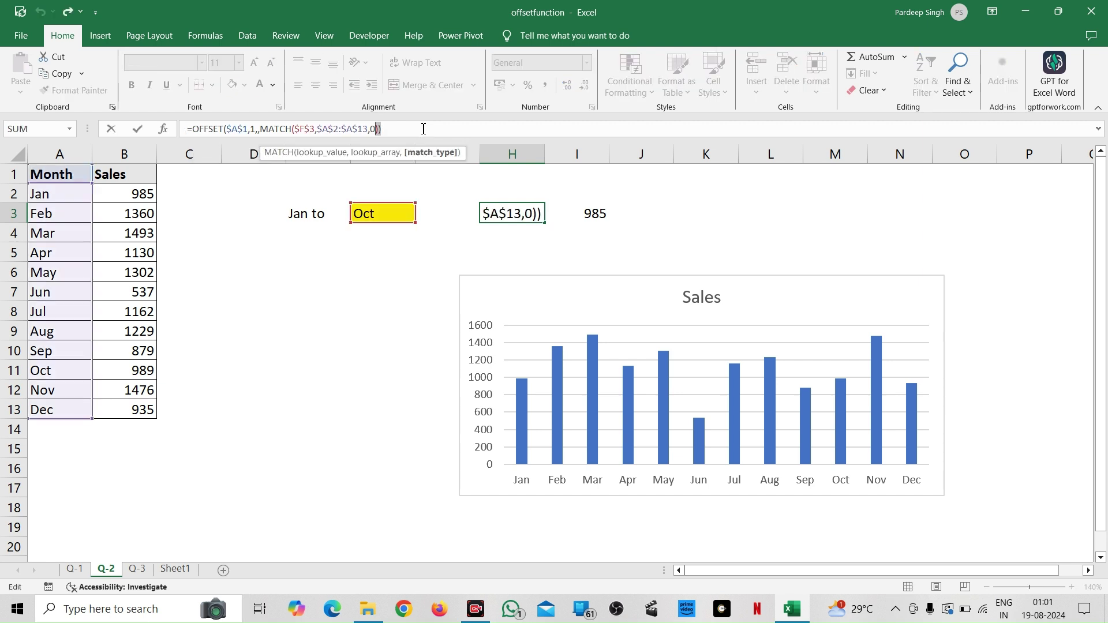
pyautogui.hotkey('shift', 'Left')
pyautogui.hotkey('shift', 'Left')
pyautogui.hotkey('shift', 'Left')
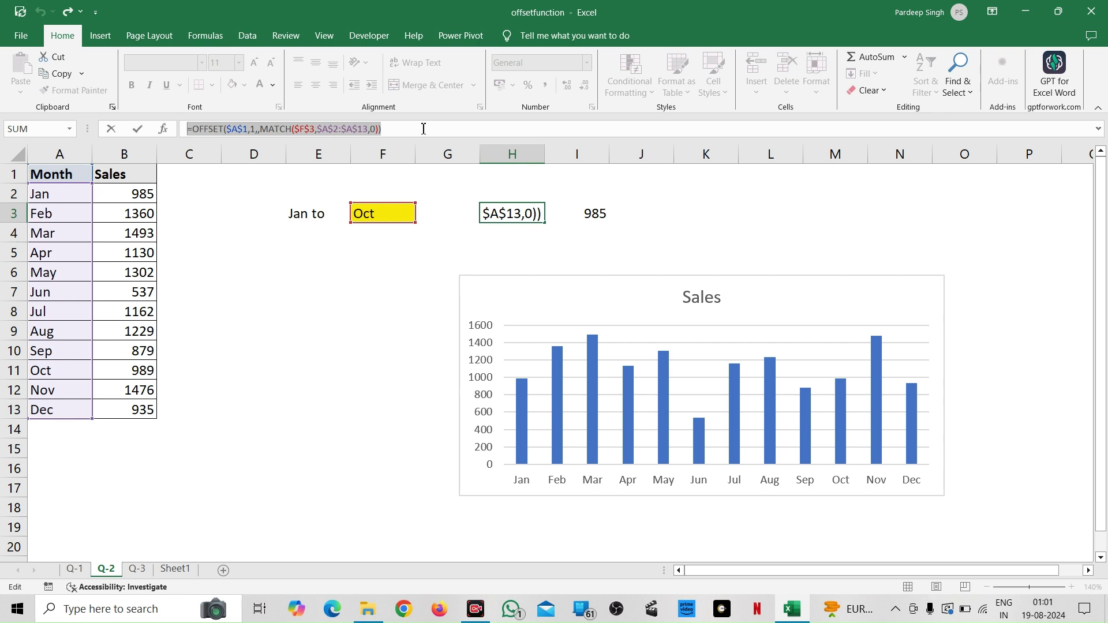
pyautogui.hotkey('ctrl', 'shift', 'Return')
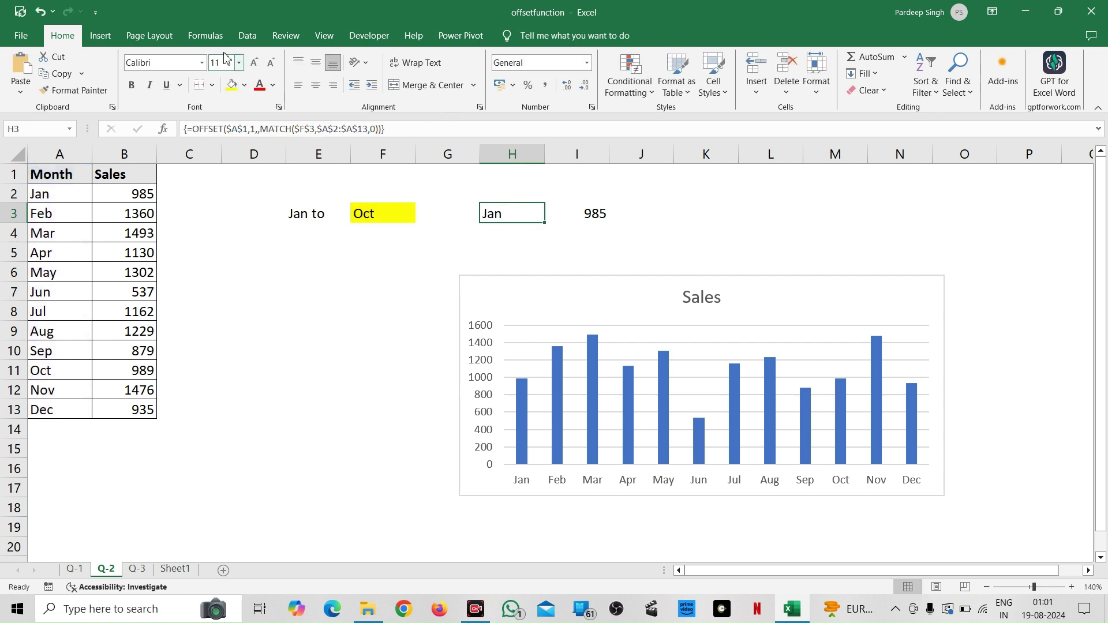
# Step: Start a new defined name in the Name Manager and name it Month
pyautogui.click(211, 34)
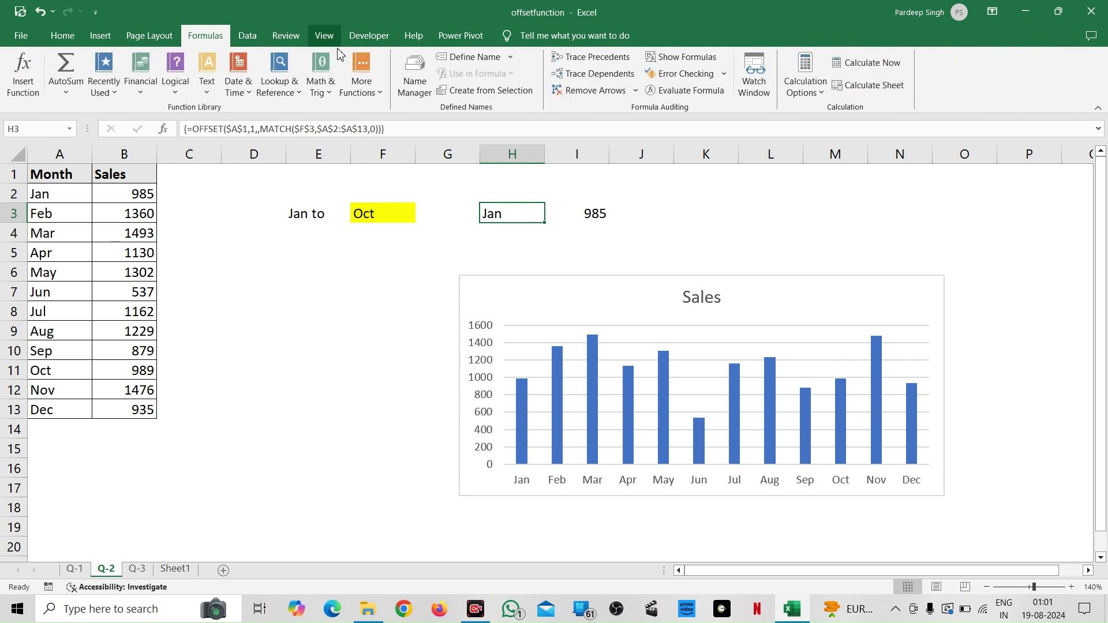
pyautogui.click(411, 78)
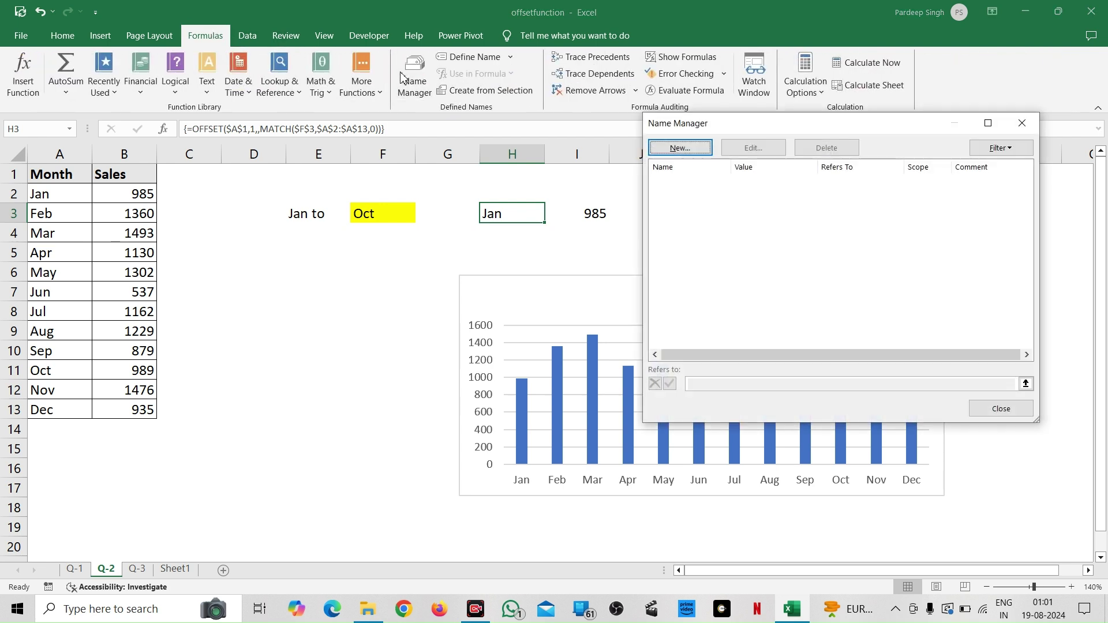
pyautogui.click(694, 150)
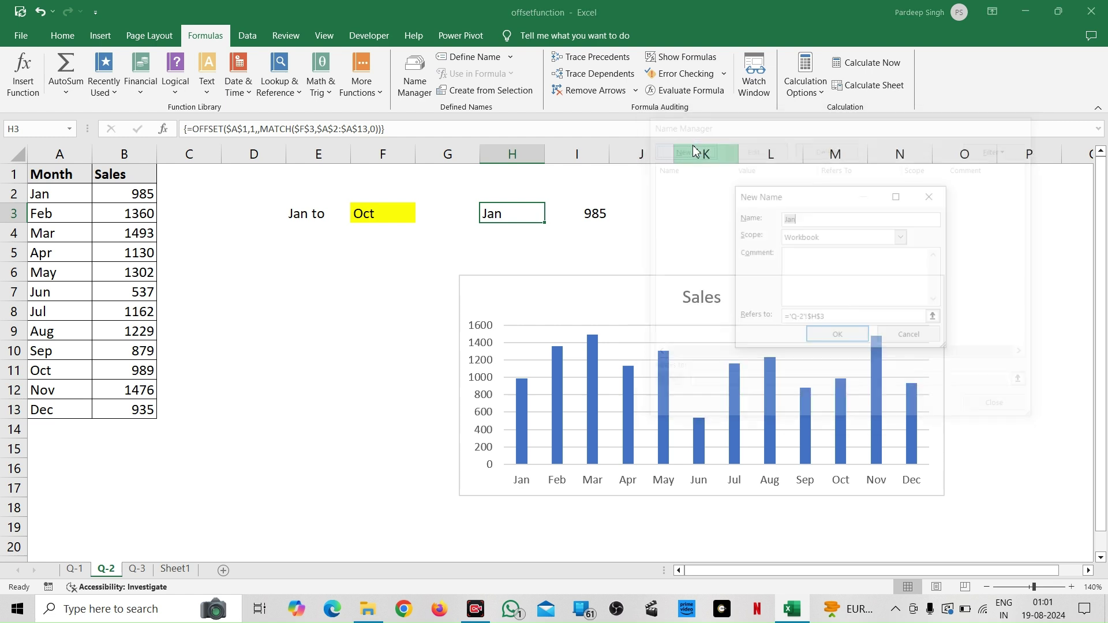
pyautogui.click(803, 222)
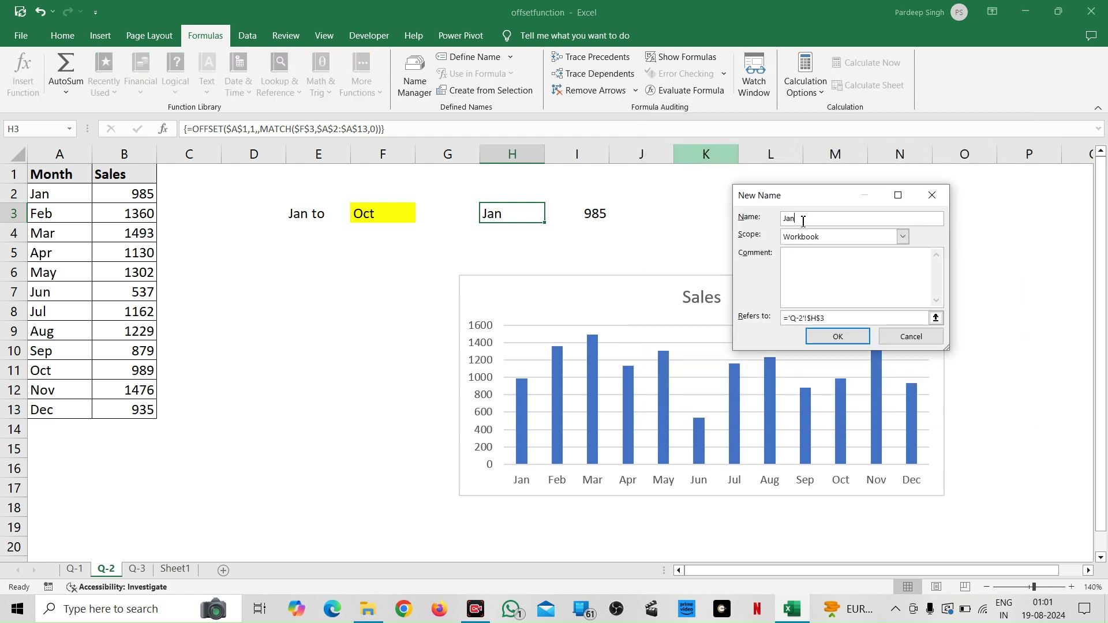
pyautogui.press('BackSpace')
pyautogui.press('BackSpace')
pyautogui.write('Month')
# Step: Make the Month name refer to the copied $A$1 OFFSET formula, save it, and check which cells it covers
pyautogui.click(833, 318)
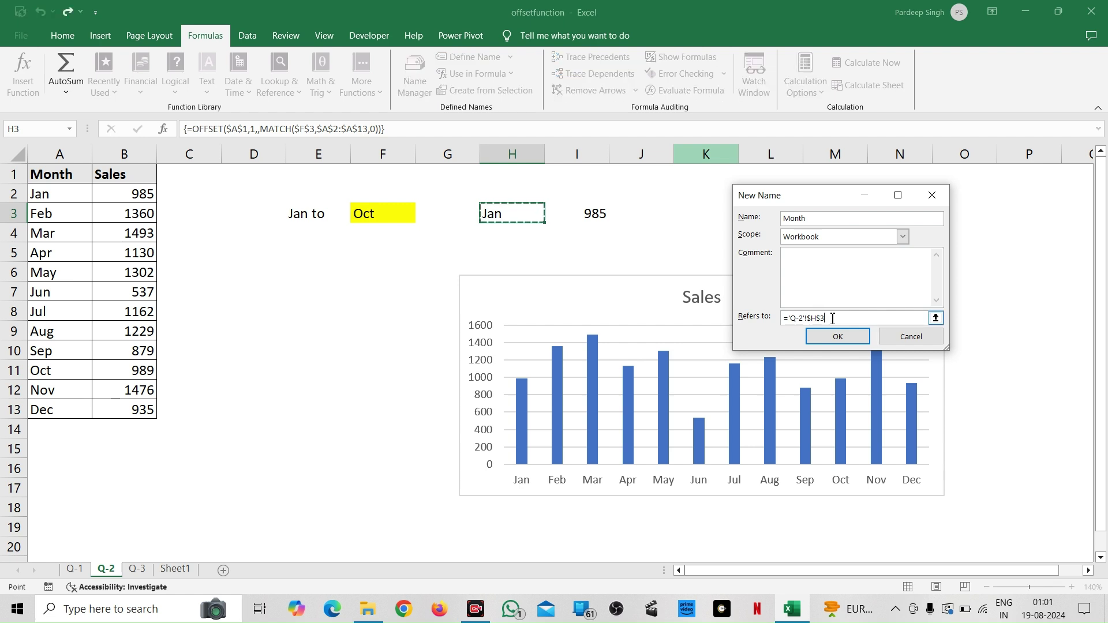
pyautogui.press('BackSpace')
pyautogui.press('BackSpace')
pyautogui.press('BackSpace')
pyautogui.press('BackSpace')
pyautogui.press('BackSpace')
pyautogui.press('BackSpace')
pyautogui.press('BackSpace')
pyautogui.press('BackSpace')
pyautogui.press('BackSpace')
pyautogui.press('BackSpace')
pyautogui.press('BackSpace')
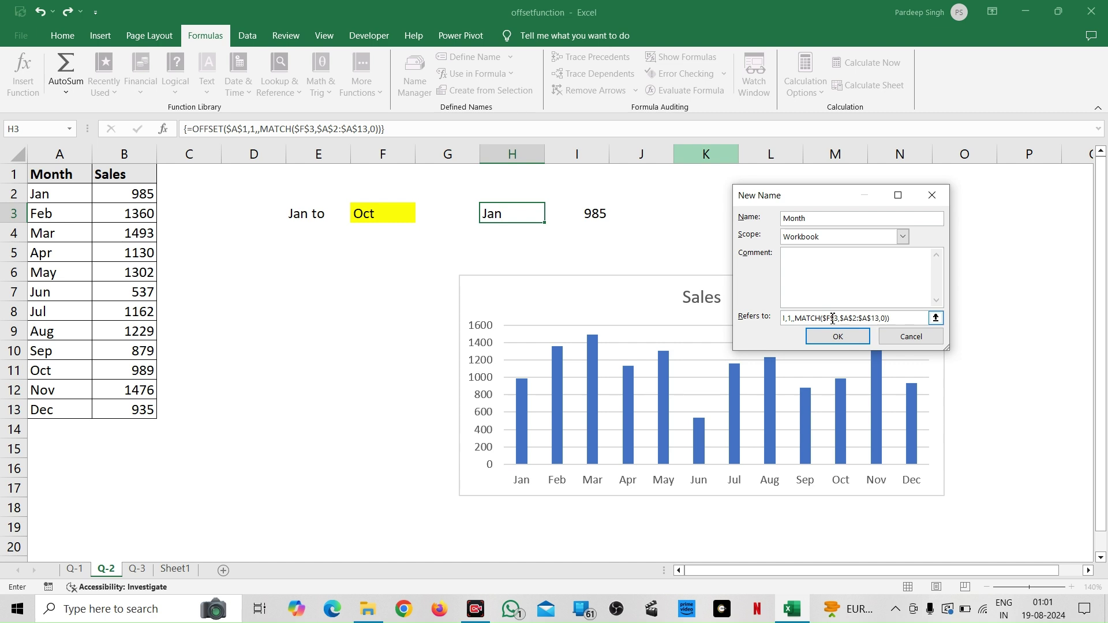
pyautogui.click(842, 340)
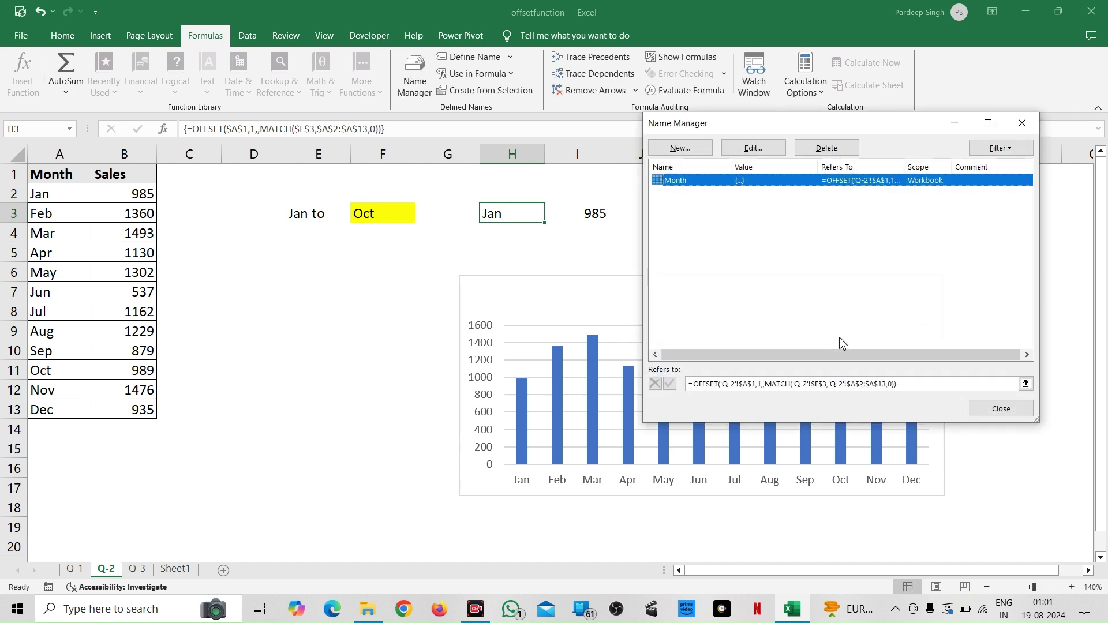
pyautogui.click(922, 391)
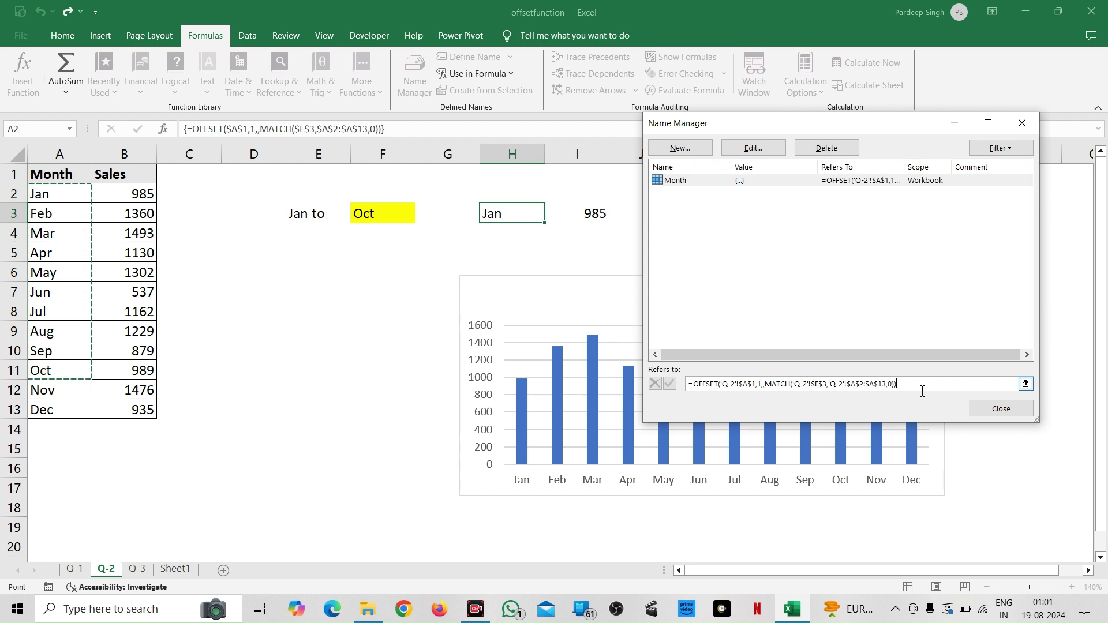
pyautogui.click(985, 409)
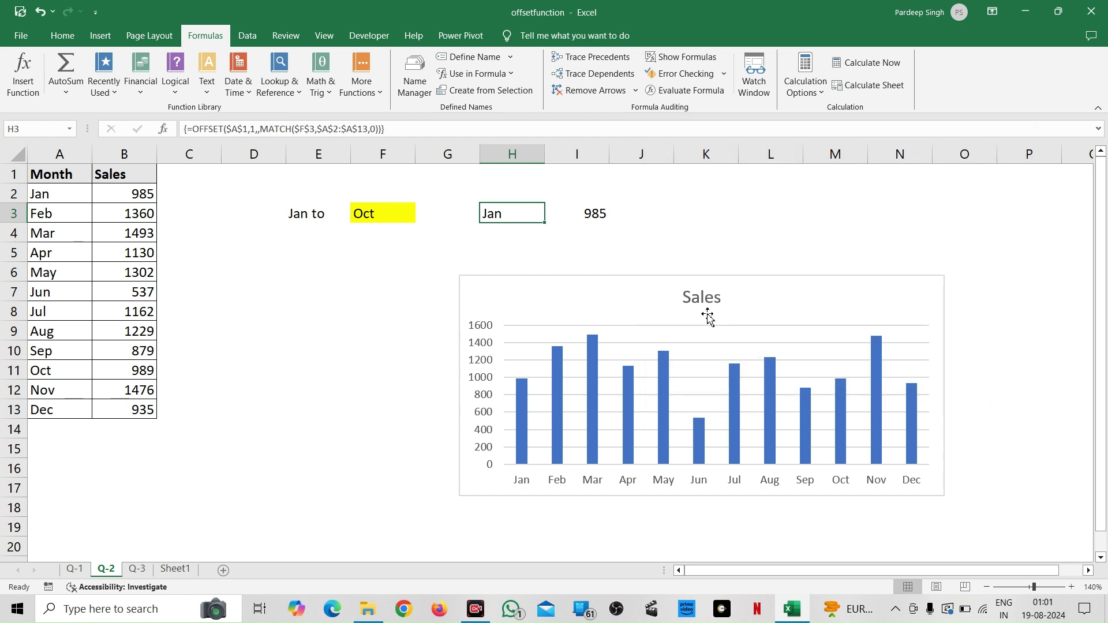
# Step: Copy the complete OFFSET formula text from I3, keeping it as an array formula
pyautogui.click(587, 211)
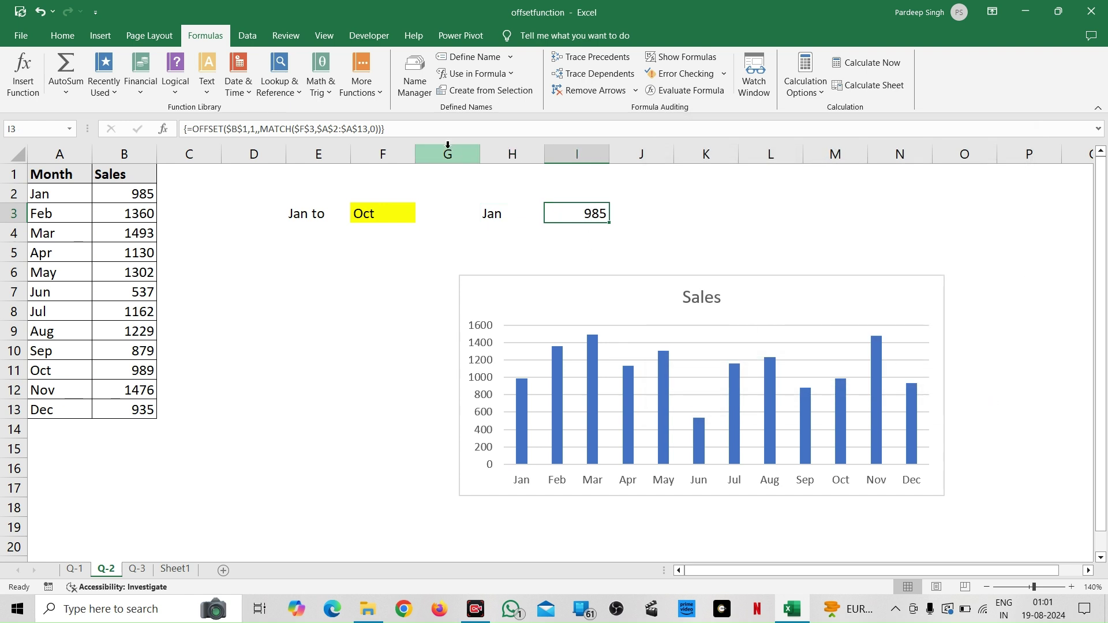
pyautogui.click(444, 132)
pyautogui.hotkey('shift', 'Left')
pyautogui.hotkey('shift', 'Left')
pyautogui.hotkey('shift', 'Left')
pyautogui.hotkey('shift', 'Left')
pyautogui.hotkey('shift', 'Left')
pyautogui.hotkey('shift', 'Left')
pyautogui.hotkey('shift', 'Left')
pyautogui.hotkey('shift', 'Left')
pyautogui.hotkey('shift', 'Left')
pyautogui.hotkey('shift', 'Left')
pyautogui.hotkey('shift', 'Left')
pyautogui.hotkey('shift', 'Left')
pyautogui.hotkey('shift', 'Left')
pyautogui.hotkey('shift', 'Left')
pyautogui.hotkey('shift', 'Left')
pyautogui.hotkey('shift', 'Left')
pyautogui.hotkey('shift', 'Left')
pyautogui.hotkey('shift', 'Left')
pyautogui.hotkey('shift', 'Left')
pyautogui.hotkey('shift', 'Left')
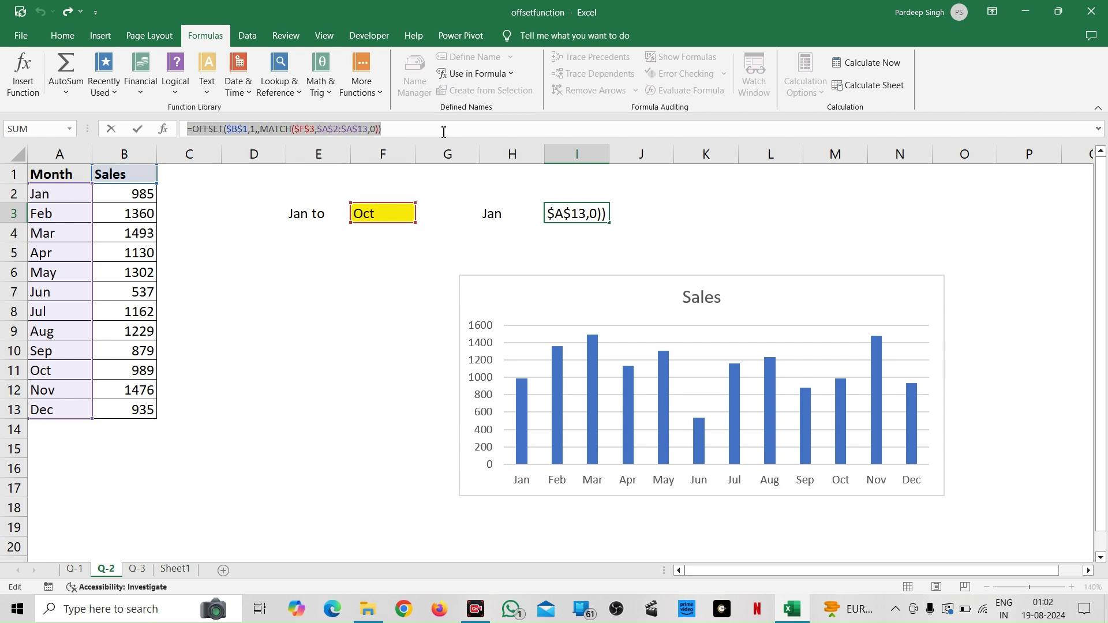
pyautogui.hotkey('ctrl', 'shift', 'Return')
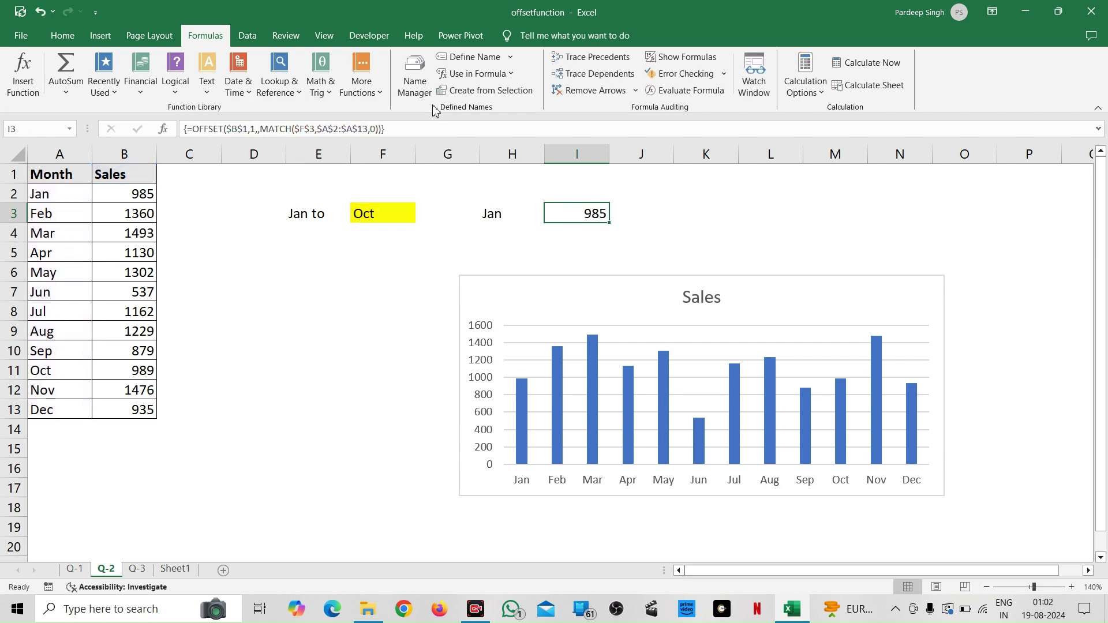
# Step: Create a defined name Sales that refers to the copied $B$1 OFFSET formula, and check which cells it covers
pyautogui.click(416, 64)
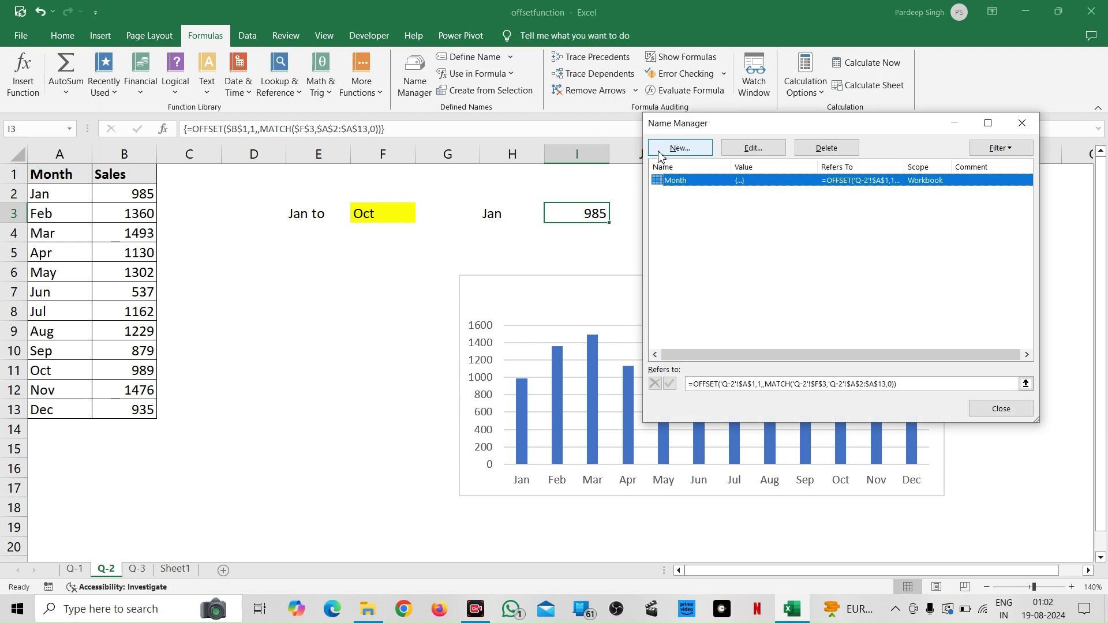
pyautogui.click(668, 153)
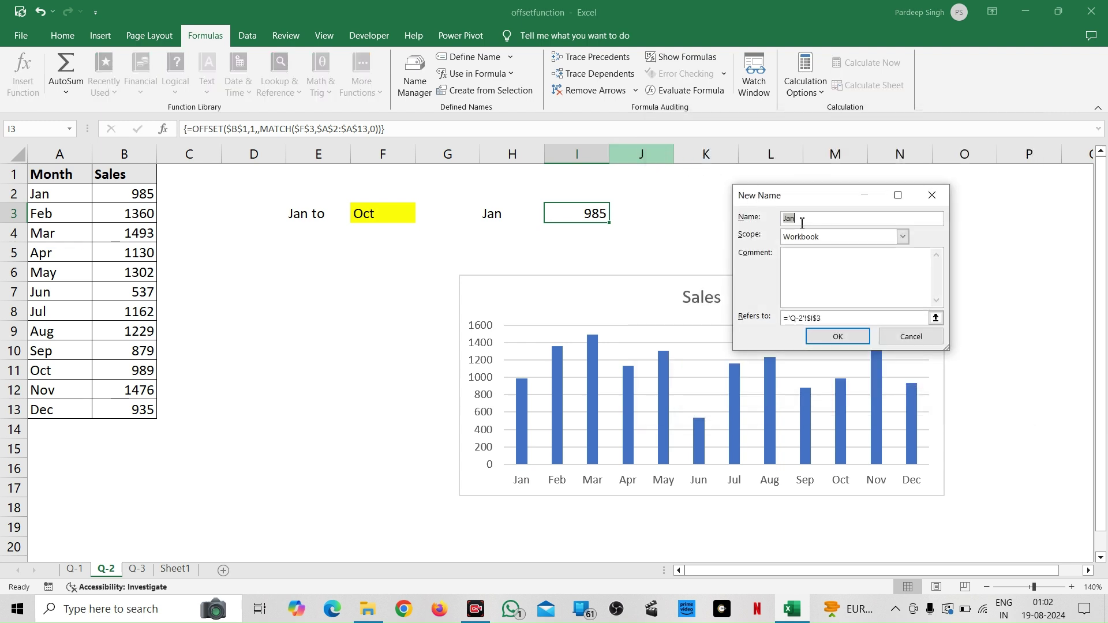
pyautogui.write('SA')
pyautogui.click(831, 319)
pyautogui.press('BackSpace')
pyautogui.press('BackSpace')
pyautogui.press('BackSpace')
pyautogui.press('BackSpace')
pyautogui.press('BackSpace')
pyautogui.press('BackSpace')
pyautogui.press('BackSpace')
pyautogui.press('BackSpace')
pyautogui.press('BackSpace')
pyautogui.press('BackSpace')
pyautogui.press('BackSpace')
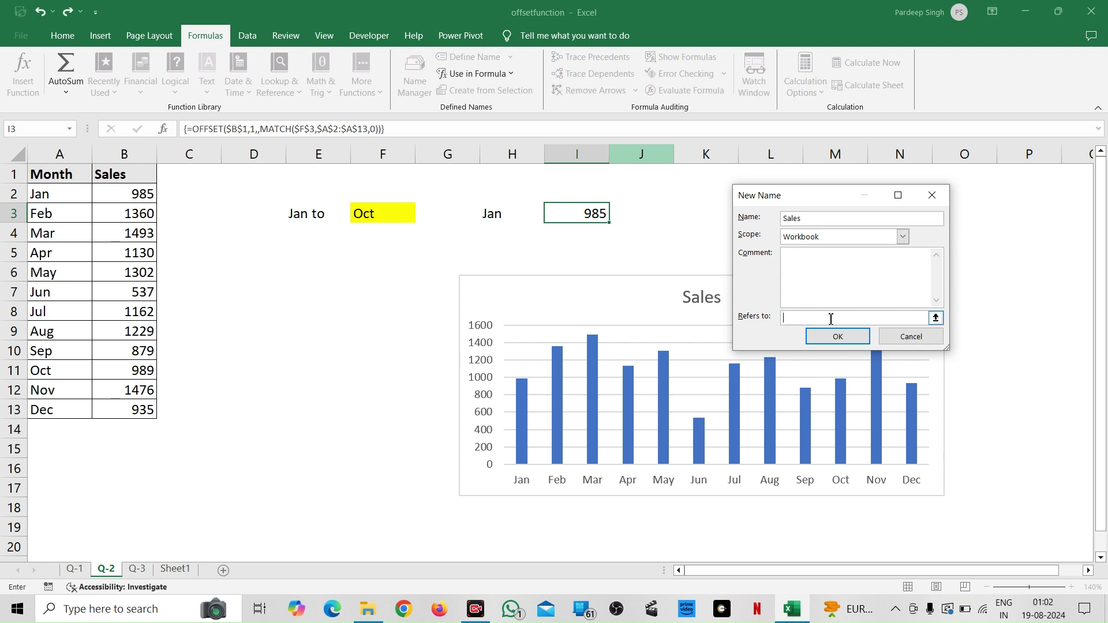
pyautogui.hotkey('ctrl', 'v')
pyautogui.click(838, 337)
pyautogui.click(917, 383)
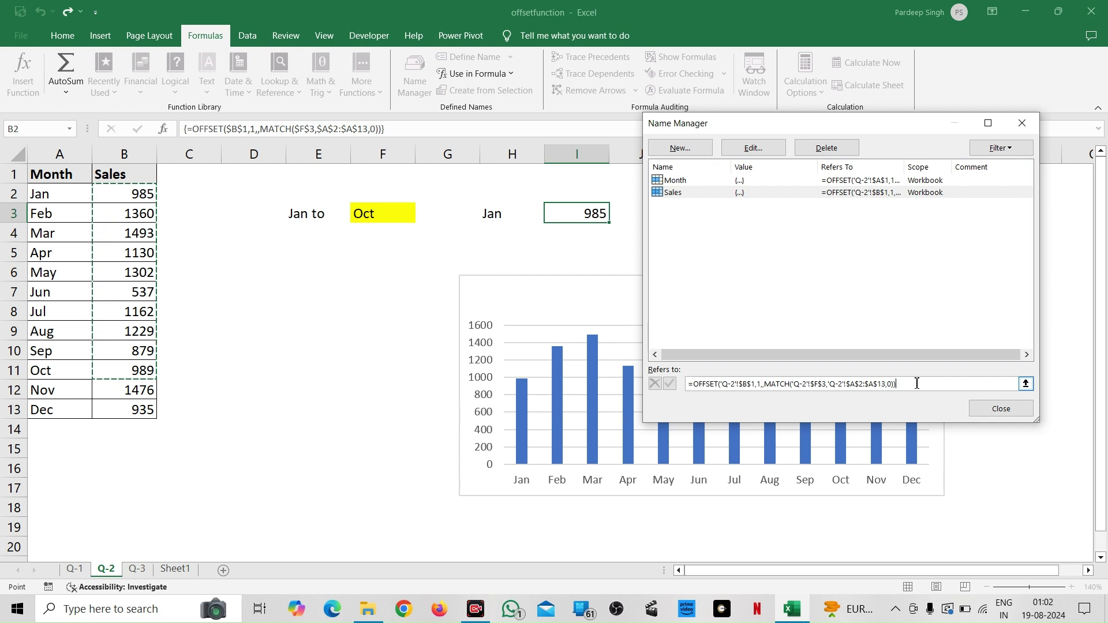
pyautogui.click(976, 409)
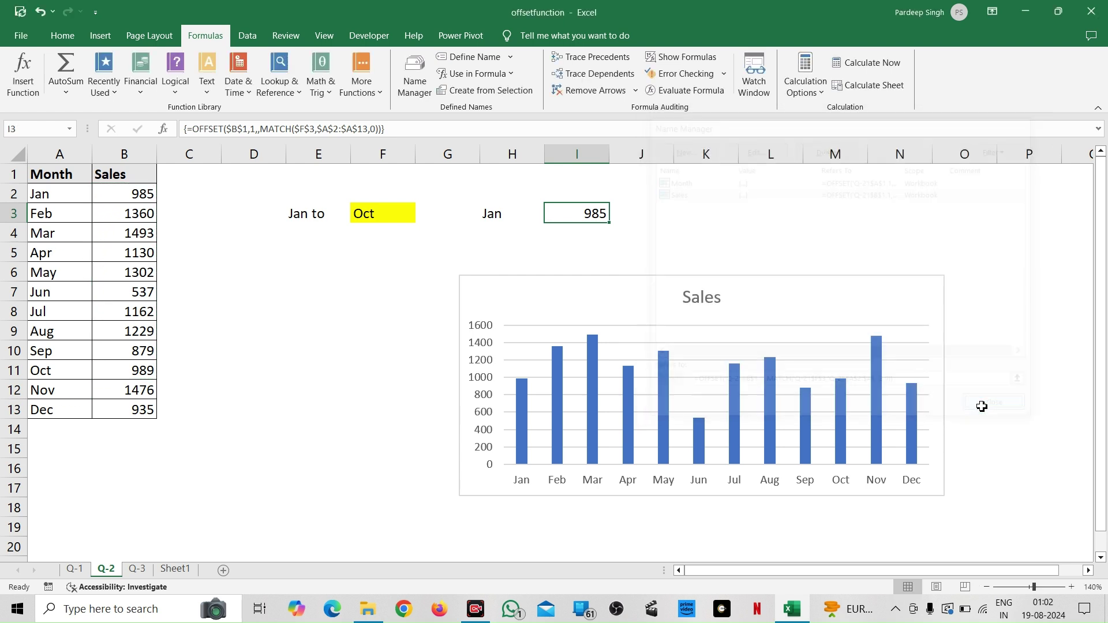
# Step: Change the chart's Sales series values to the defined name Sales, keeping the 'Q-2'! sheet prefix
pyautogui.click(800, 283)
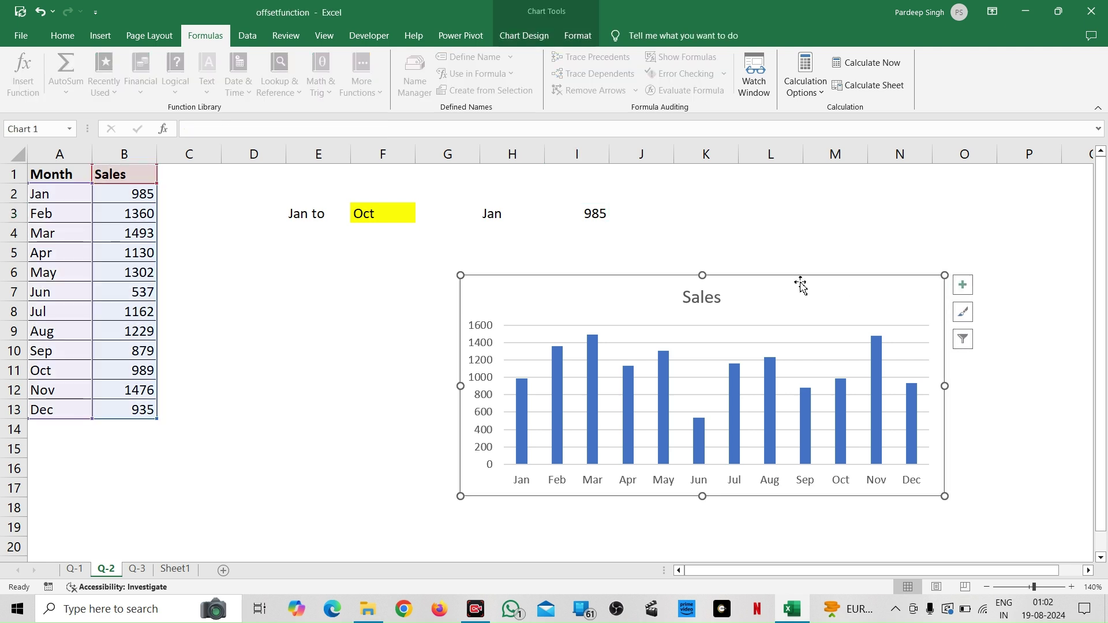
pyautogui.rightClick(634, 288)
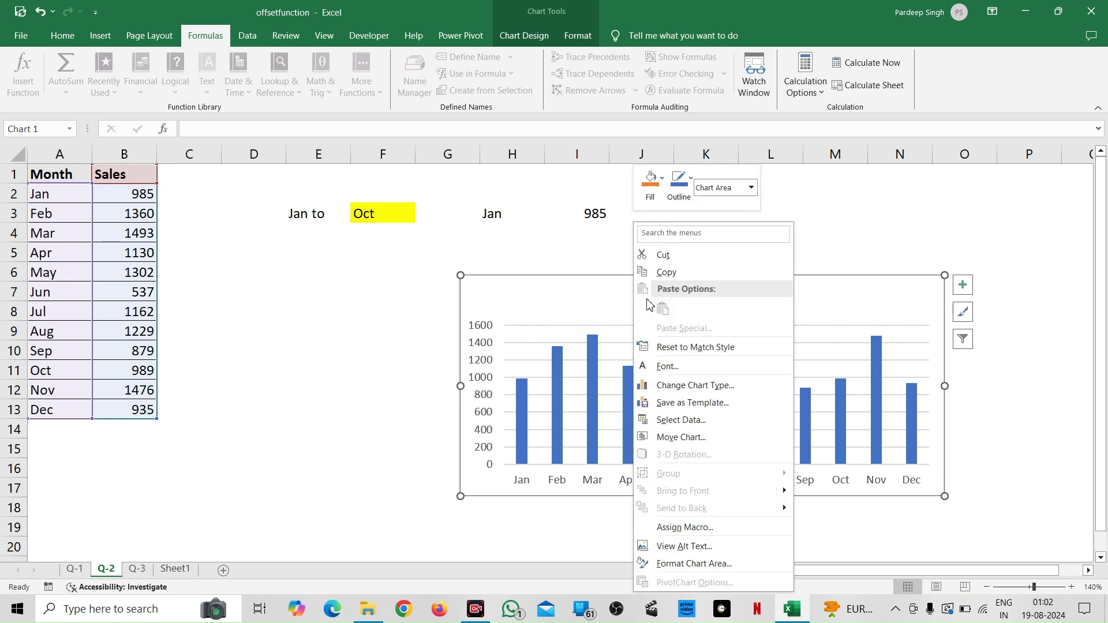
pyautogui.click(709, 421)
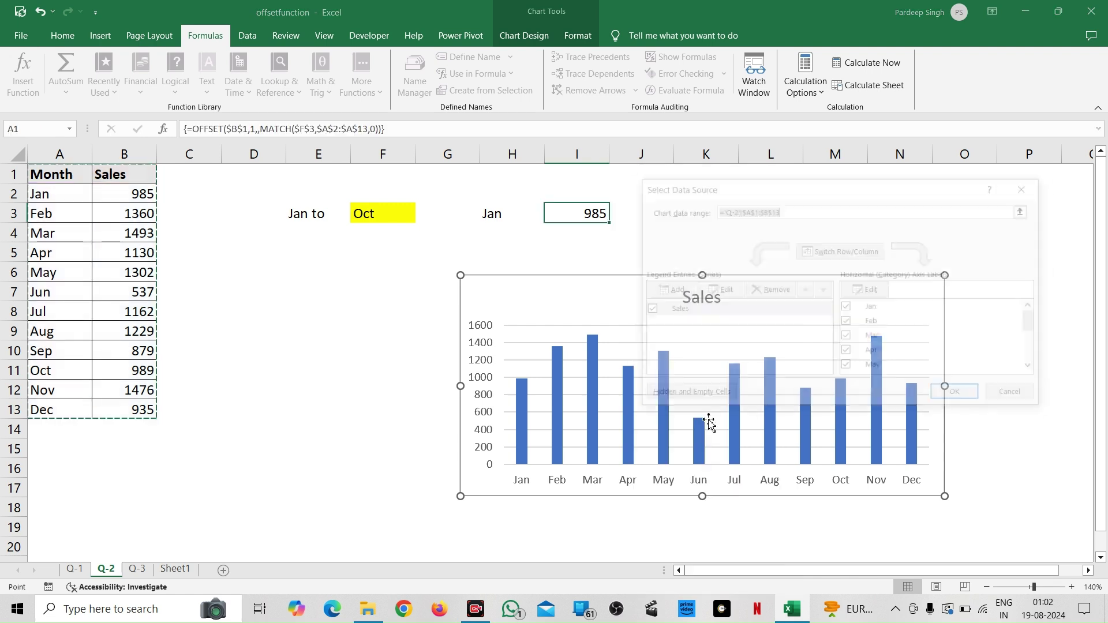
pyautogui.click(701, 312)
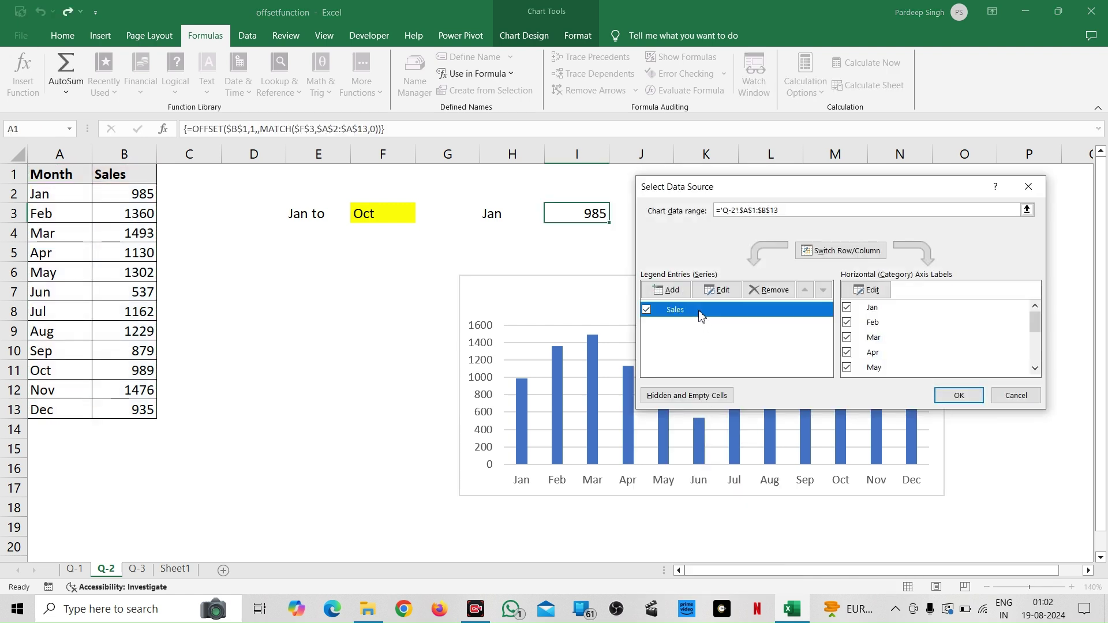
pyautogui.click(723, 291)
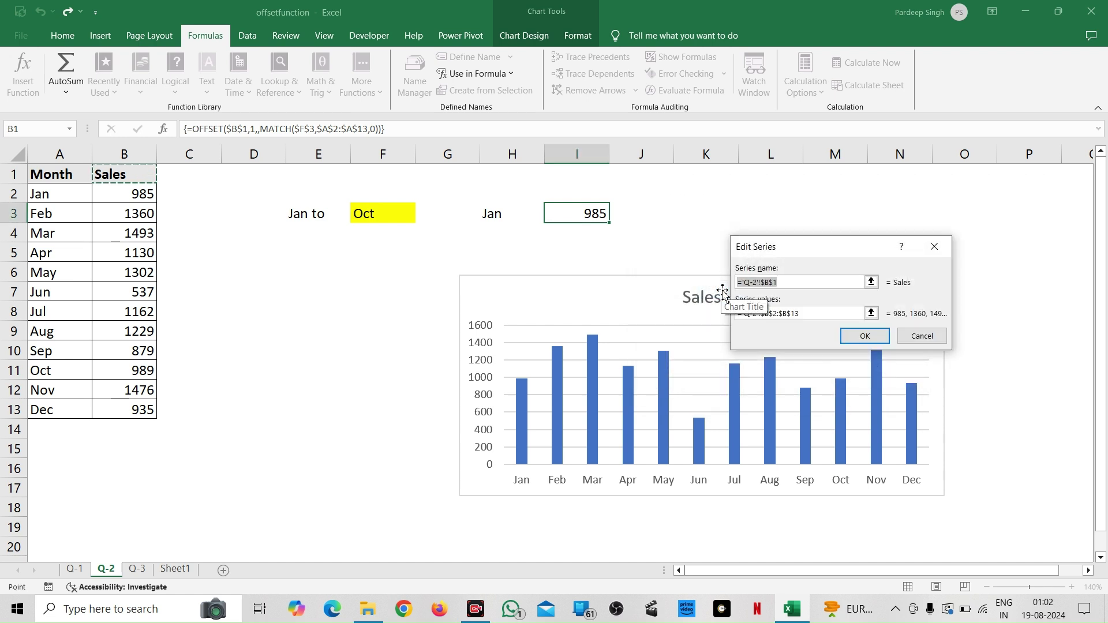
pyautogui.click(821, 318)
pyautogui.press('BackSpace')
pyautogui.press('BackSpace')
pyautogui.press('BackSpace')
pyautogui.press('BackSpace')
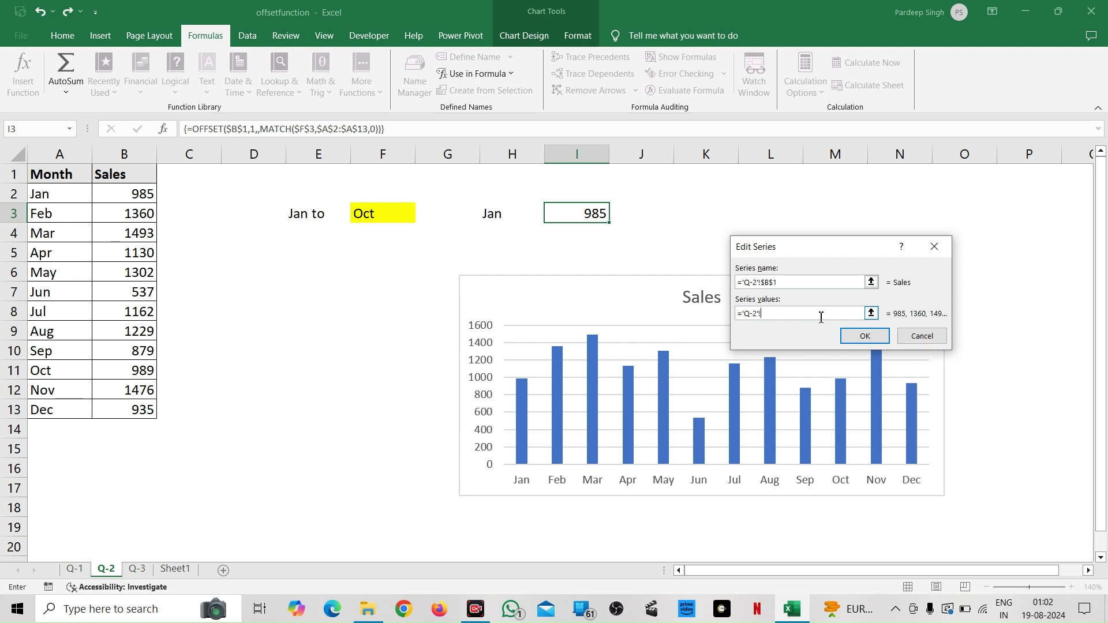
pyautogui.press('F3')
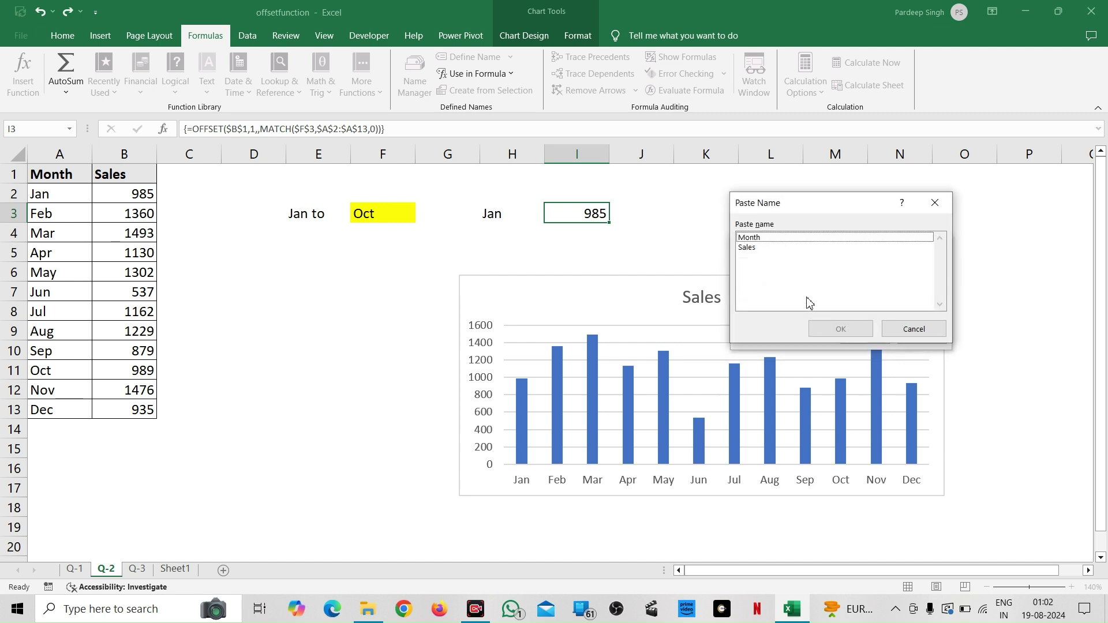
pyautogui.click(766, 250)
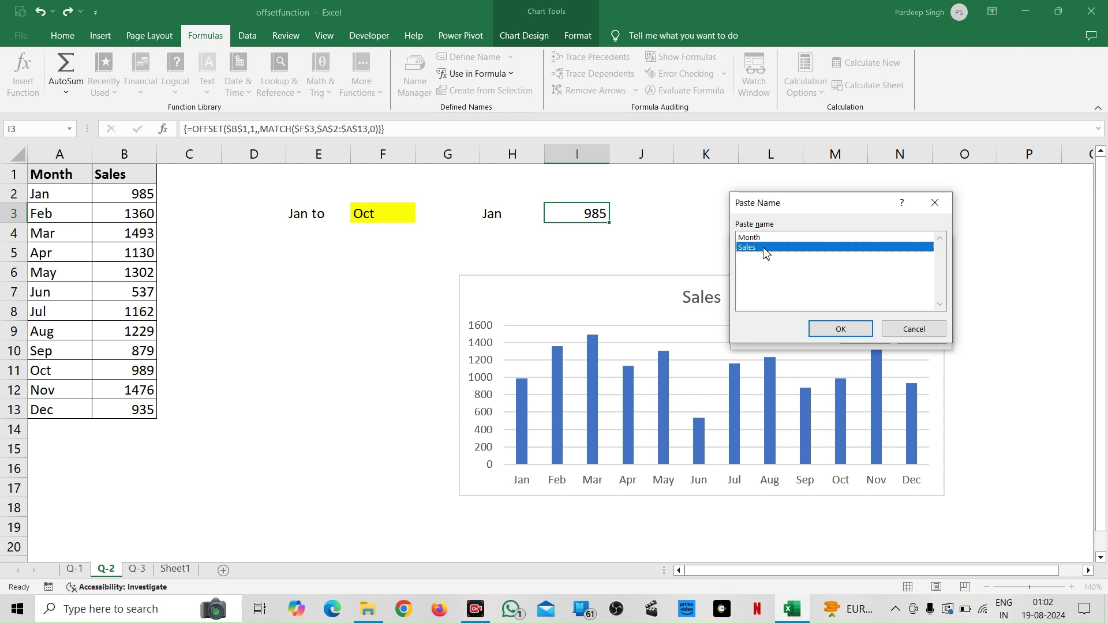
pyautogui.click(843, 329)
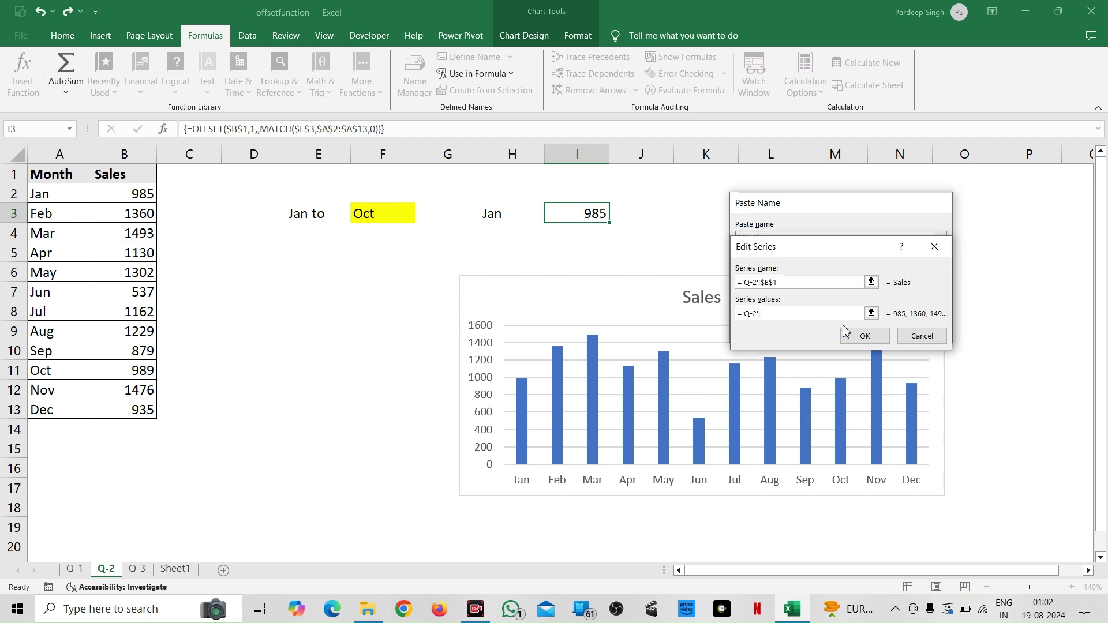
pyautogui.click(865, 336)
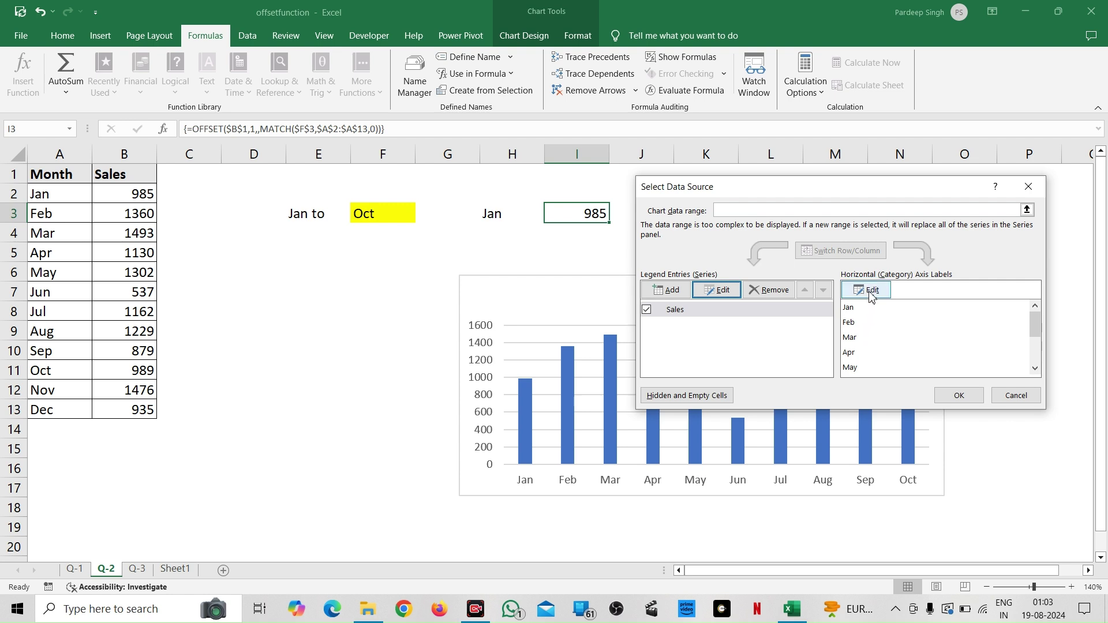
# Step: Set the chart's horizontal axis label range to the defined name Month after the 'Q-2'! prefix, and apply the data source changes
pyautogui.click(872, 290)
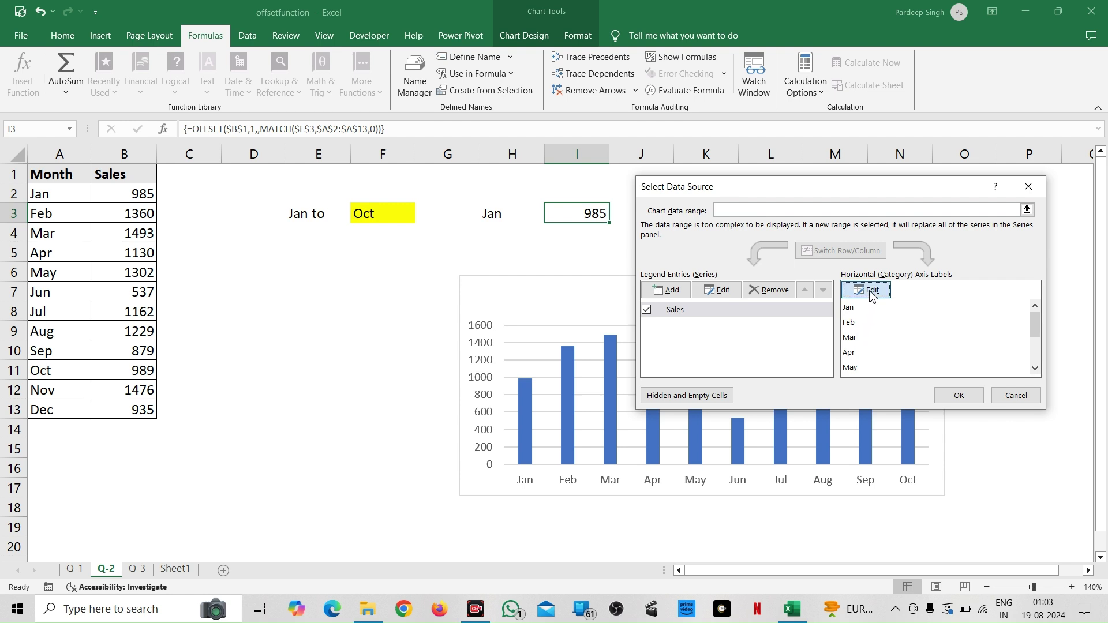
pyautogui.click(837, 306)
pyautogui.press('BackSpace')
pyautogui.press('BackSpace')
pyautogui.press('BackSpace')
pyautogui.press('BackSpace')
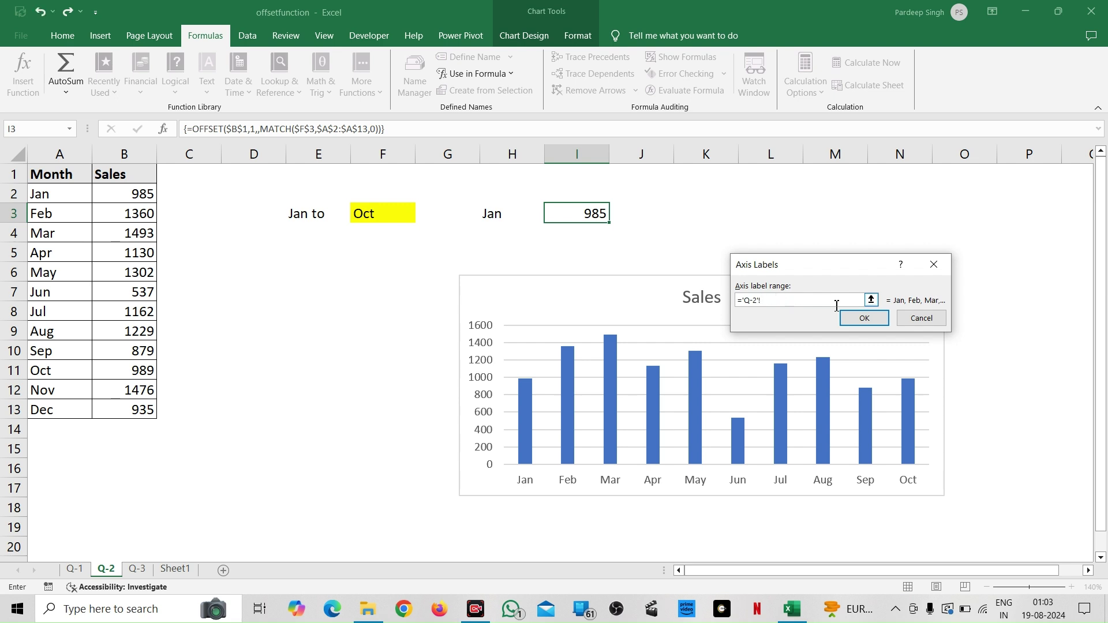
pyautogui.press('F3')
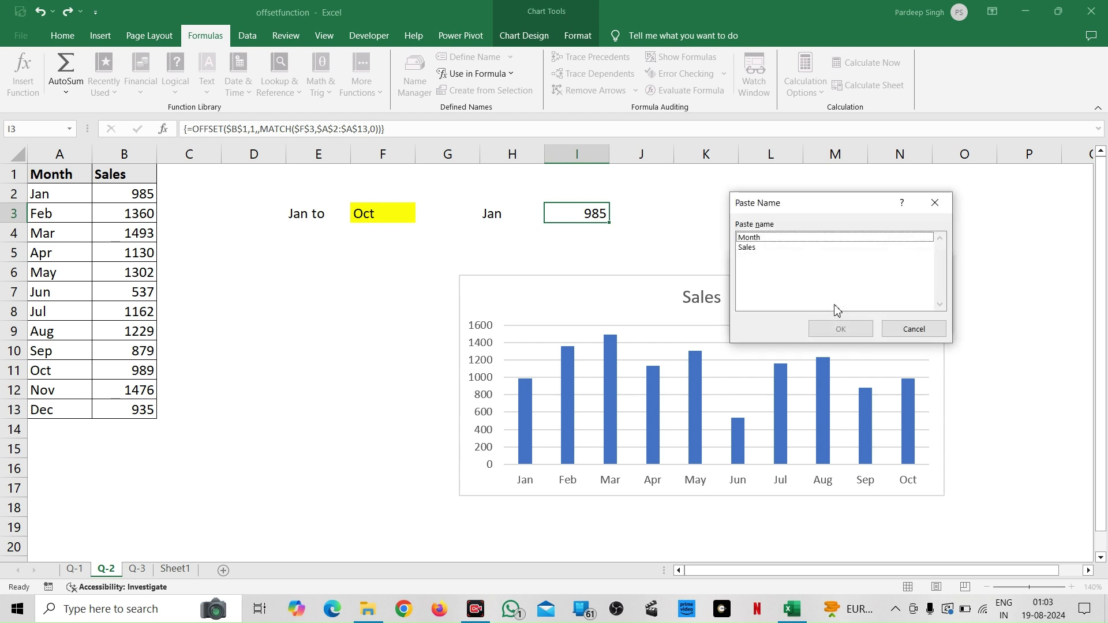
pyautogui.click(776, 239)
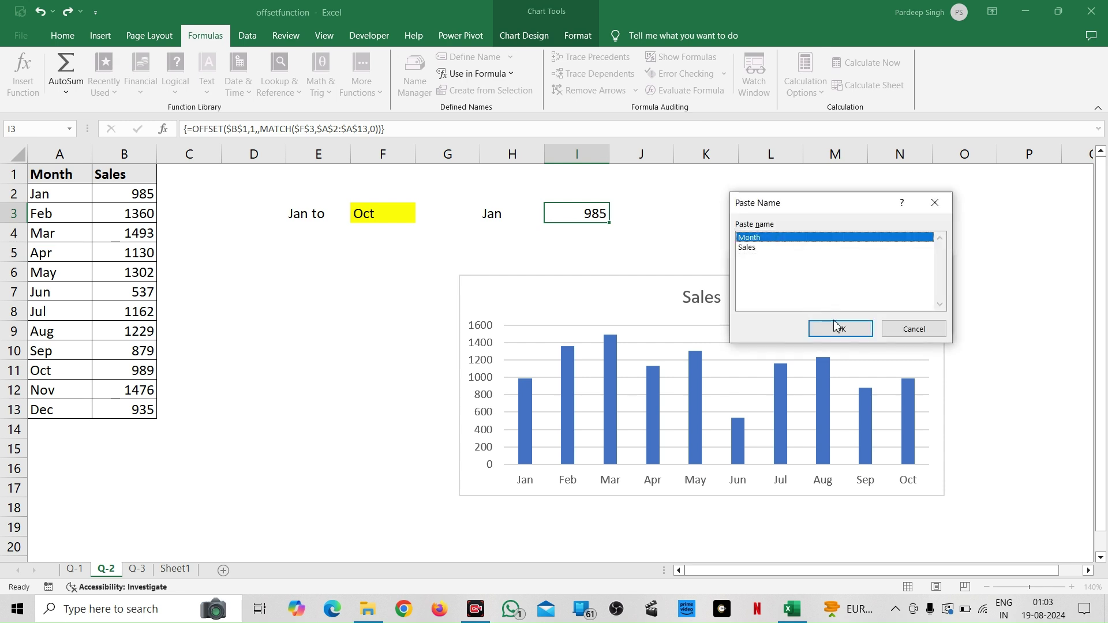
pyautogui.click(835, 328)
pyautogui.click(867, 319)
pyautogui.click(959, 397)
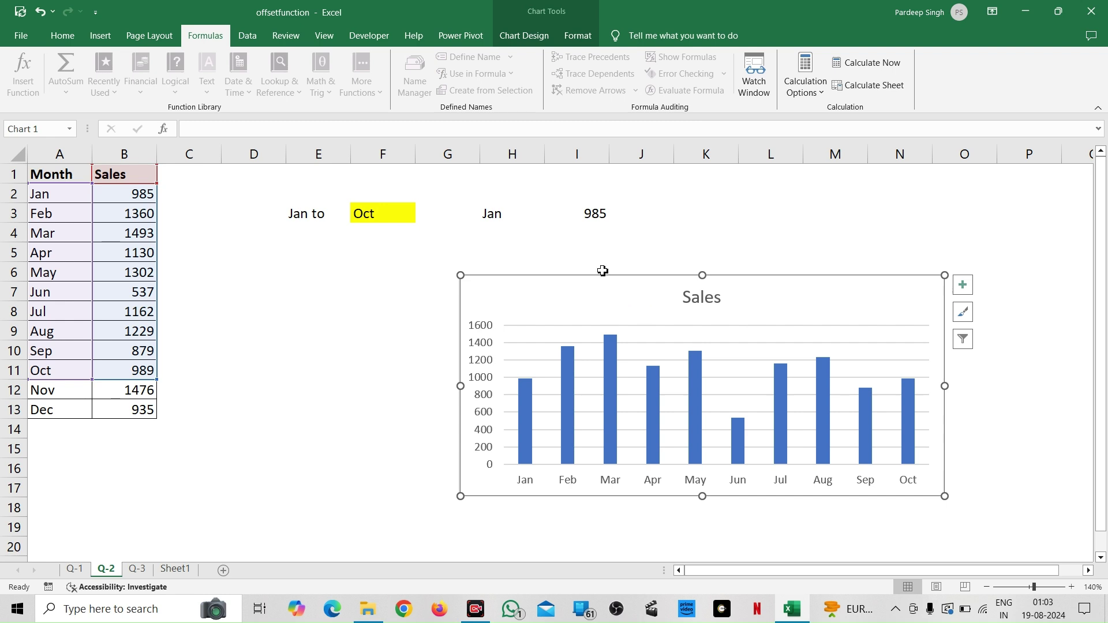
# Step: Apply the chart style with wide columns, value labels inside the bars and a grey gradient background, and deselect the chart
pyautogui.click(524, 36)
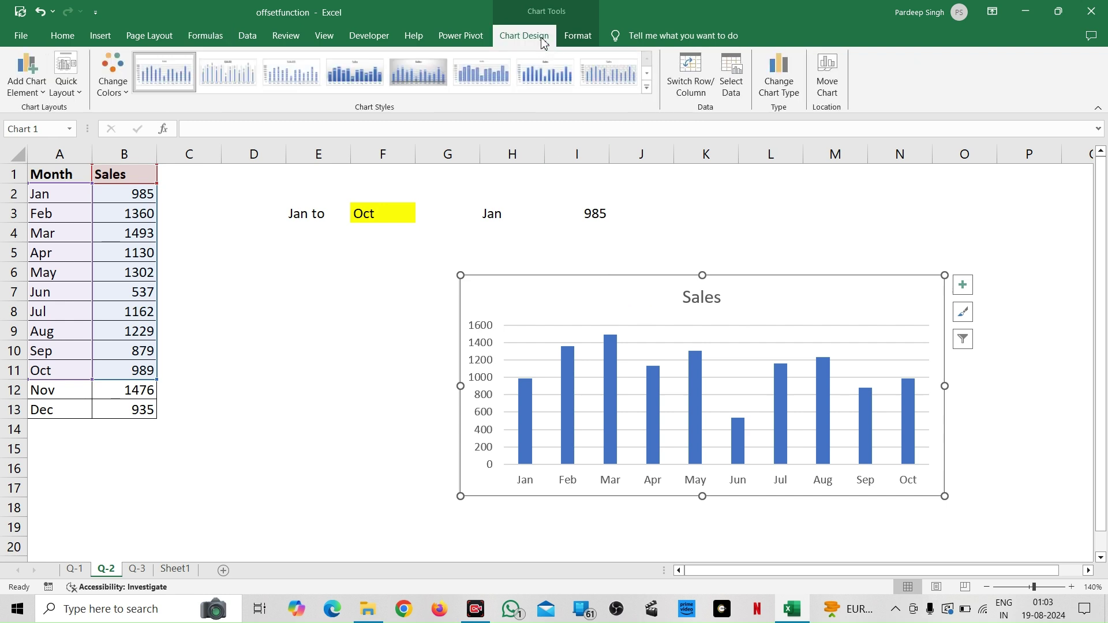
pyautogui.click(348, 80)
pyautogui.click(378, 74)
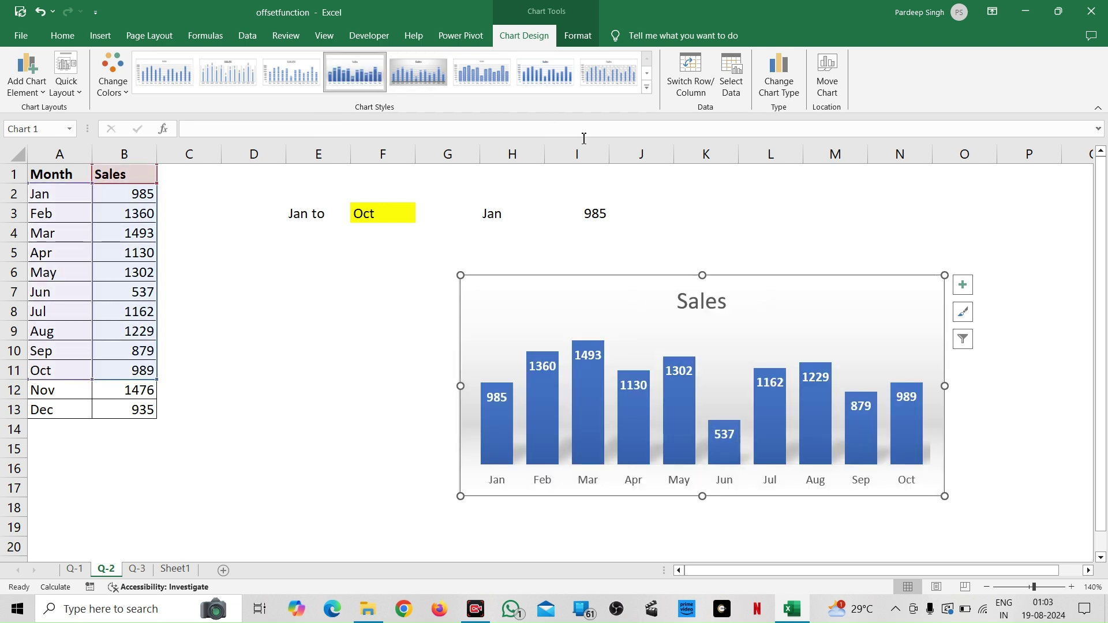
pyautogui.click(749, 237)
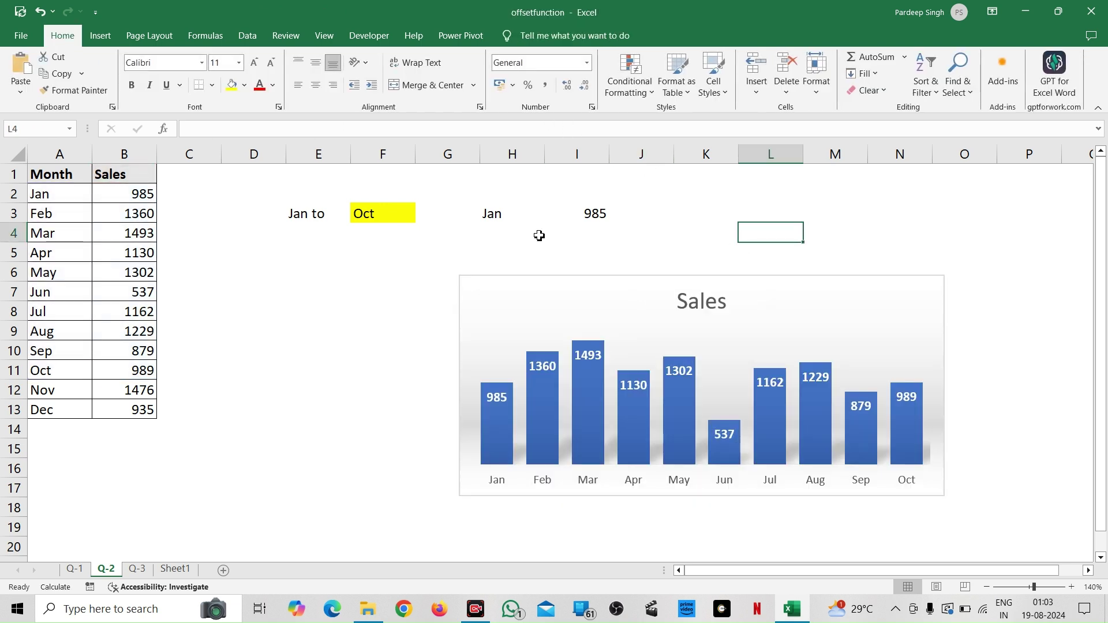
# Step: Test the dynamic chart by setting the end month in F3 first to Jul and finally to Dec
pyautogui.click(384, 213)
pyautogui.click(422, 216)
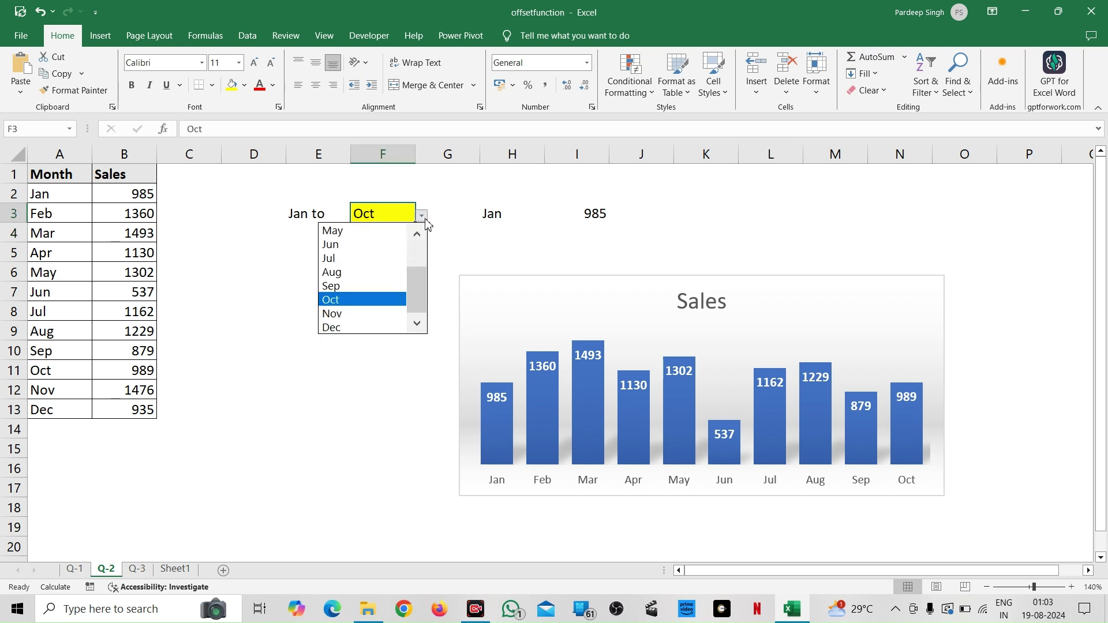
pyautogui.click(362, 259)
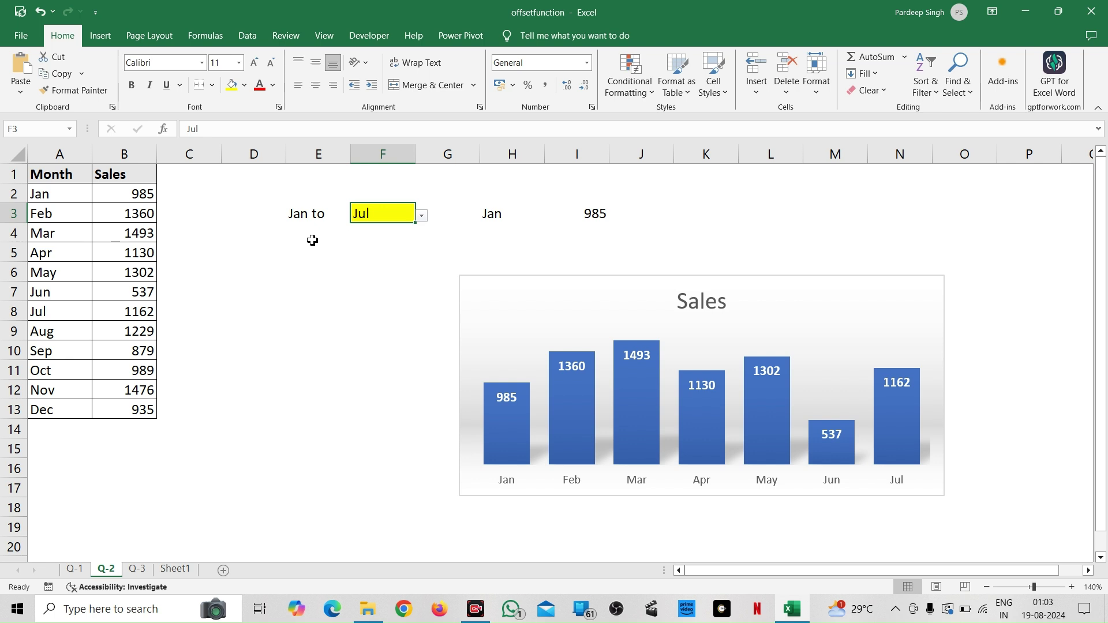
pyautogui.click(423, 219)
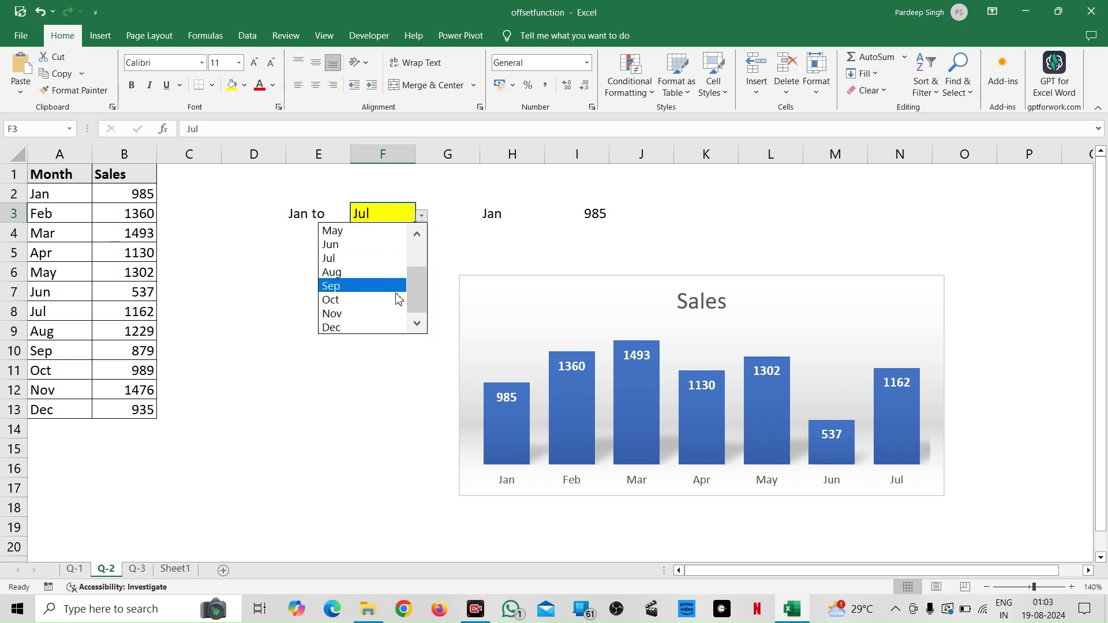
pyautogui.click(368, 328)
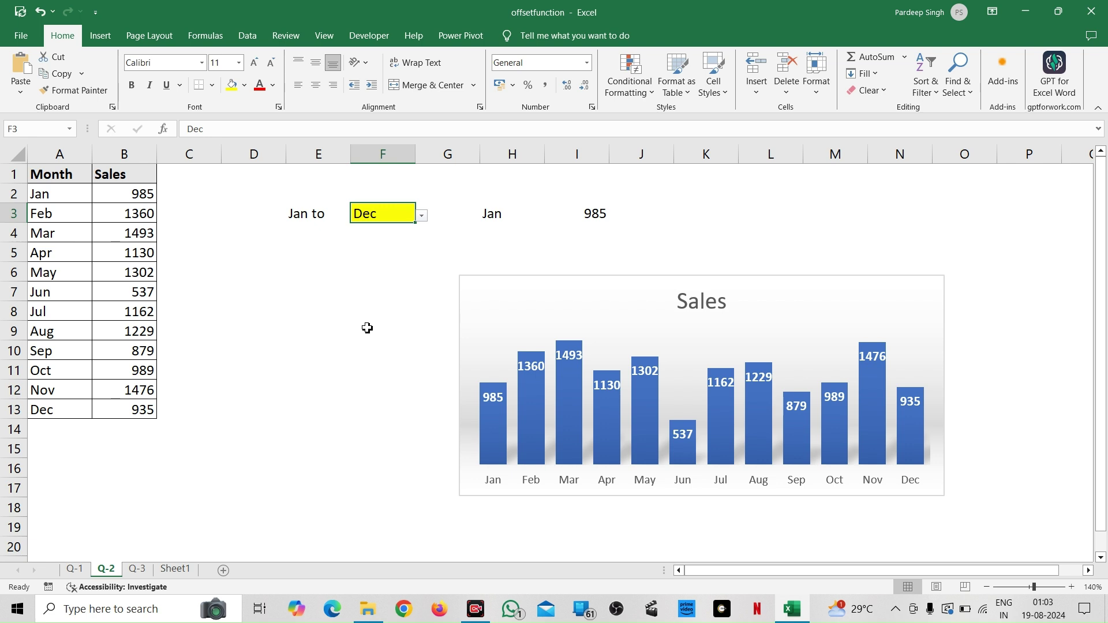
# Step: Enter the formula ="Jan to "&F3 in cell K2 to build the chart's title text from the end month
pyautogui.click(511, 252)
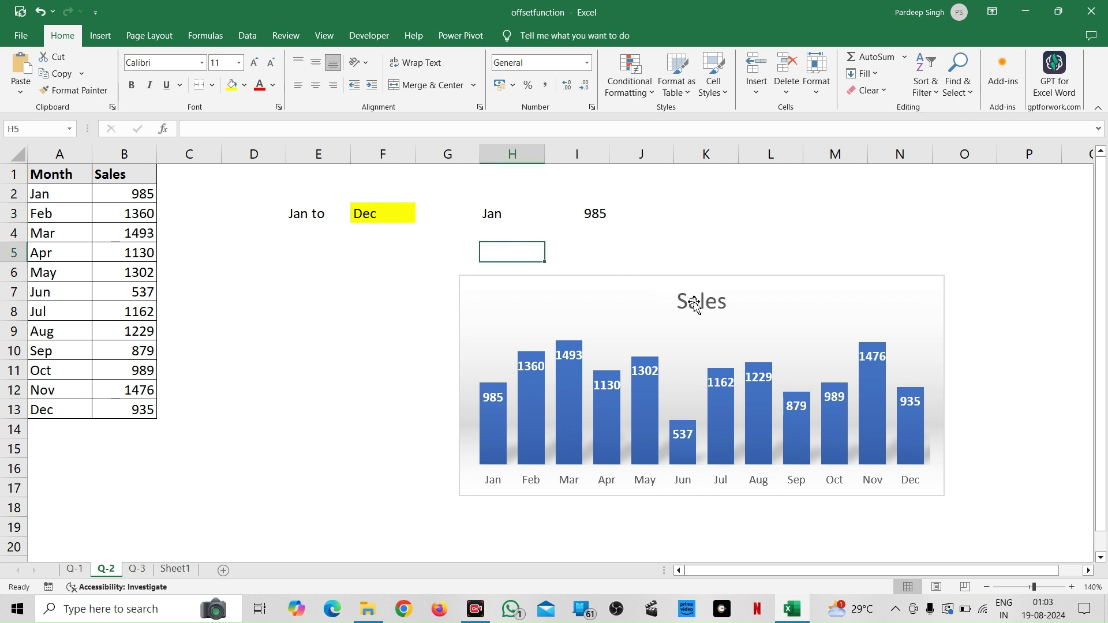
pyautogui.click(682, 201)
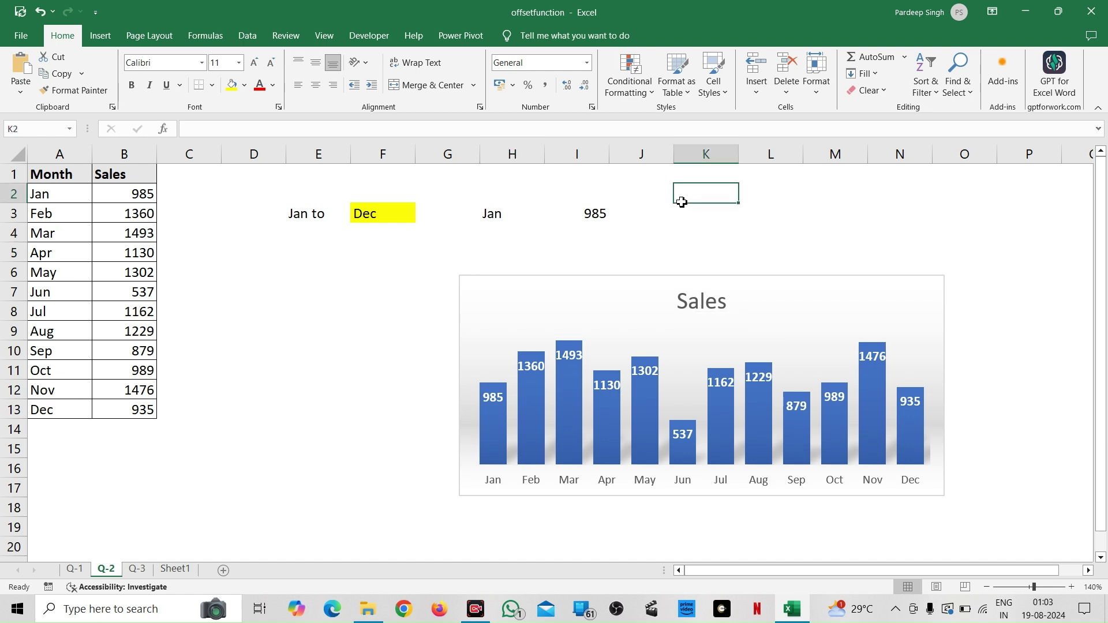
pyautogui.write('=')
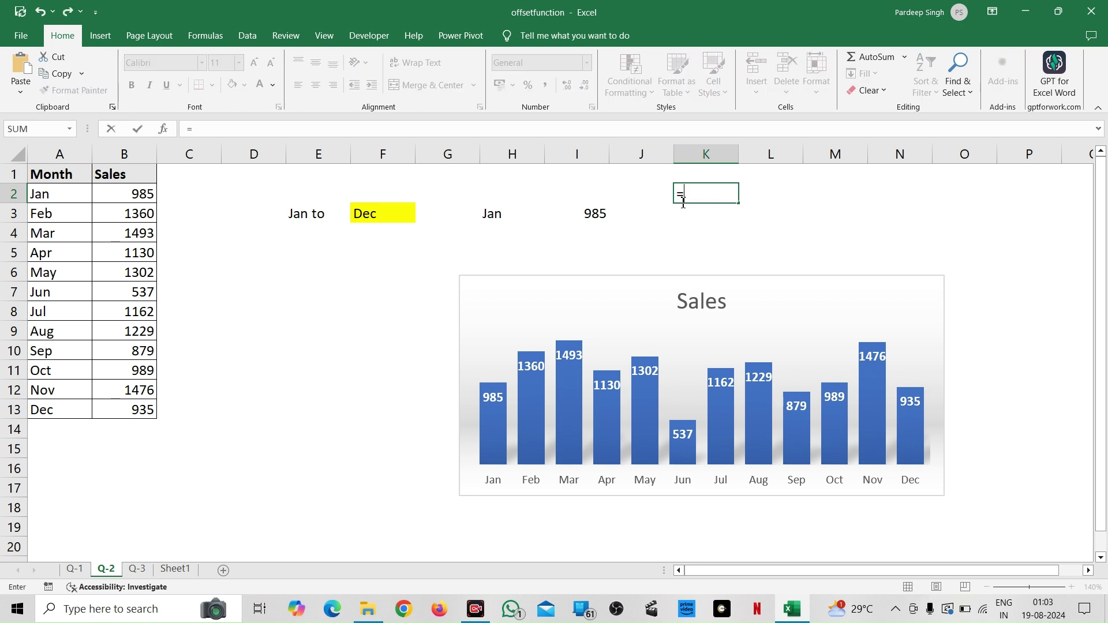
pyautogui.write('"')
pyautogui.write('Jan to "&')
pyautogui.click(367, 219)
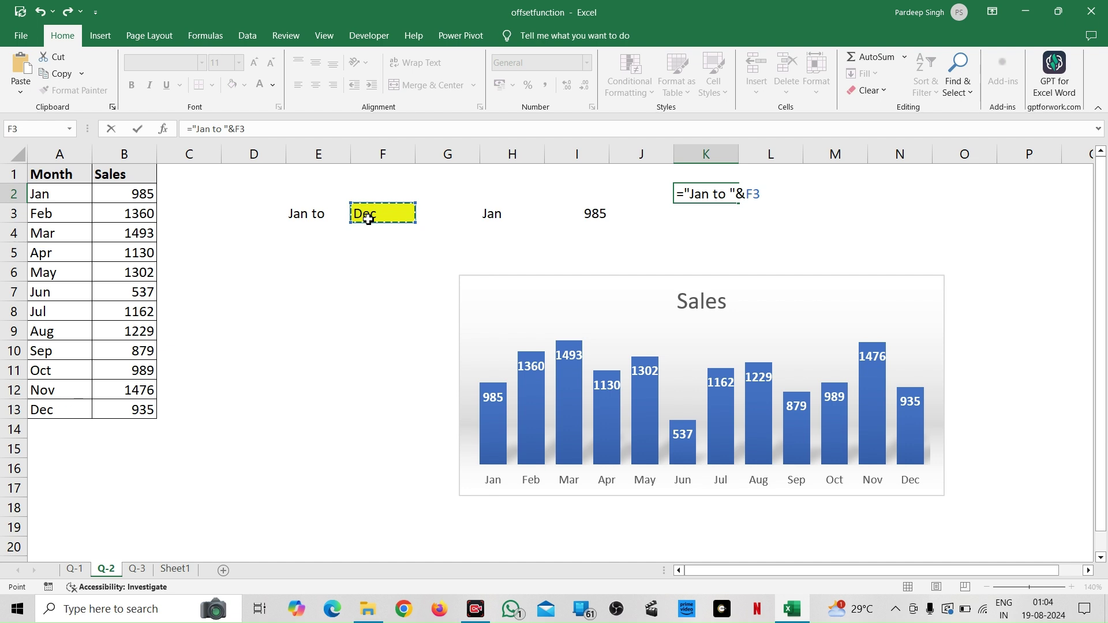
pyautogui.press('Return')
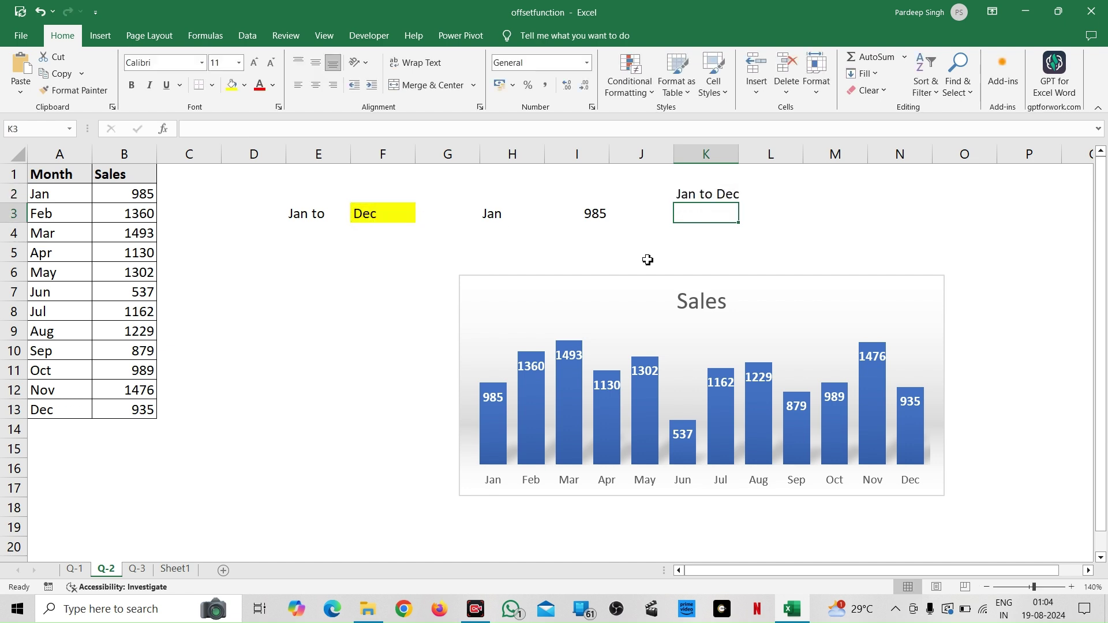
# Step: Link the Sales chart's title to cell K2 with ='Q-2'!$K$2, and deselect the chart
pyautogui.click(686, 298)
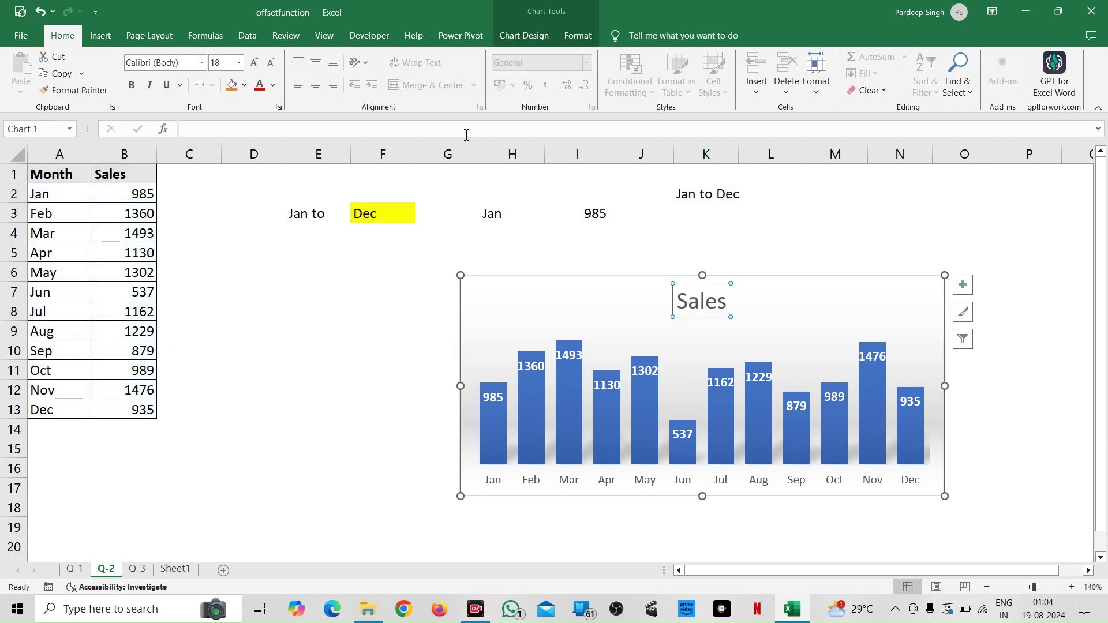
pyautogui.click(424, 122)
pyautogui.write('=')
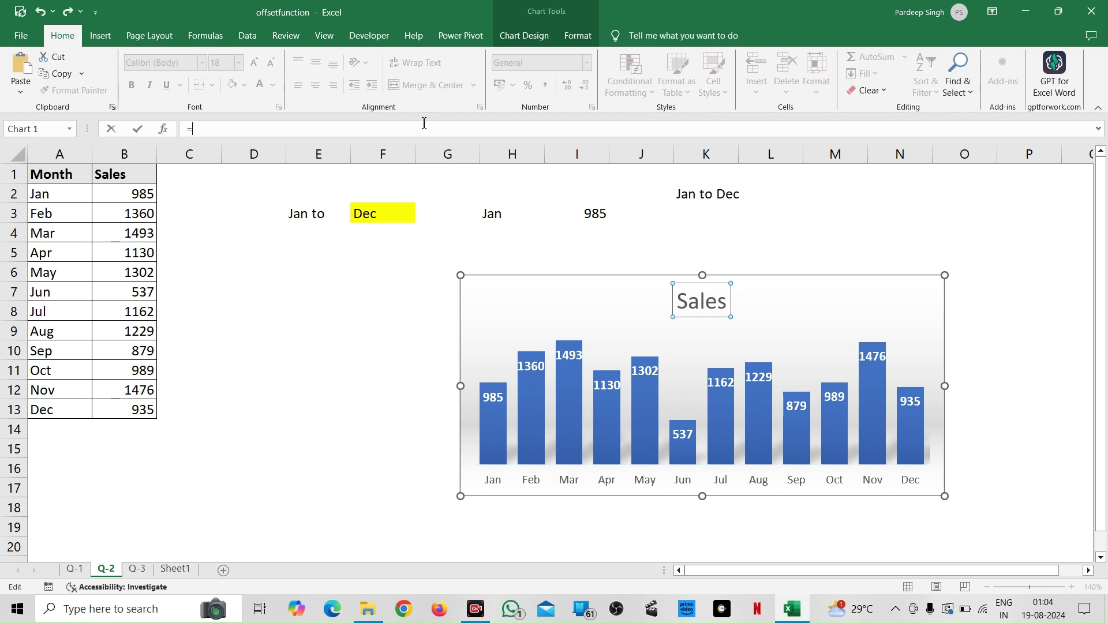
pyautogui.click(701, 195)
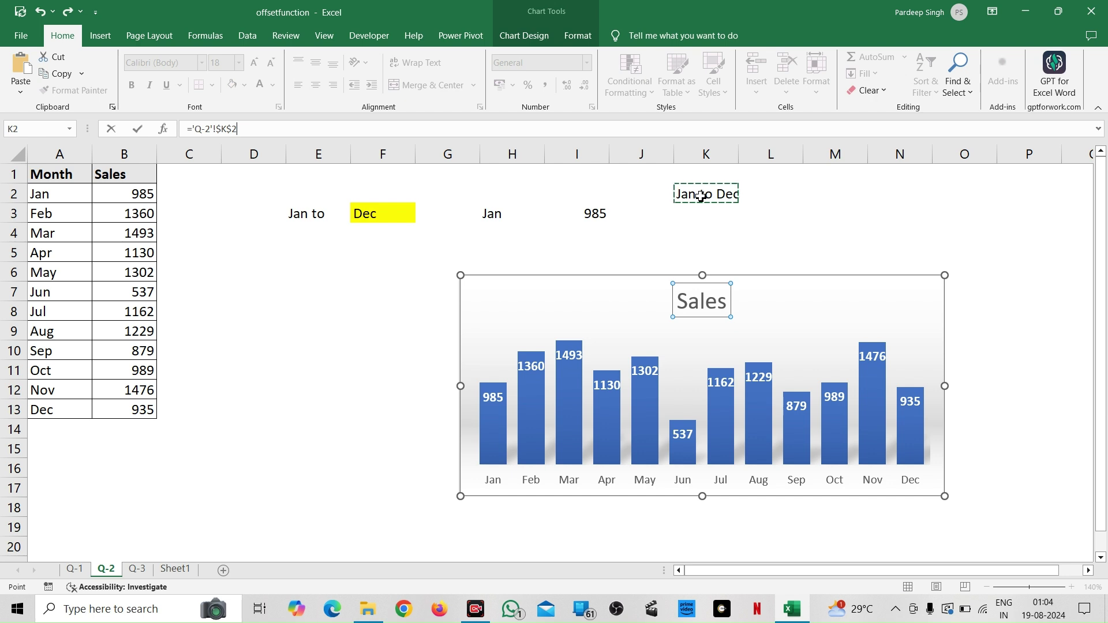
pyautogui.press('Return')
pyautogui.click(358, 257)
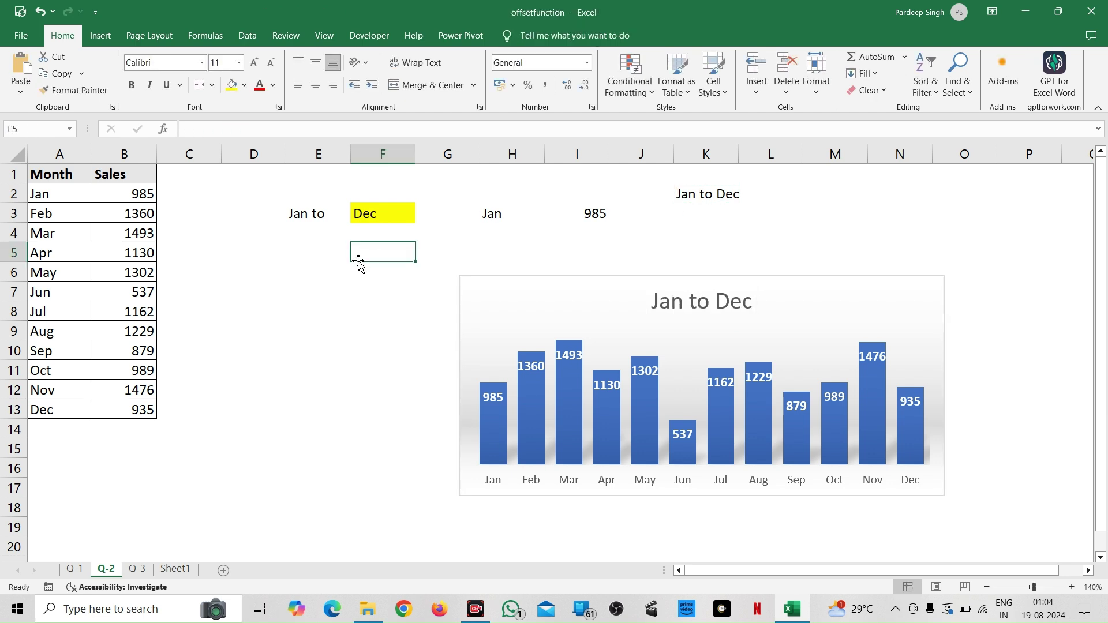
# Step: Test the linked title and the chart by setting the end month in F3 to May
pyautogui.click(315, 316)
pyautogui.click(392, 211)
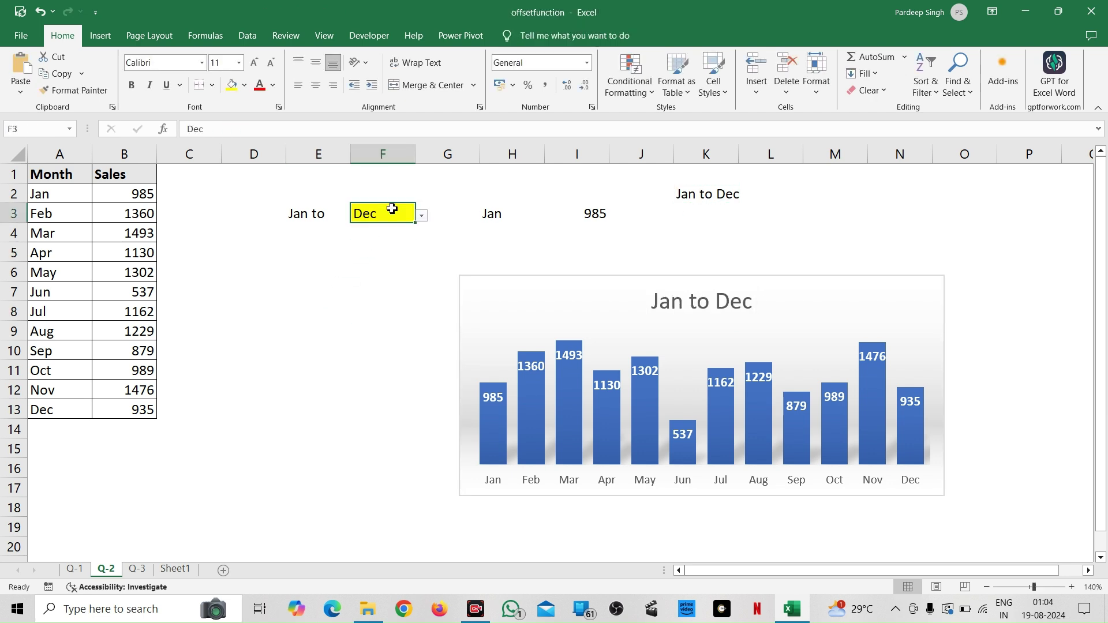
pyautogui.click(420, 216)
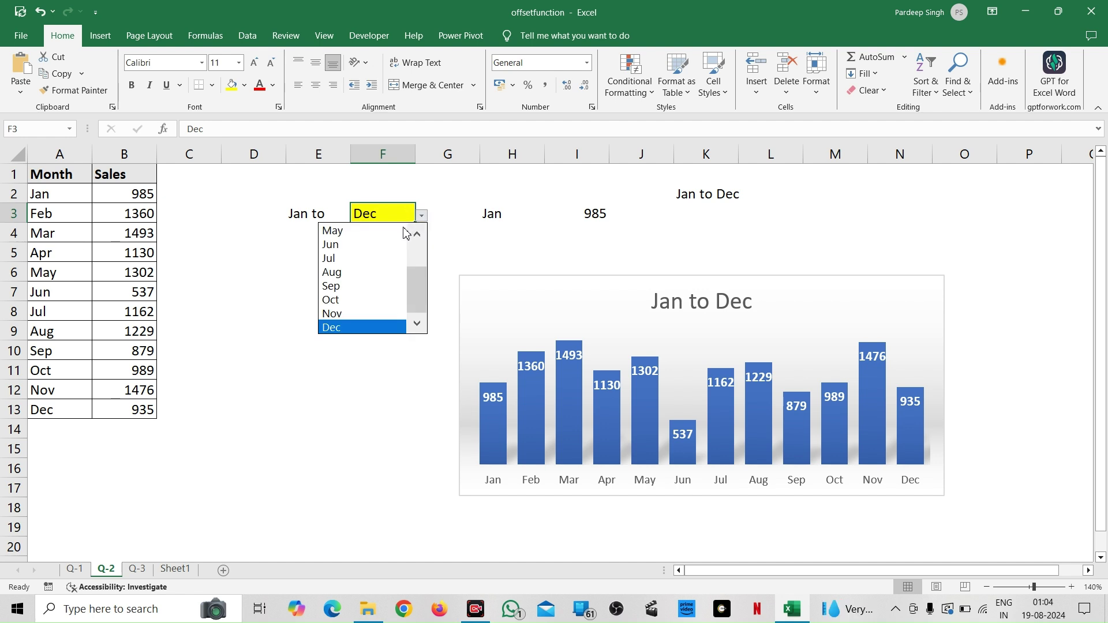
pyautogui.click(369, 231)
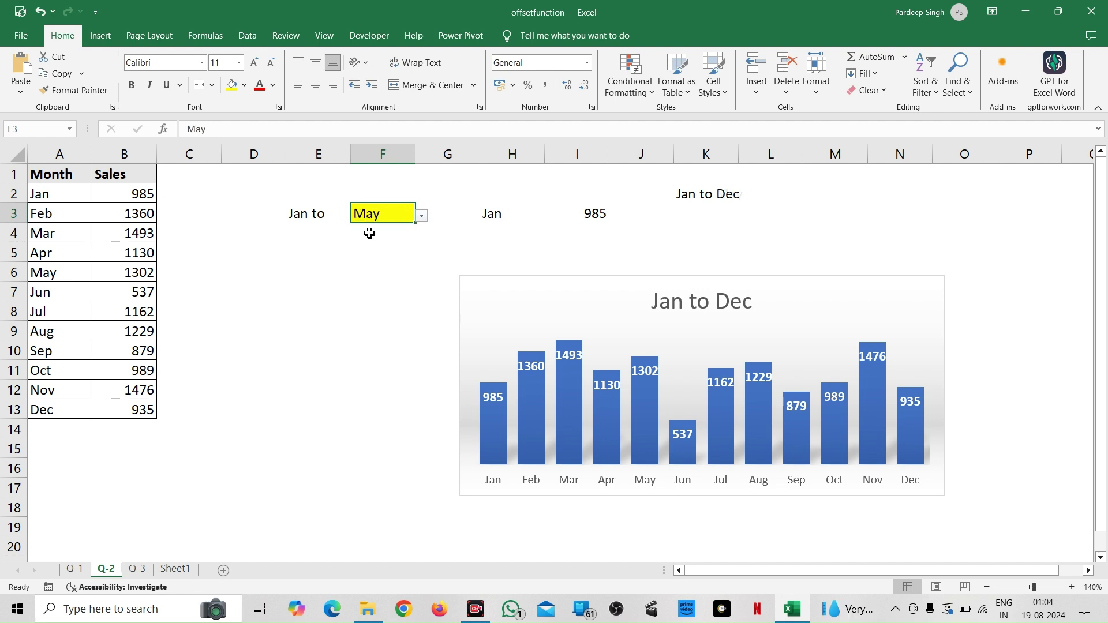
pyautogui.click(311, 353)
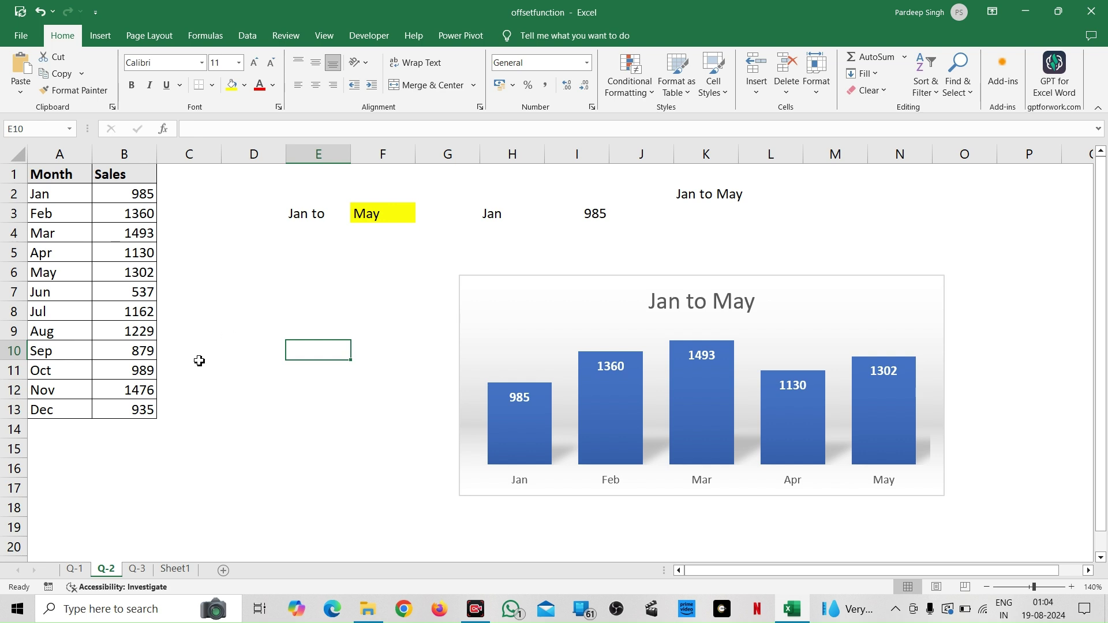
# Step: Go to the Q-3 sheet and look over the table of monthly figures per employee
pyautogui.click(137, 569)
pyautogui.click(359, 440)
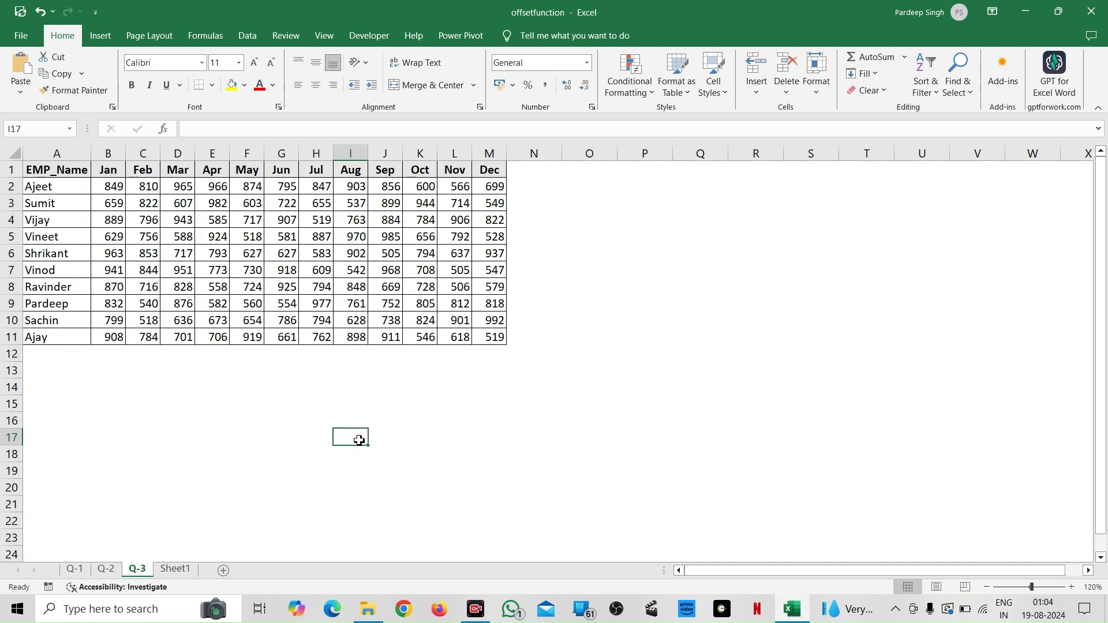
pyautogui.click(504, 377)
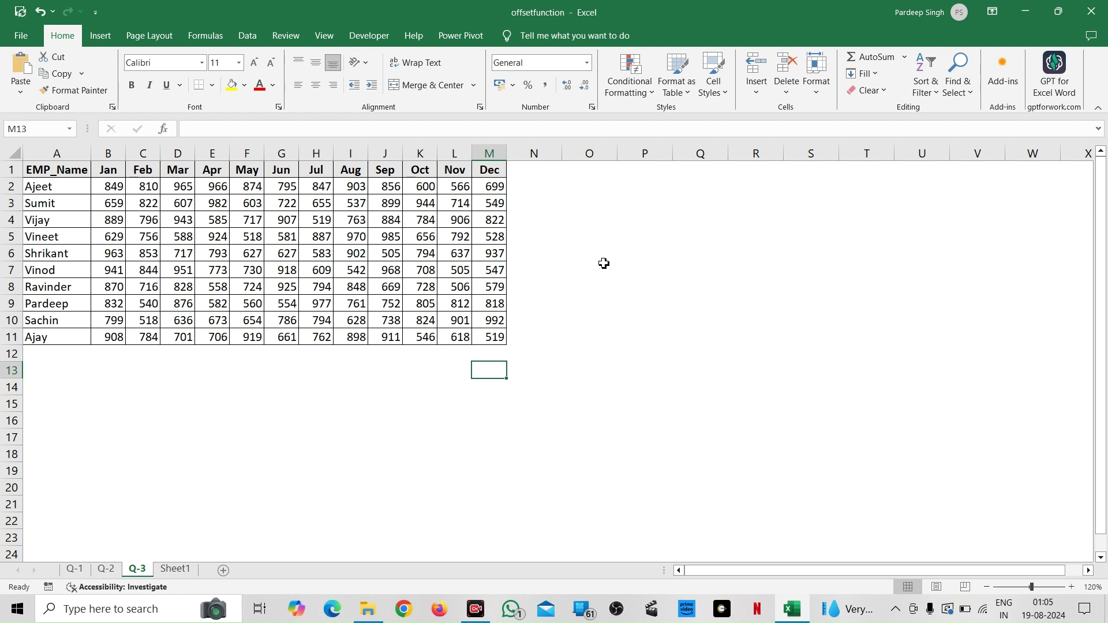
pyautogui.click(614, 301)
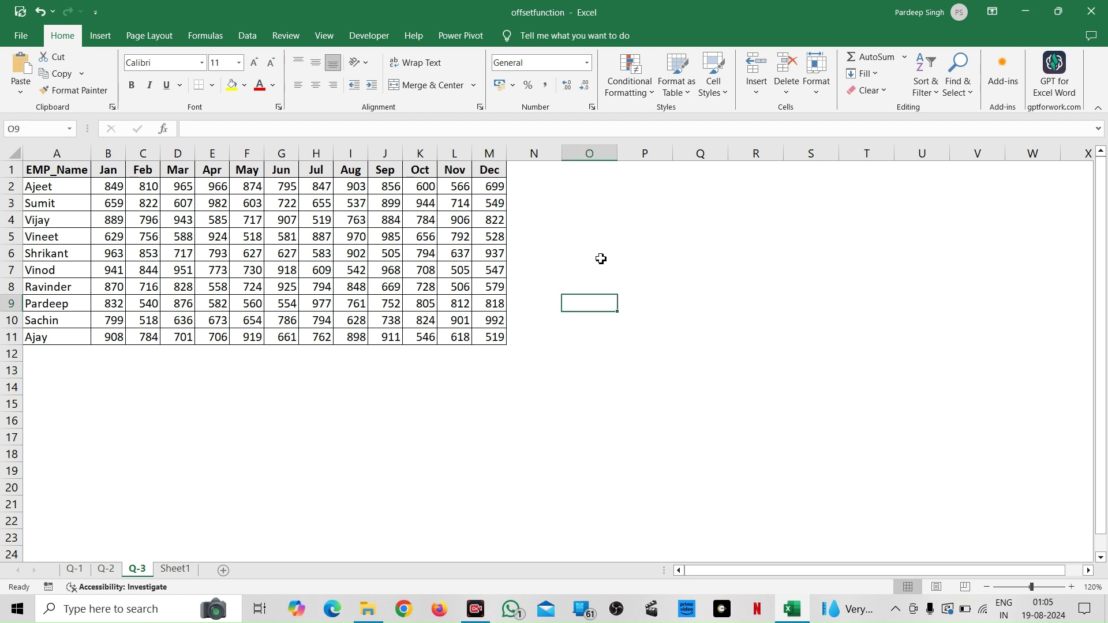
pyautogui.click(69, 220)
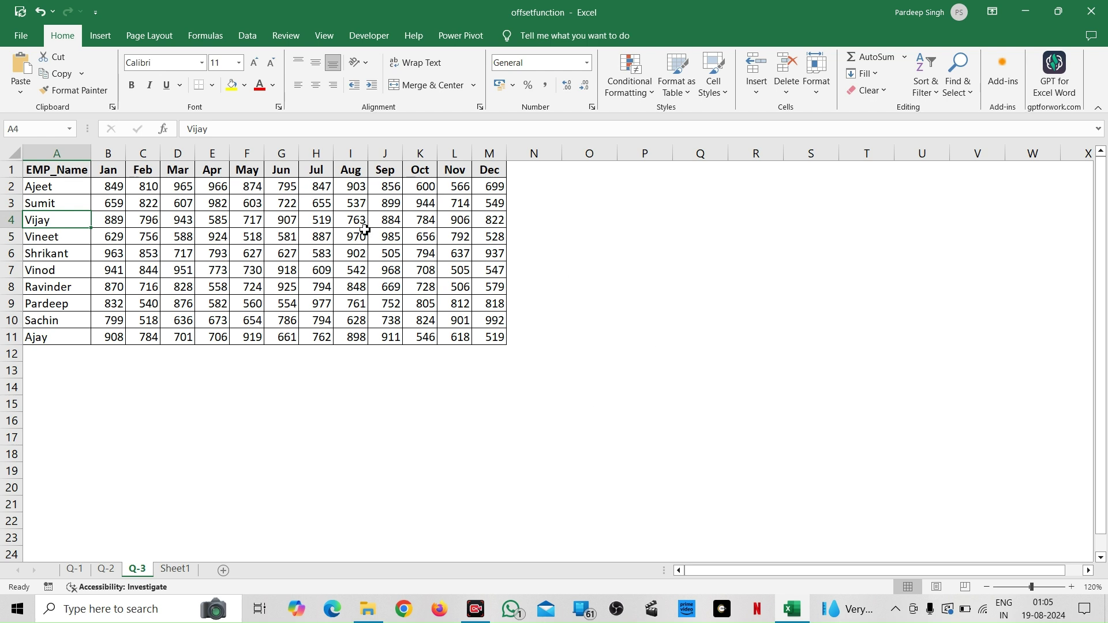
# Step: Insert a 2-D clustered column chart from the whole employee table, A1:M11
pyautogui.click(91, 174)
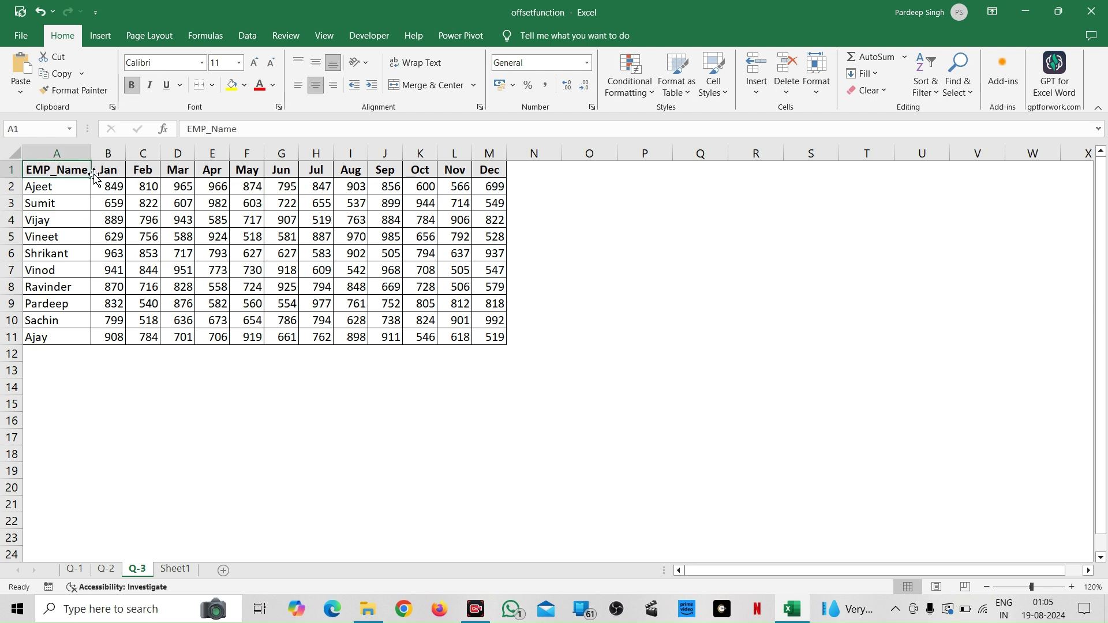
pyautogui.hotkey('ctrl', 'shift', 'Right')
pyautogui.hotkey('ctrl', 'shift', 'Down')
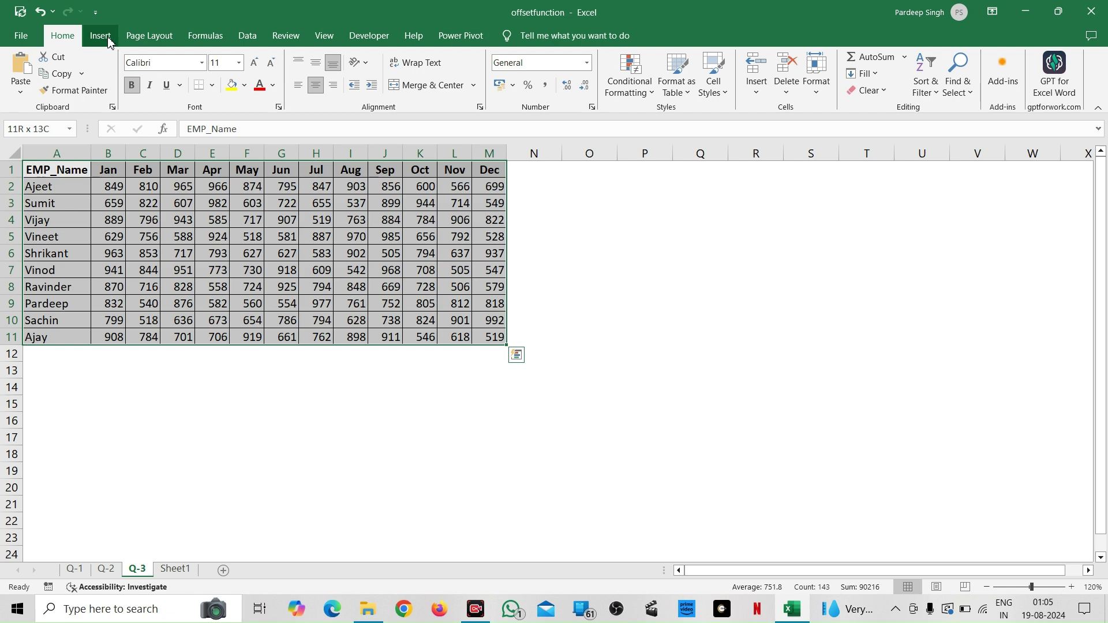
pyautogui.click(100, 36)
pyautogui.click(445, 62)
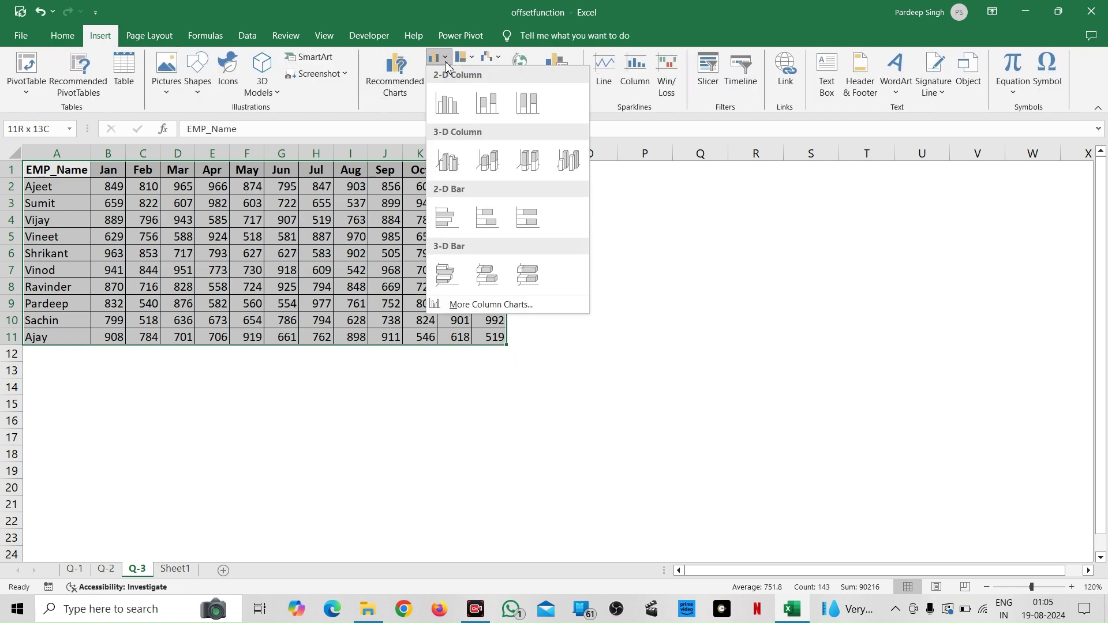
pyautogui.click(448, 104)
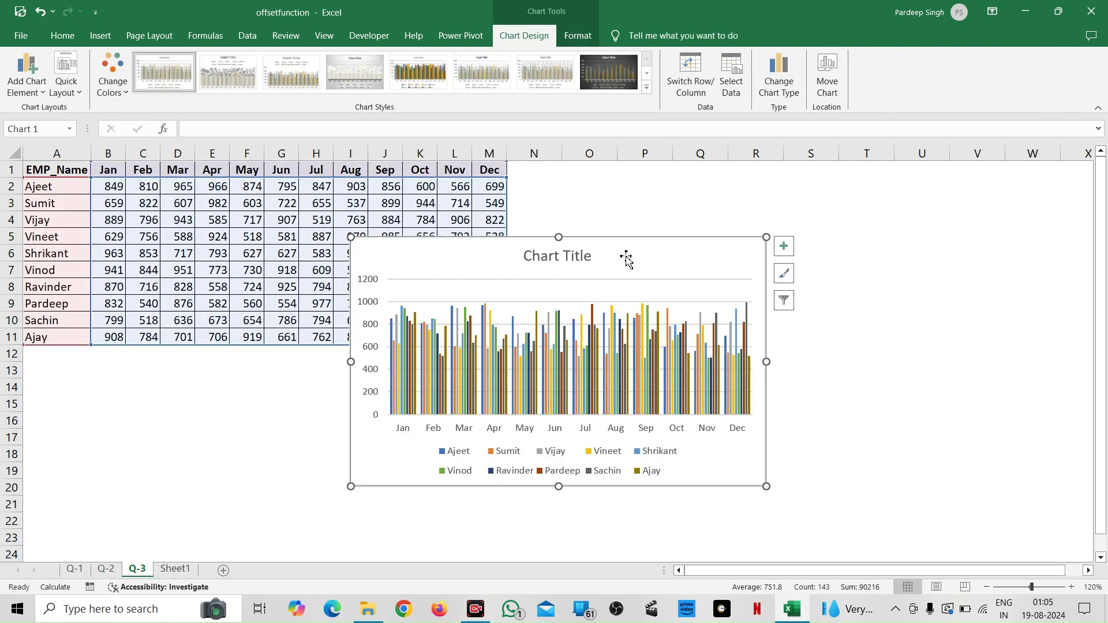
# Step: Move the all-employee column chart beside the table and widen it for inspection, and delete it
pyautogui.moveTo(631, 252); pyautogui.dragTo(807, 238)
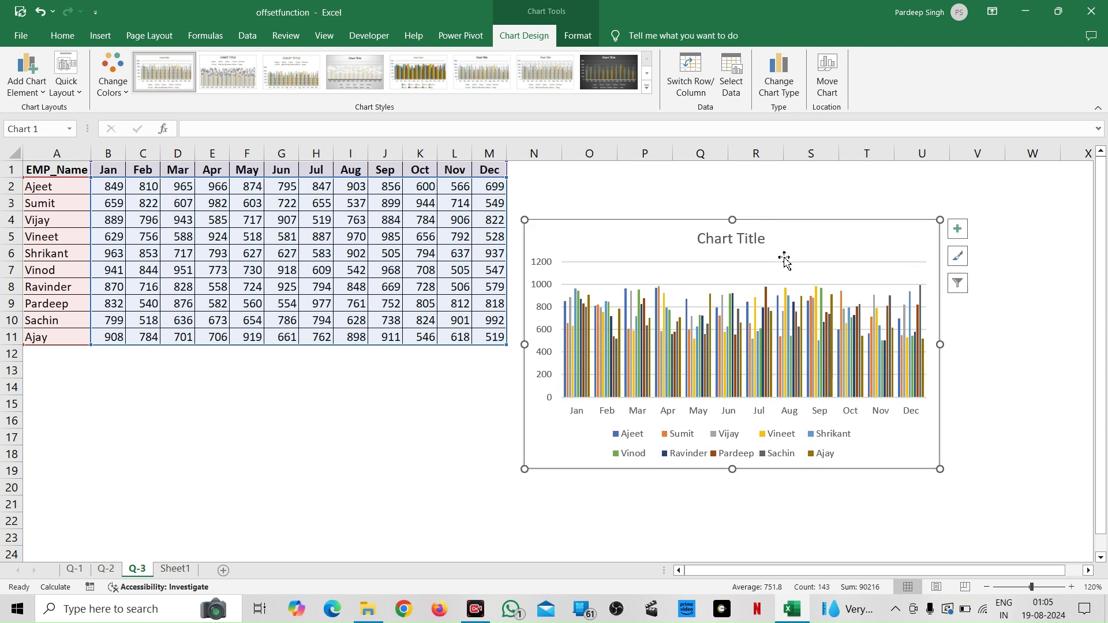
pyautogui.moveTo(525, 347); pyautogui.dragTo(443, 346)
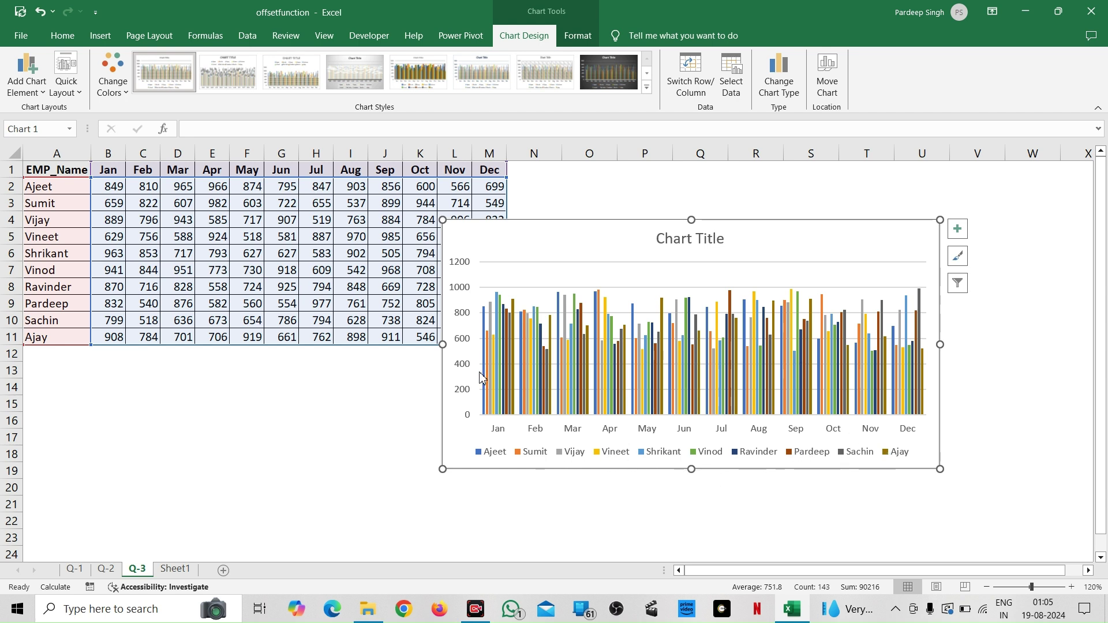
pyautogui.moveTo(787, 235); pyautogui.dragTo(853, 250)
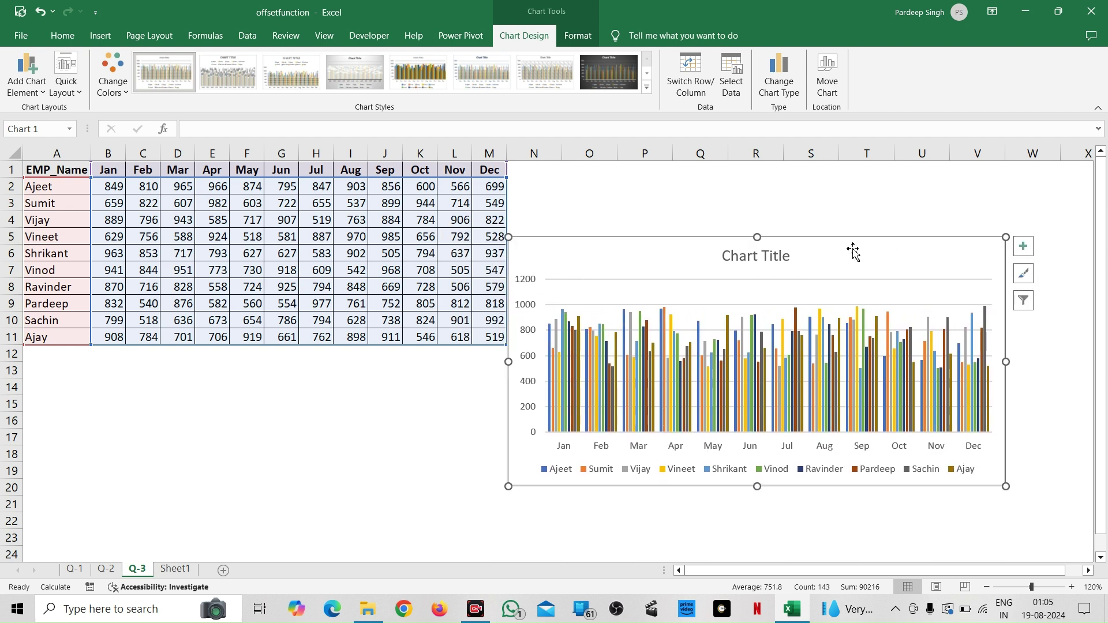
pyautogui.moveTo(894, 252); pyautogui.dragTo(879, 254)
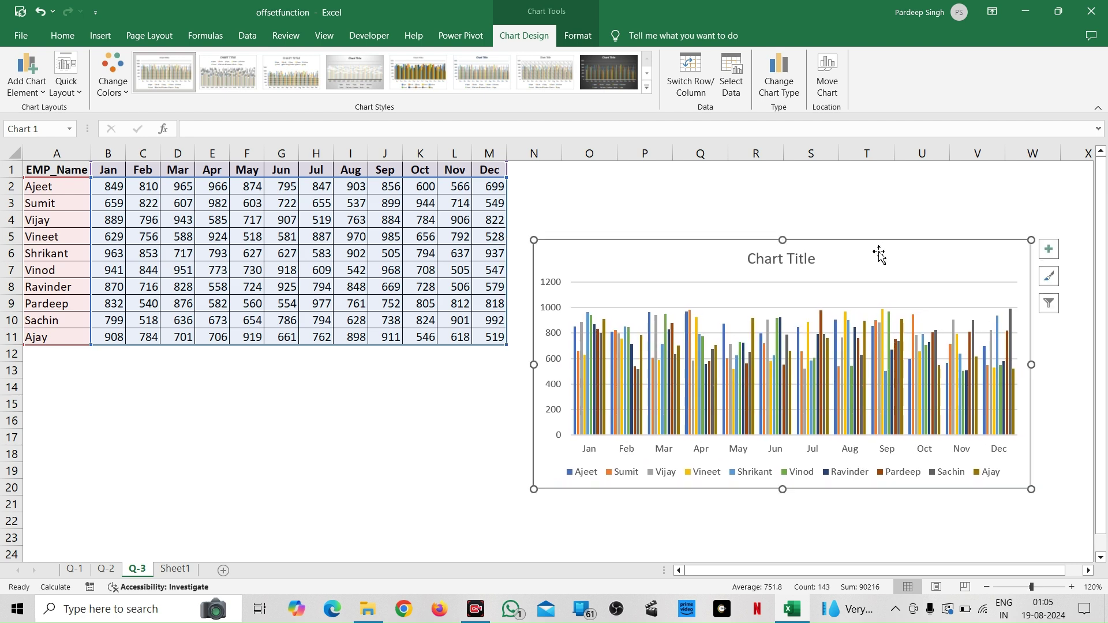
pyautogui.press('Delete')
pyautogui.click(570, 275)
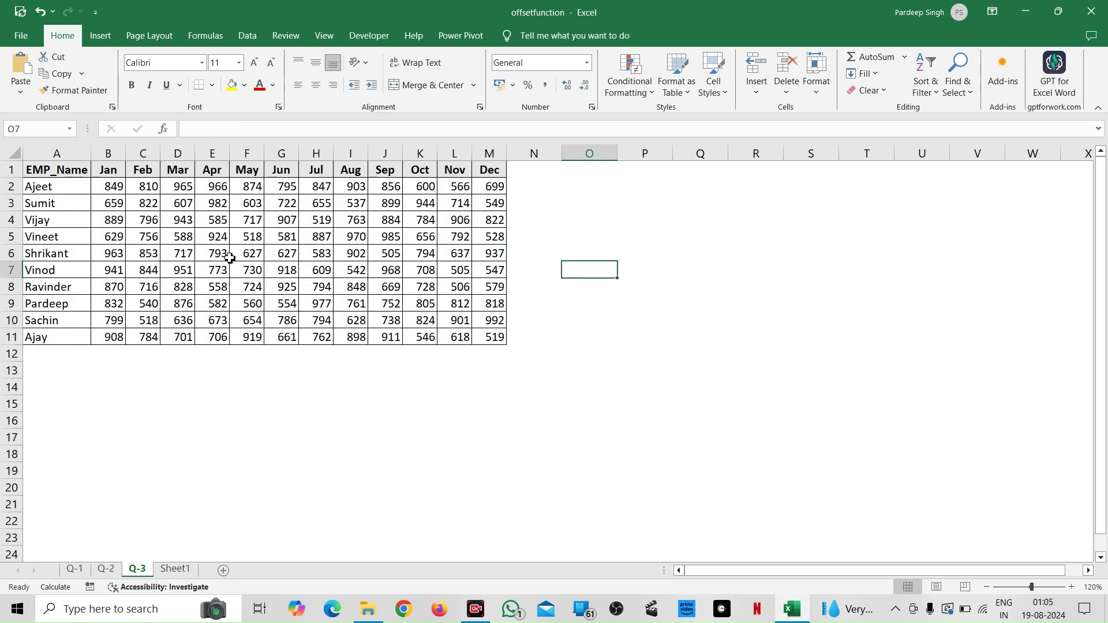
# Step: Copy the header row A1:M1 to row 15, starting at A15, and clear the copy marker
pyautogui.click(68, 175)
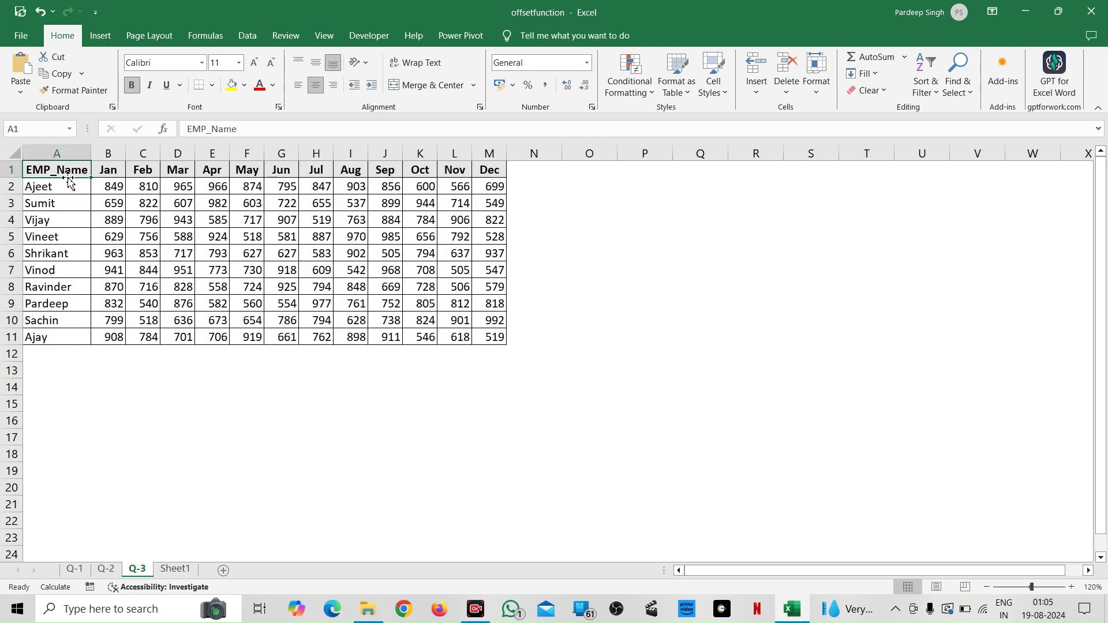
pyautogui.hotkey('ctrl', 'shift', 'Right')
pyautogui.hotkey('ctrl', 'c')
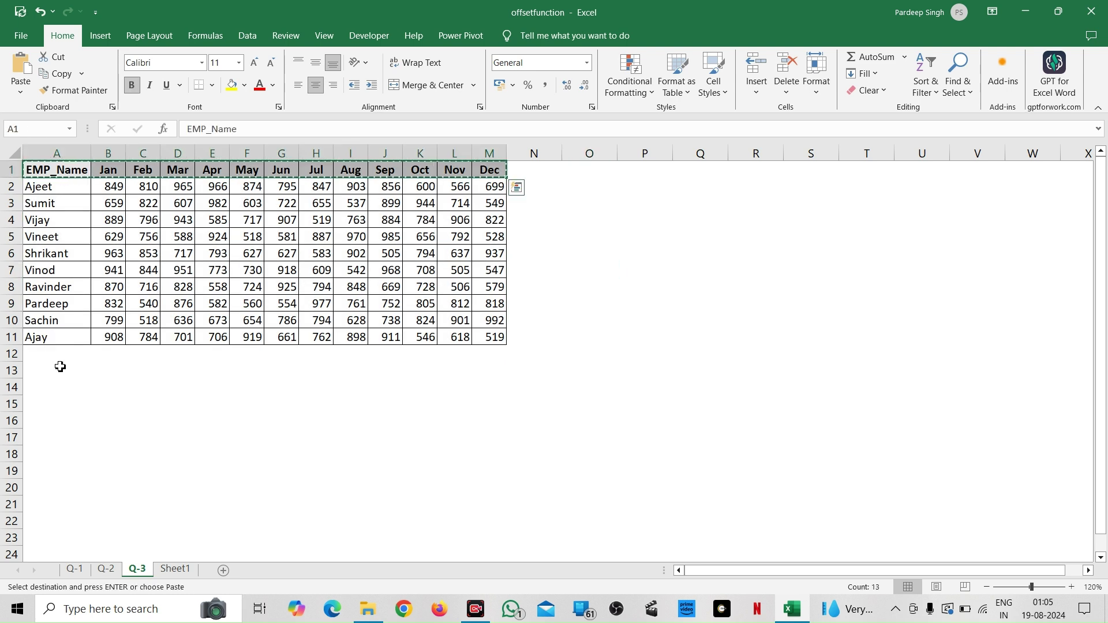
pyautogui.click(49, 407)
pyautogui.hotkey('ctrl', 'v')
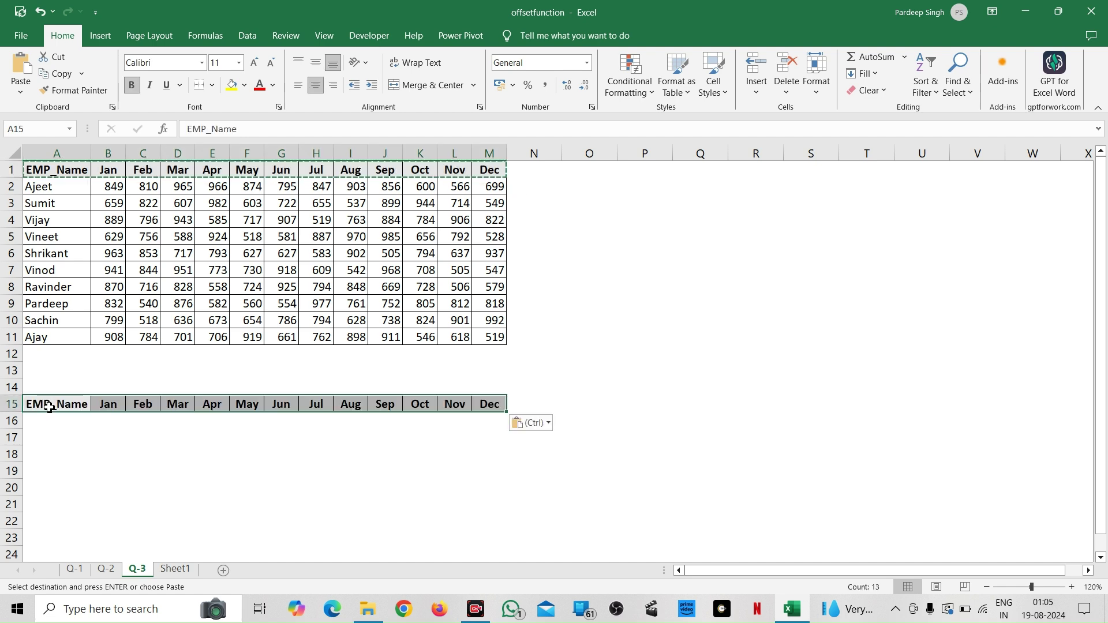
pyautogui.press('Escape')
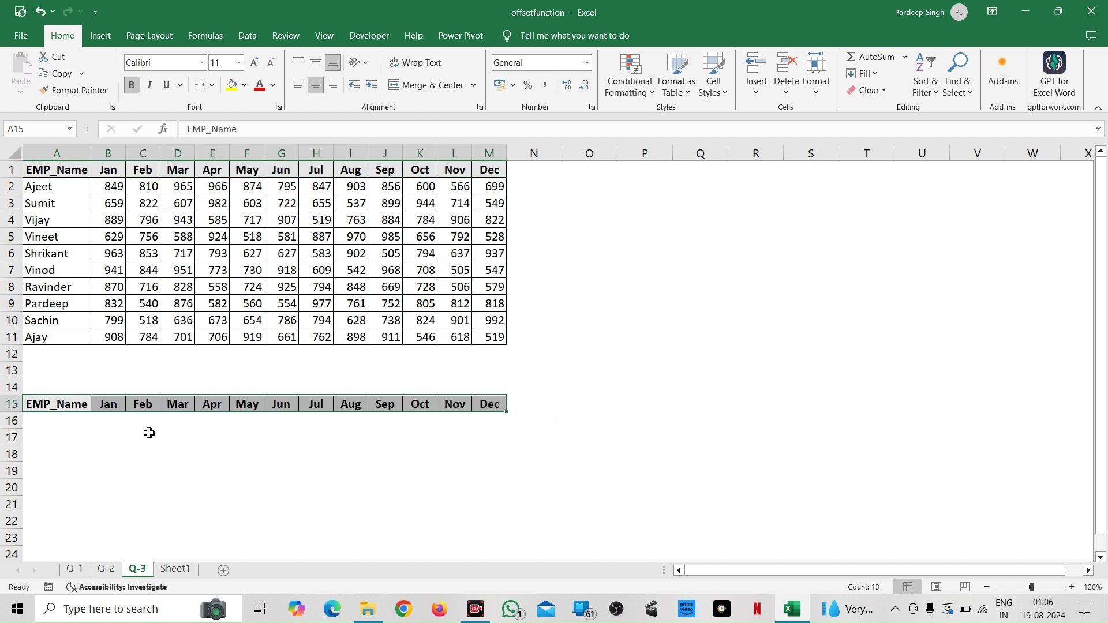
# Step: Insert a combo box form control on the empty area beside the employee table, around cells U4:V4
pyautogui.click(73, 427)
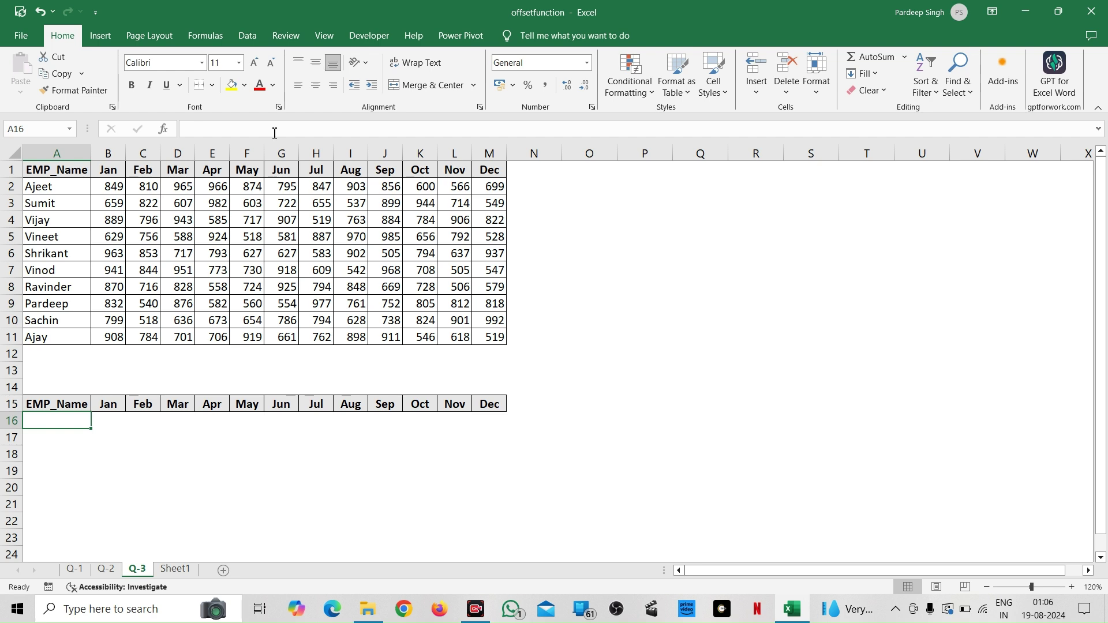
pyautogui.click(369, 36)
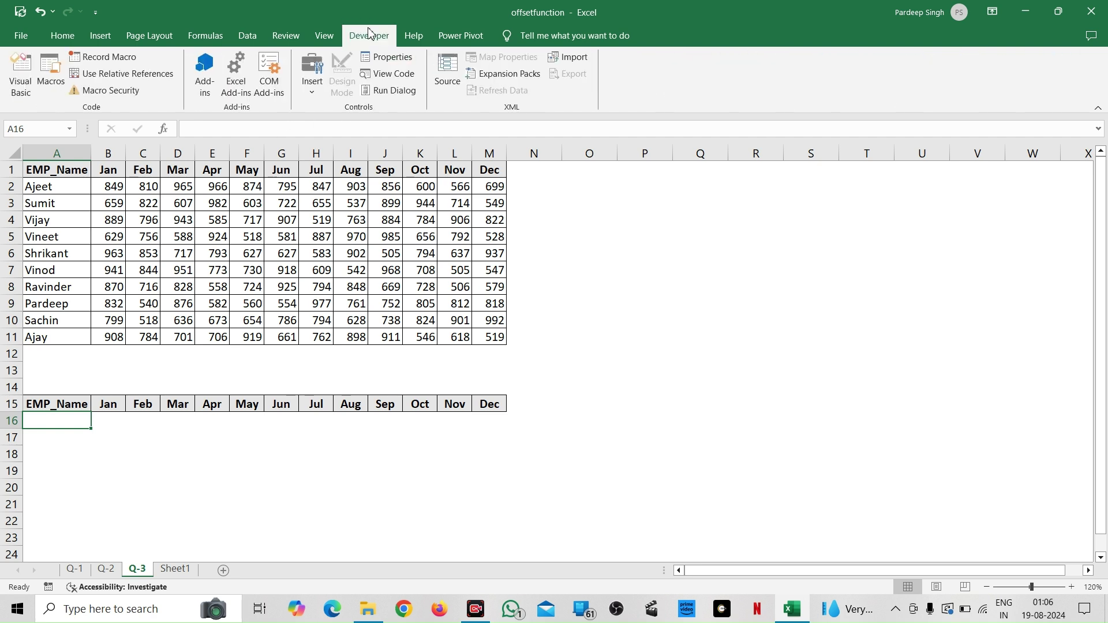
pyautogui.click(313, 78)
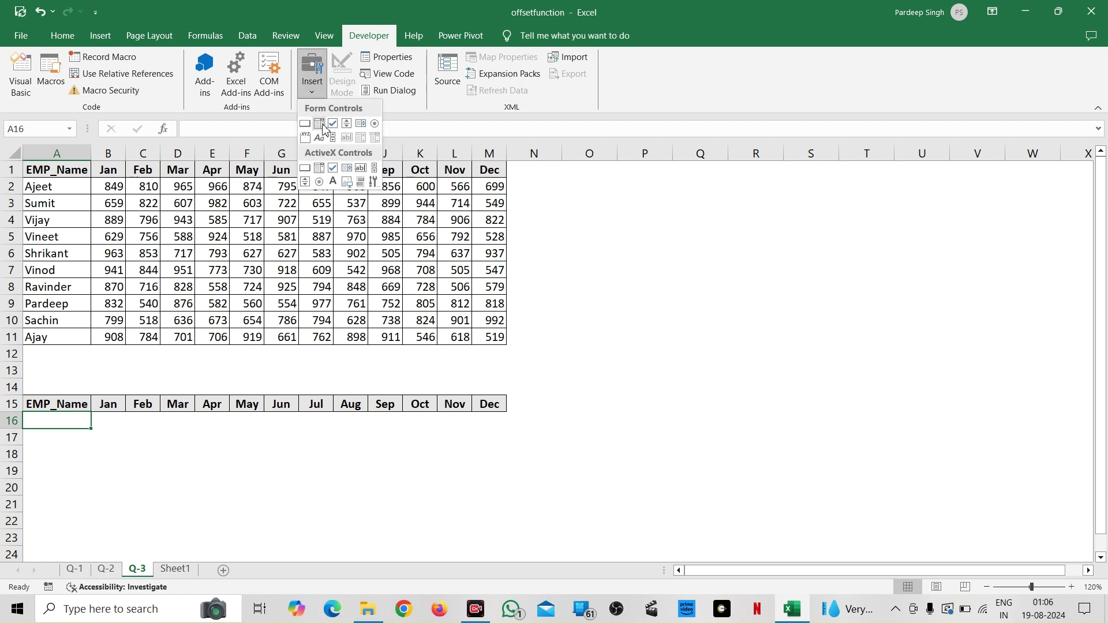
pyautogui.click(319, 124)
pyautogui.moveTo(911, 213); pyautogui.dragTo(1013, 231)
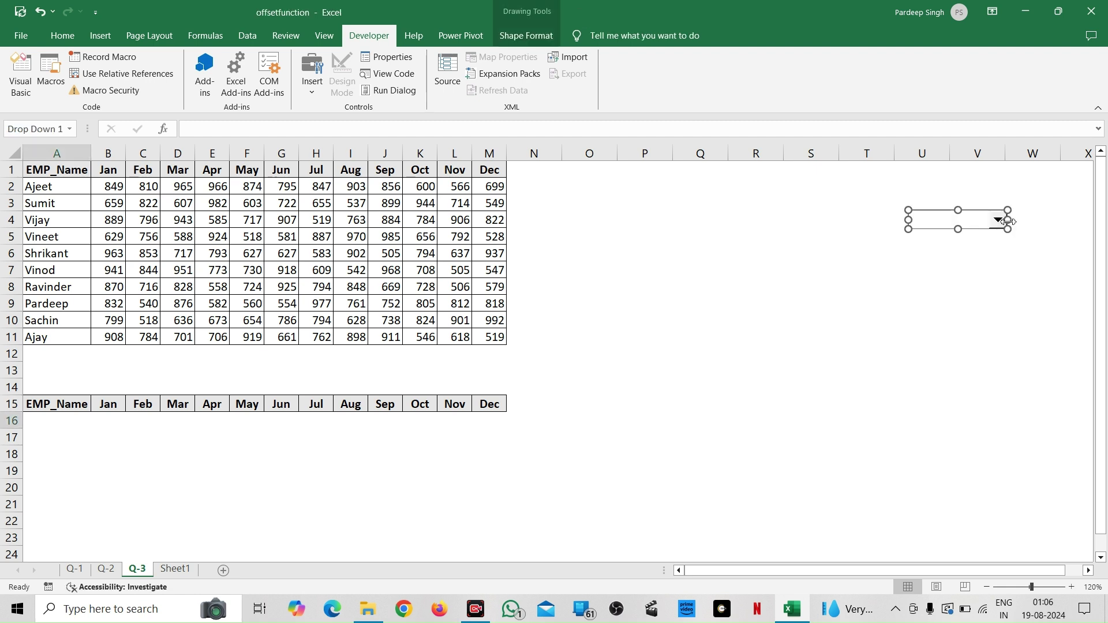
# Step: Set the combo box's input range to $A$2:$A$11 and its cell link to $A$13, and deselect the control
pyautogui.rightClick(931, 220)
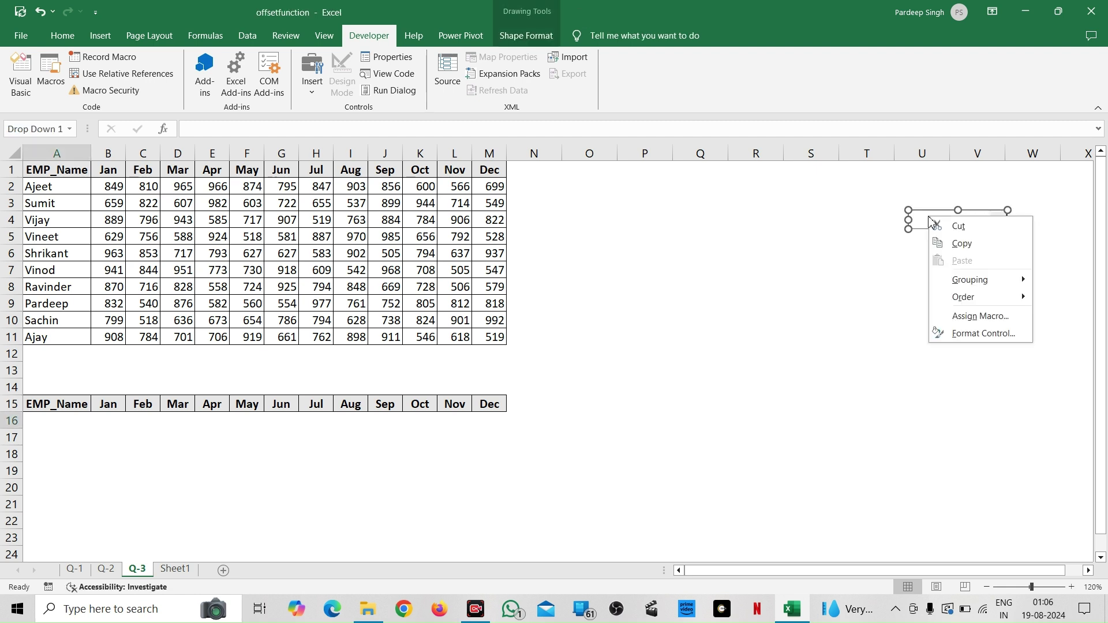
pyautogui.click(973, 335)
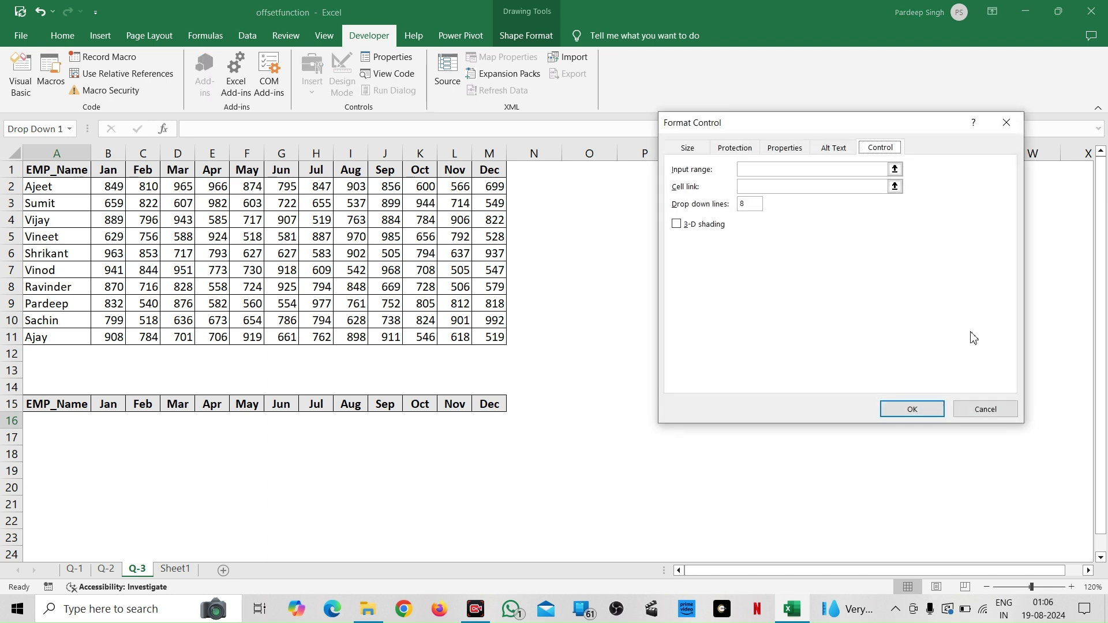
pyautogui.click(758, 171)
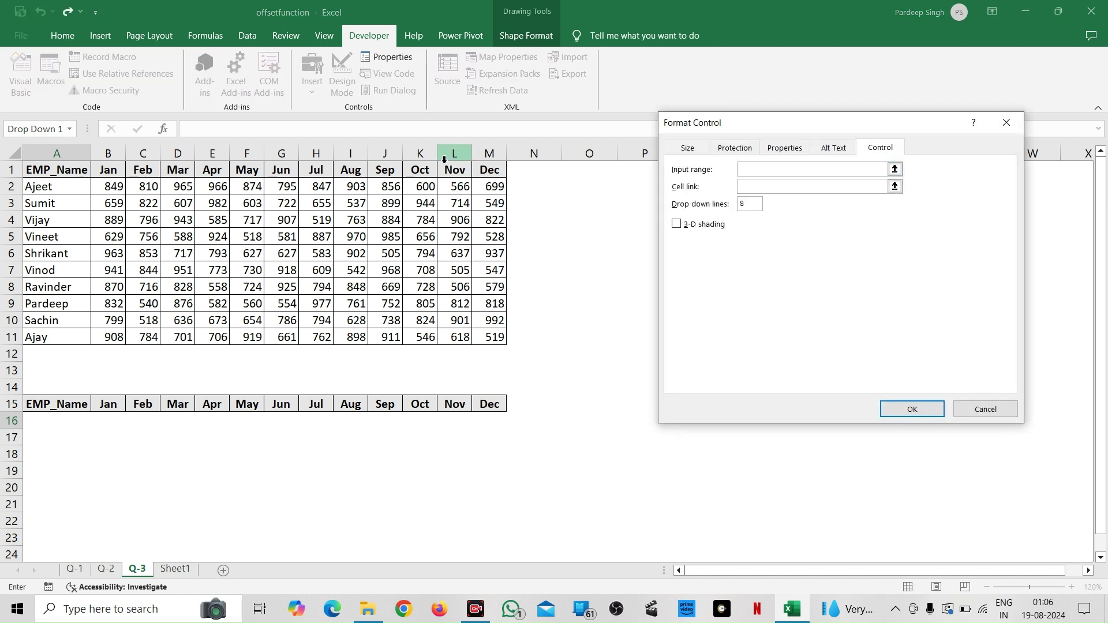
pyautogui.click(59, 191)
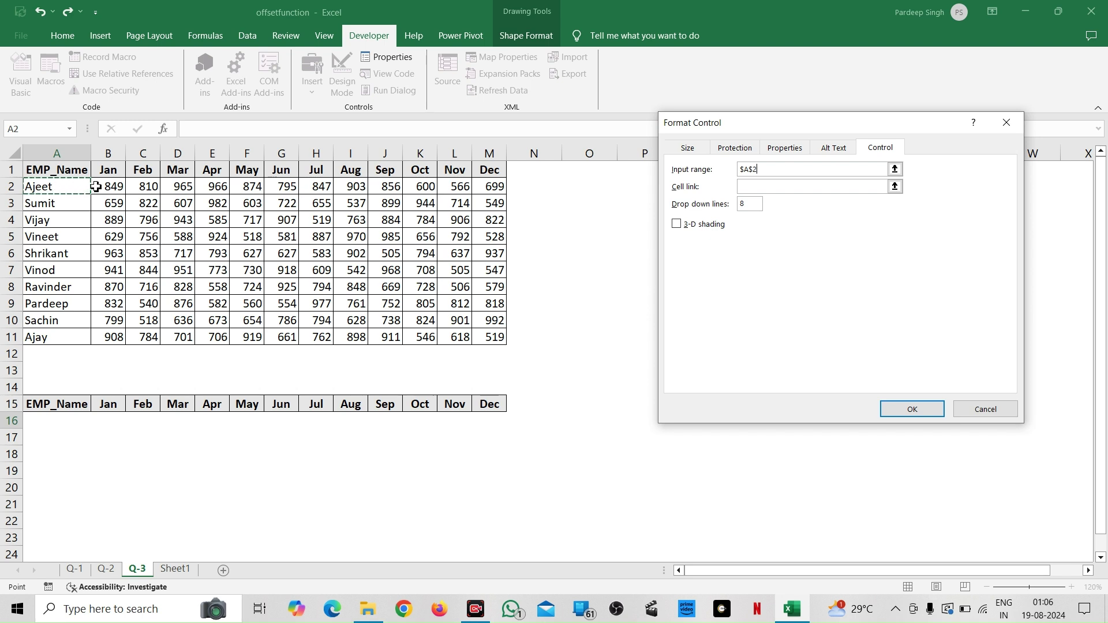
pyautogui.moveTo(74, 187); pyautogui.dragTo(82, 337)
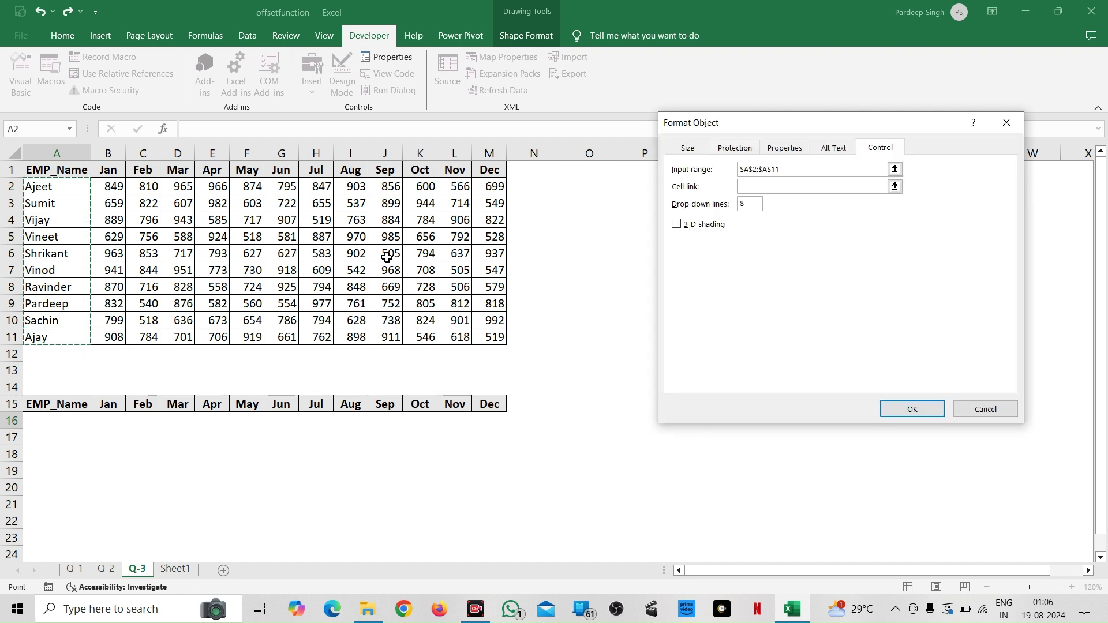
pyautogui.click(762, 188)
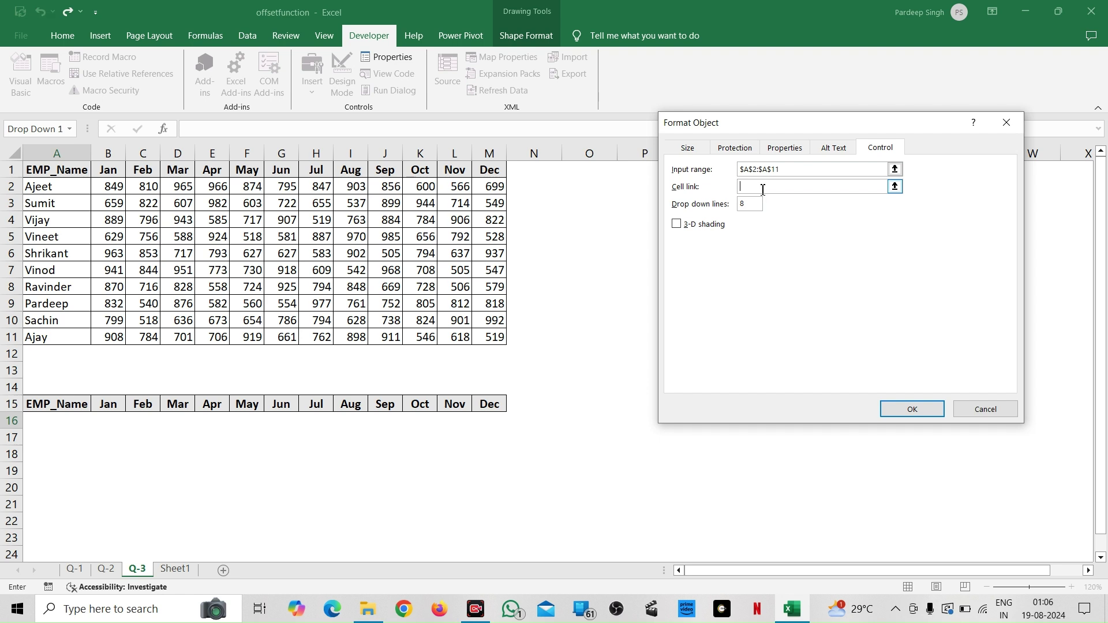
pyautogui.click(45, 371)
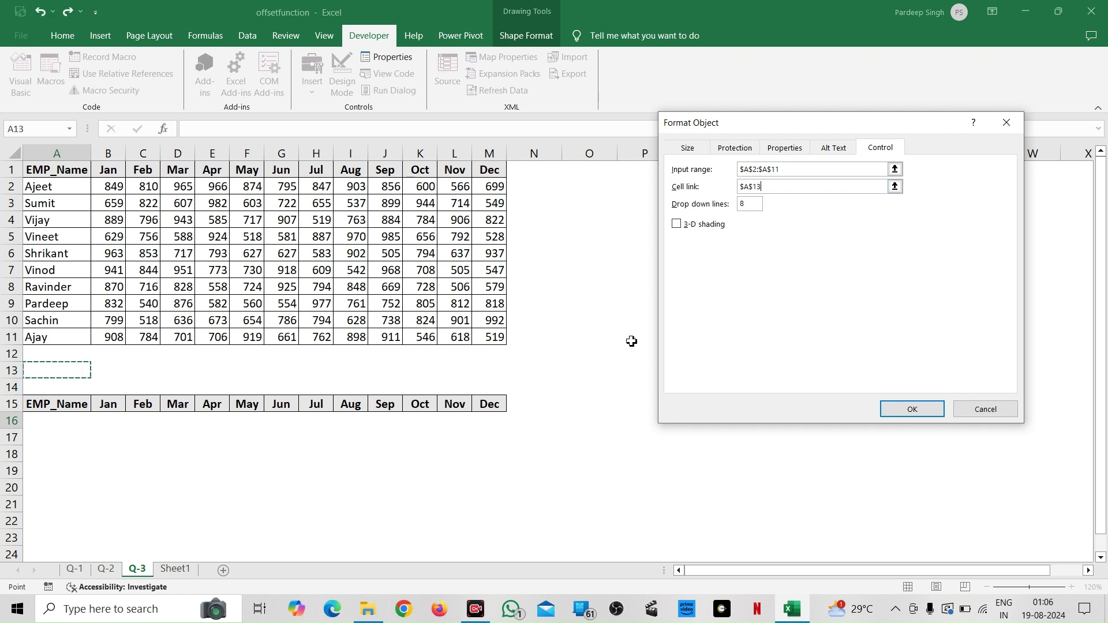
pyautogui.click(905, 410)
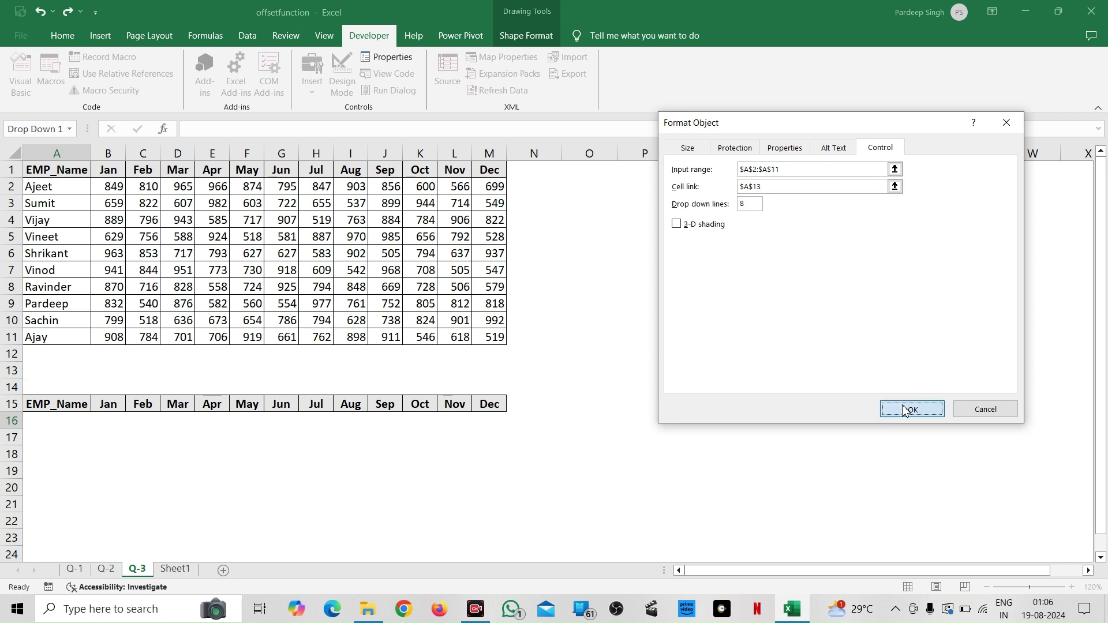
pyautogui.click(919, 266)
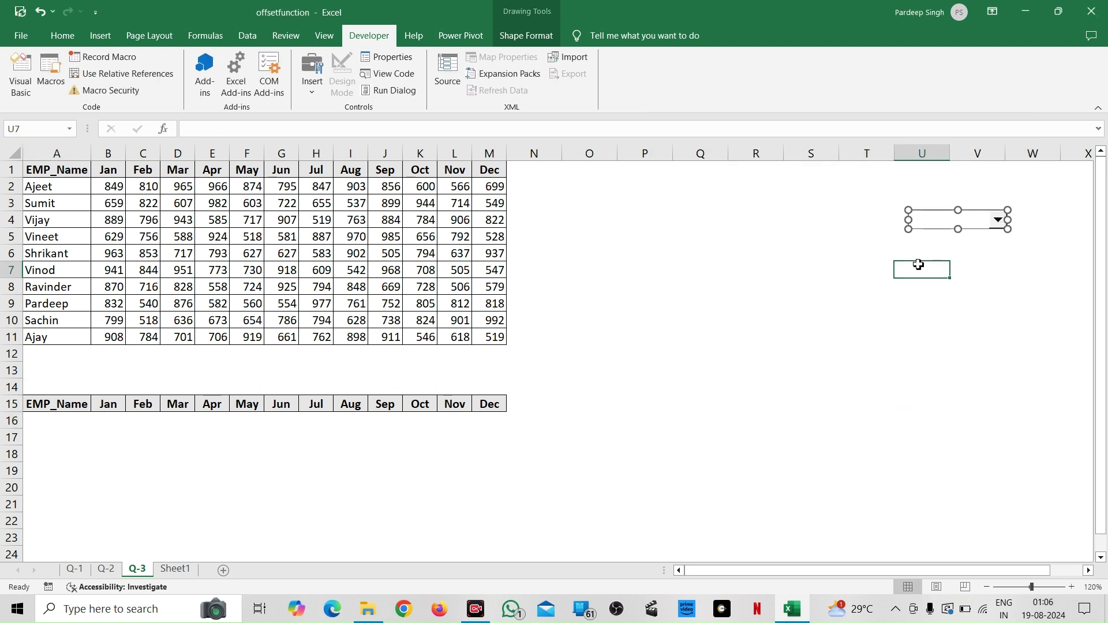
# Step: Test the combo box by choosing the first and the fifth employee, and check linked cell A13
pyautogui.click(998, 221)
pyautogui.moveTo(1000, 272); pyautogui.dragTo(961, 240)
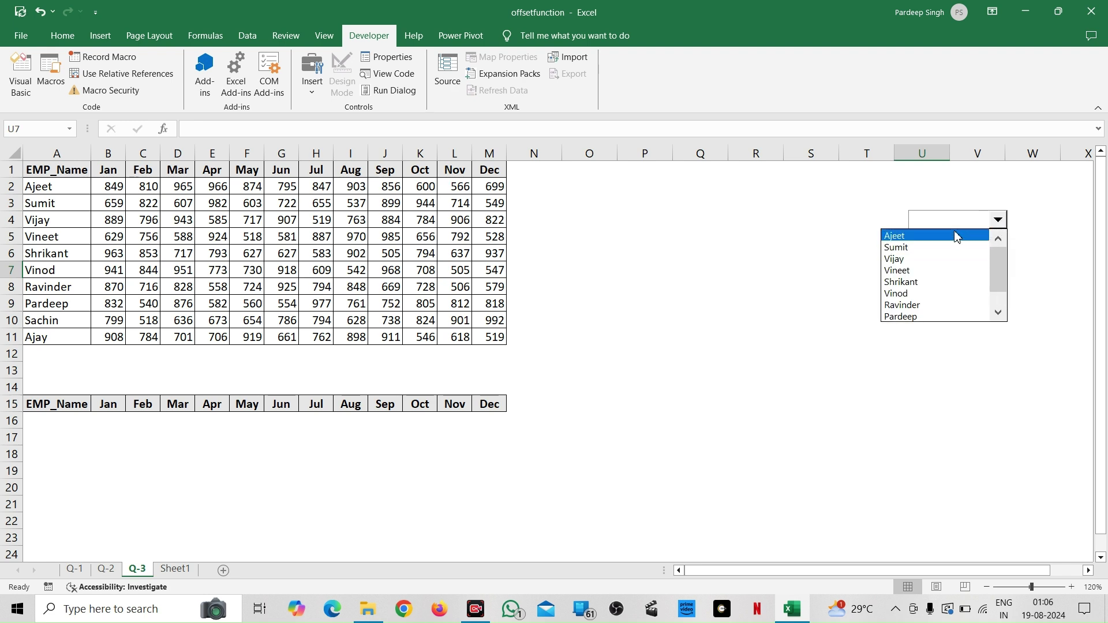
pyautogui.click(955, 236)
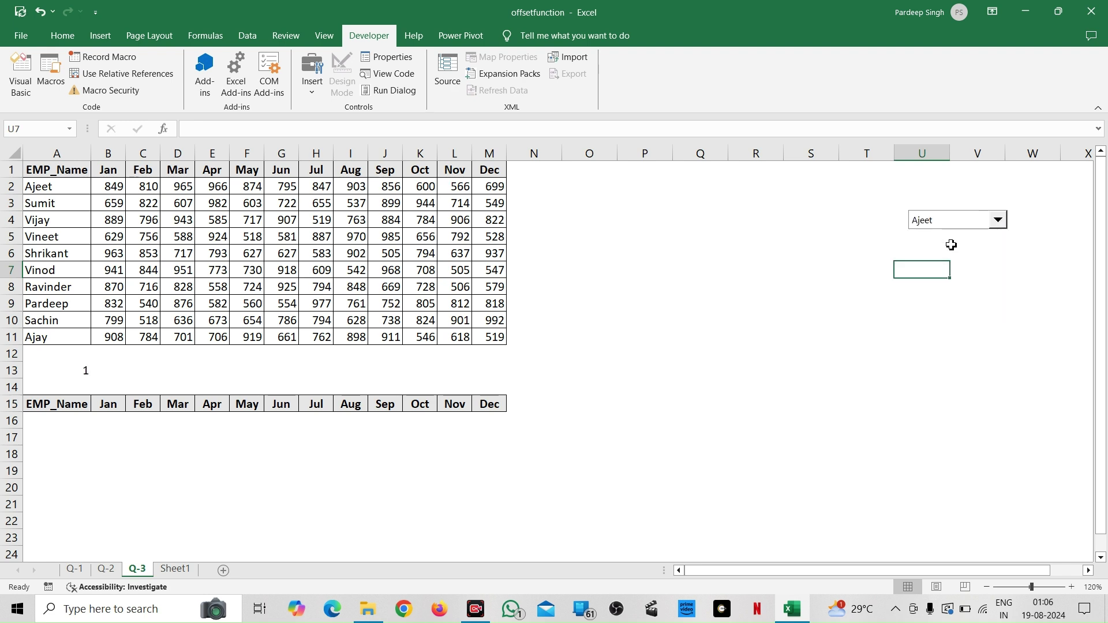
pyautogui.click(999, 231)
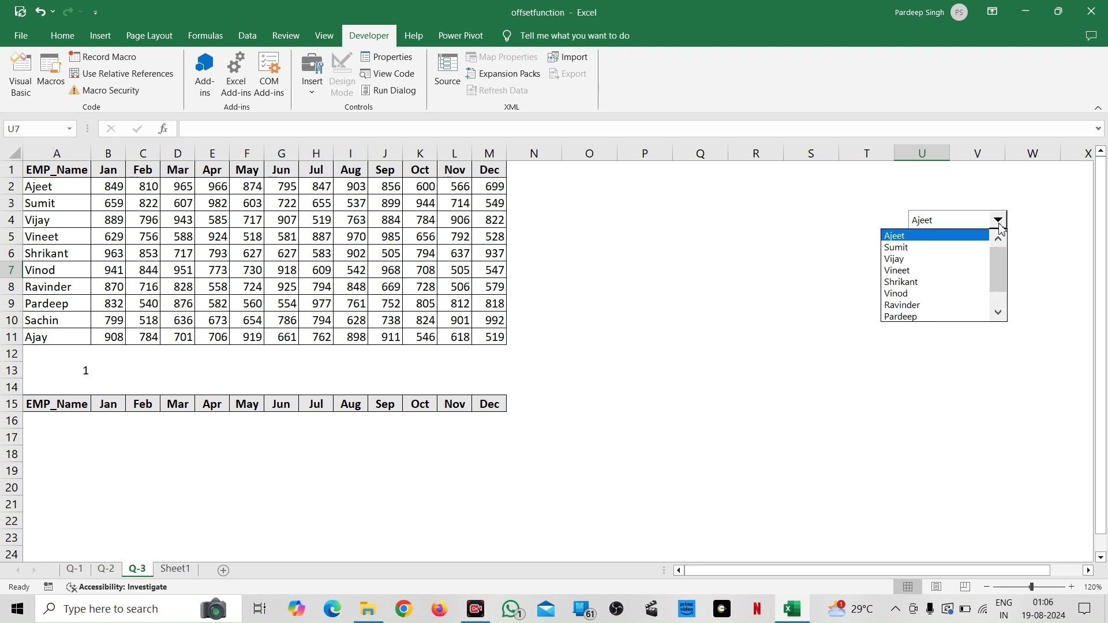
pyautogui.click(937, 284)
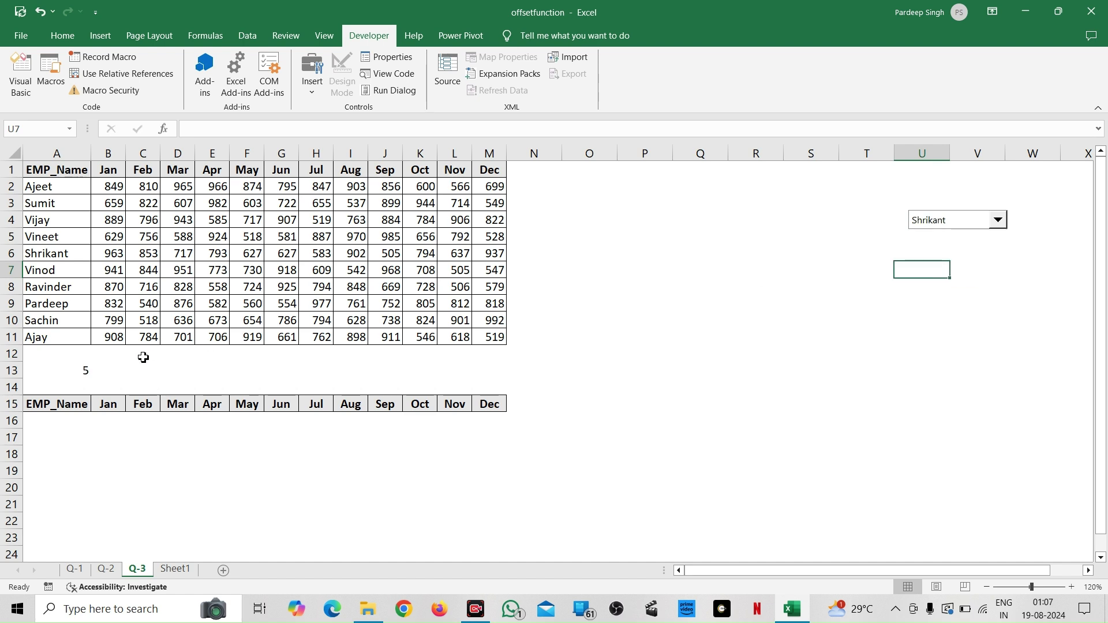
pyautogui.click(76, 373)
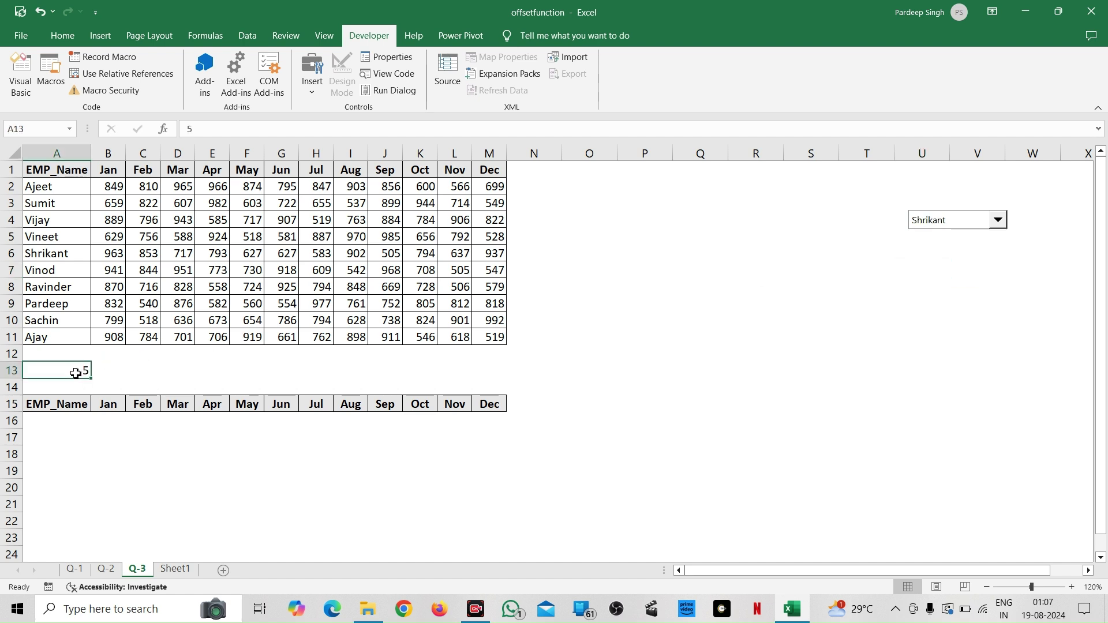
# Step: Enter the formula =OFFSET($A$1,A13,) in A16 to return the selected employee's name
pyautogui.click(66, 423)
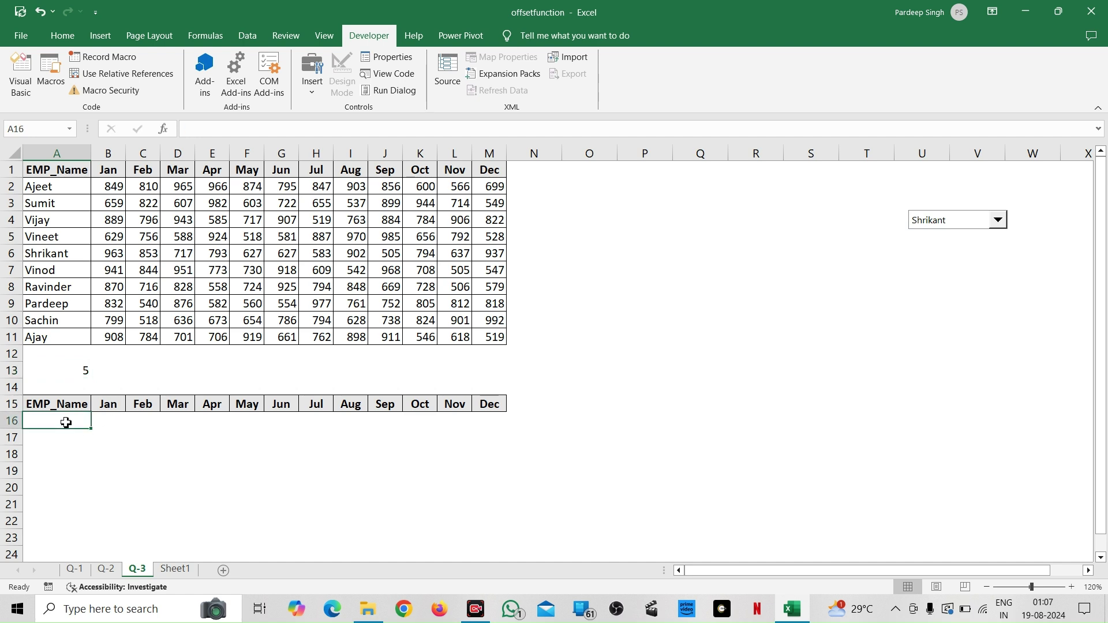
pyautogui.write('=off')
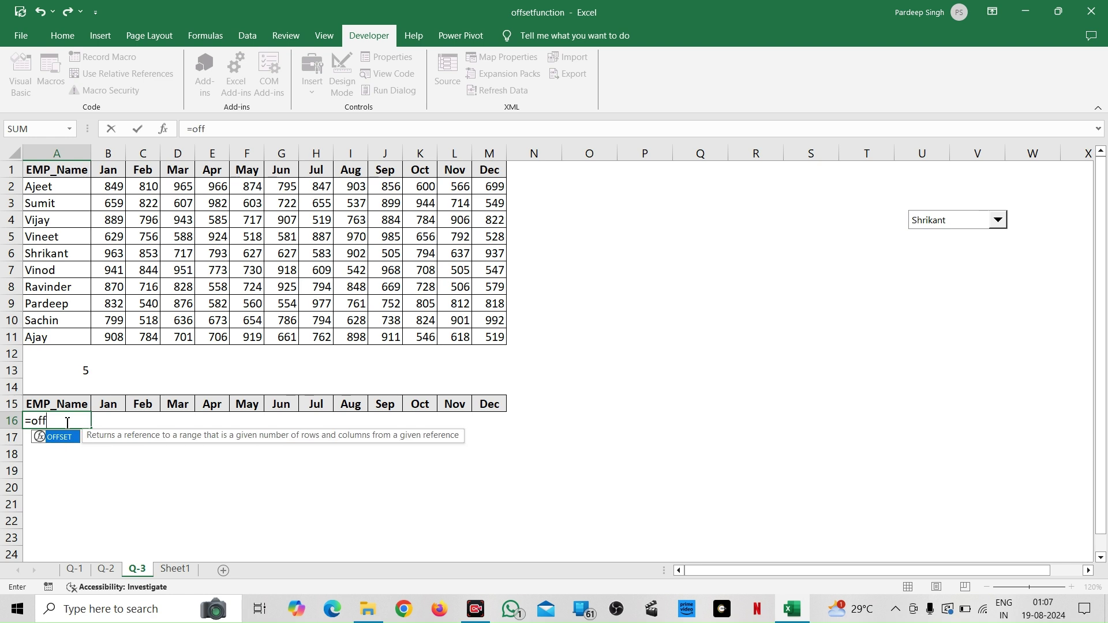
pyautogui.press('Tab')
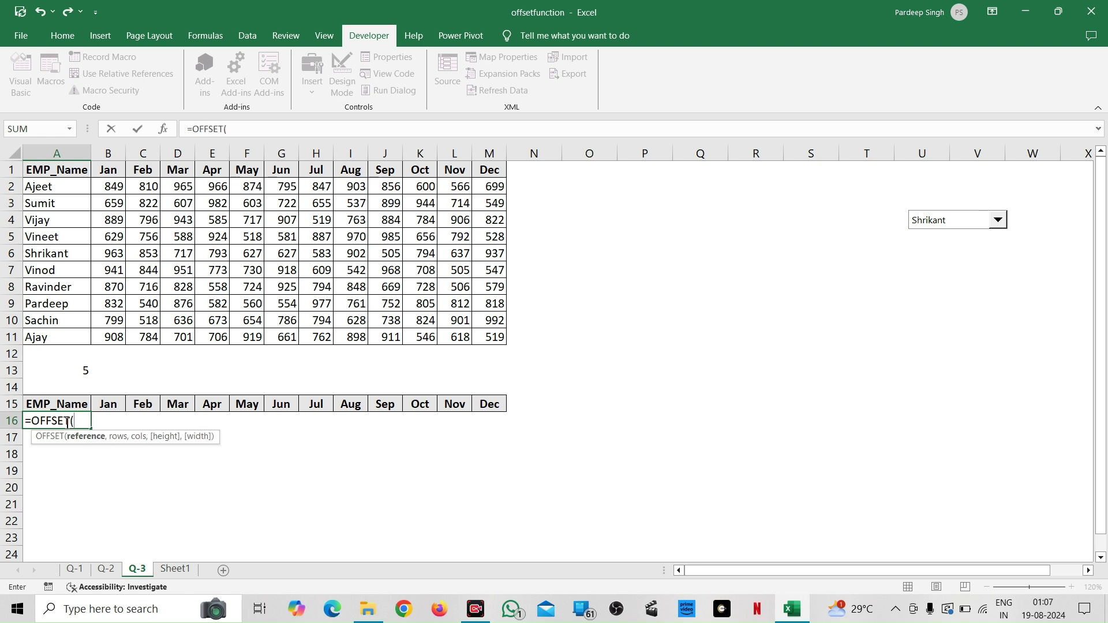
pyautogui.click(56, 169)
pyautogui.press('F4')
pyautogui.write(',')
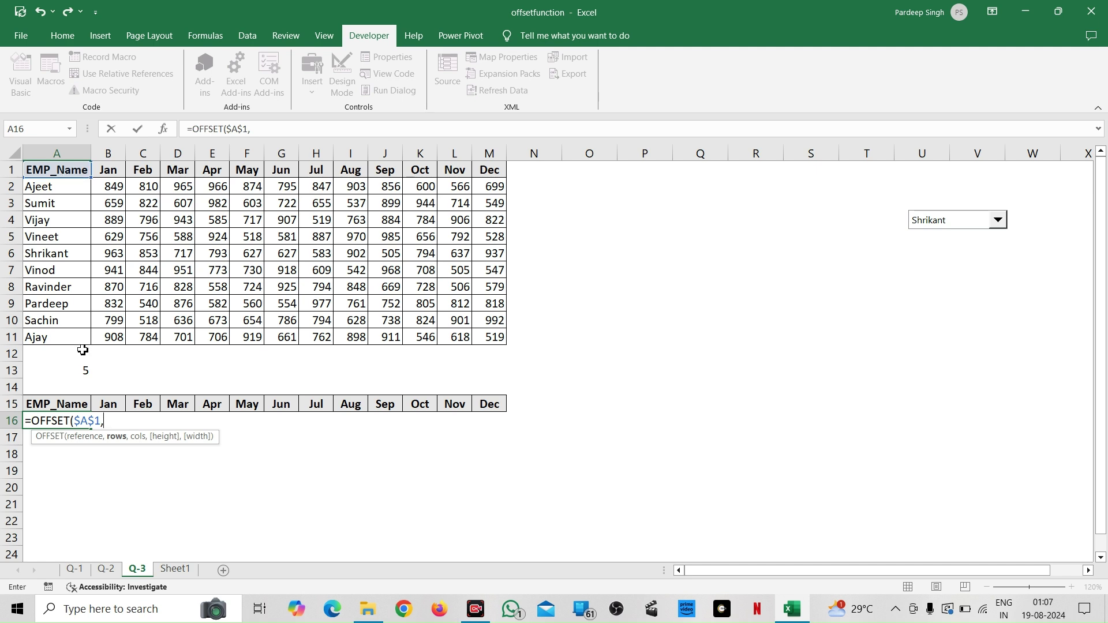
pyautogui.click(58, 375)
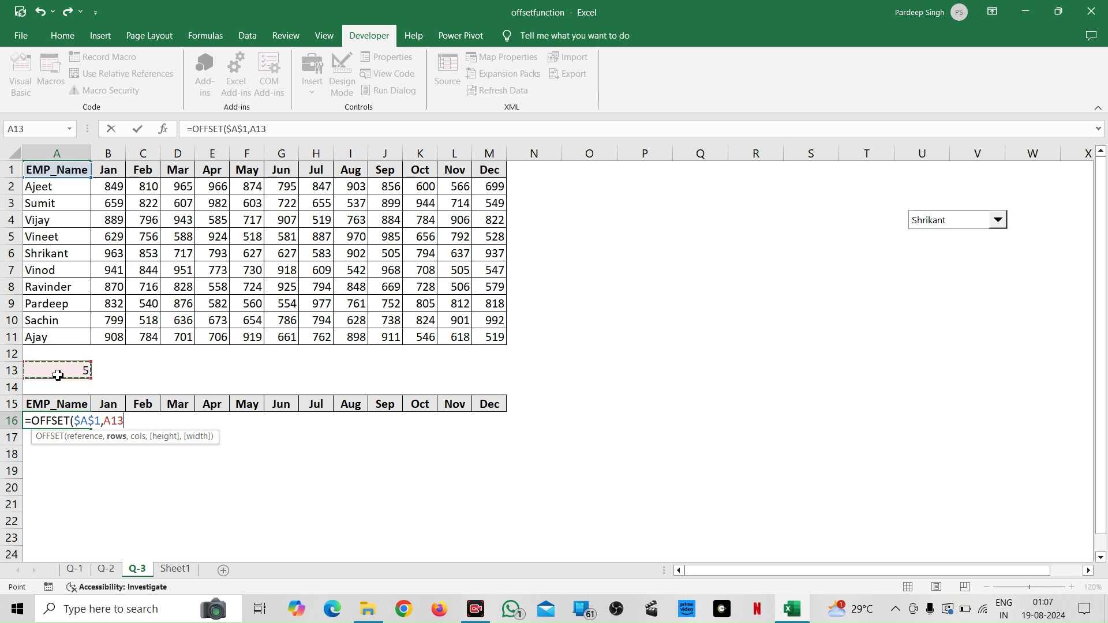
pyautogui.write(',')
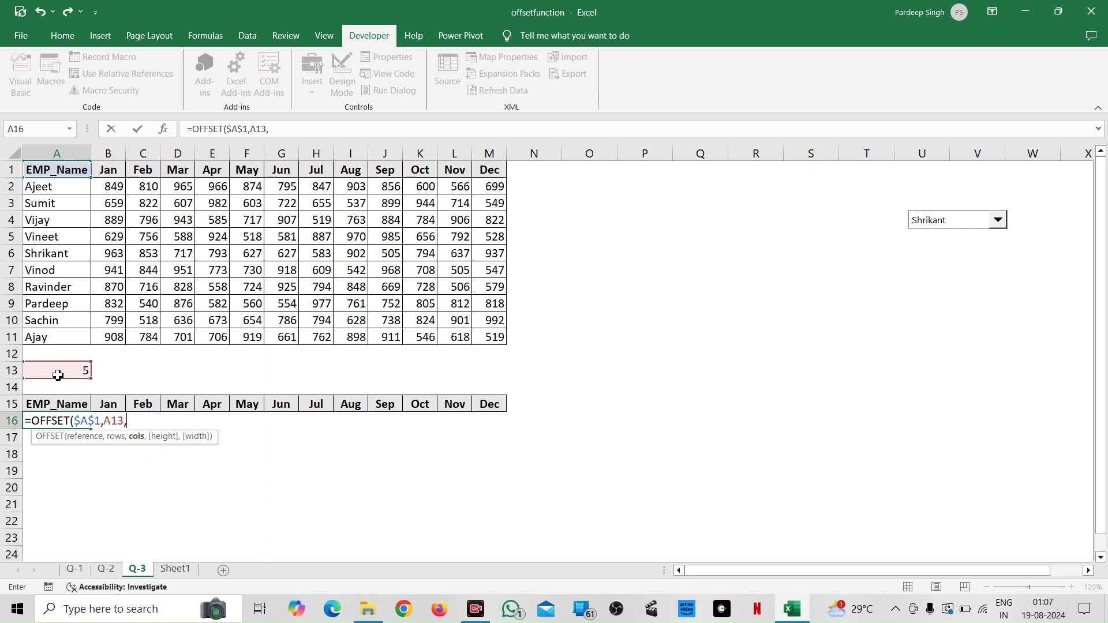
pyautogui.write(')')
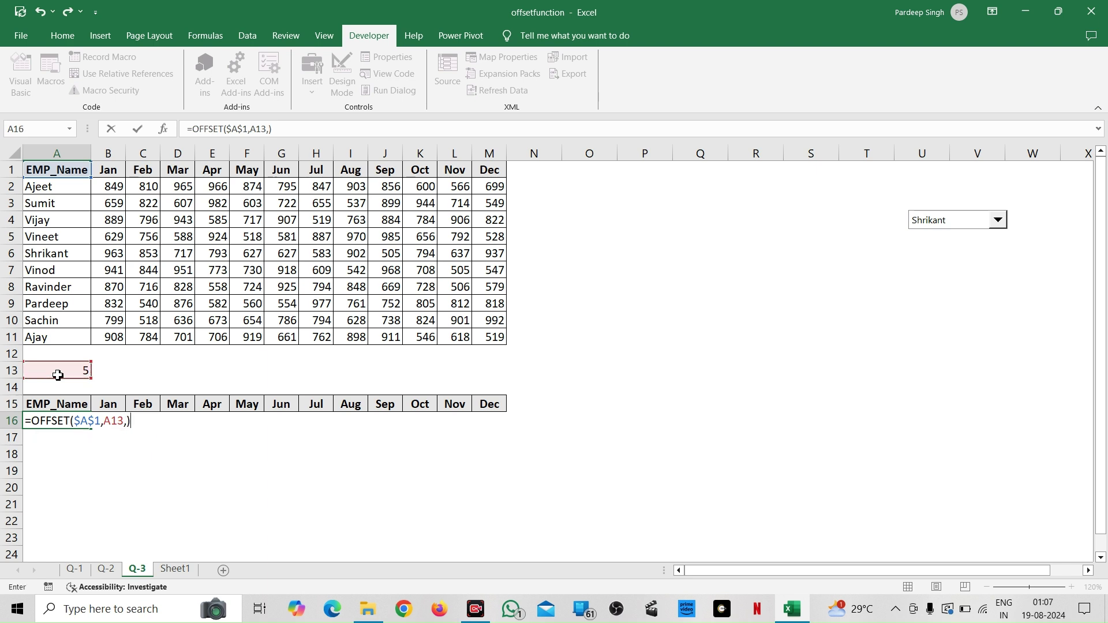
pyautogui.press('Return')
# Step: Choose the eighth employee in the combo box to test the name formula in A16
pyautogui.click(64, 420)
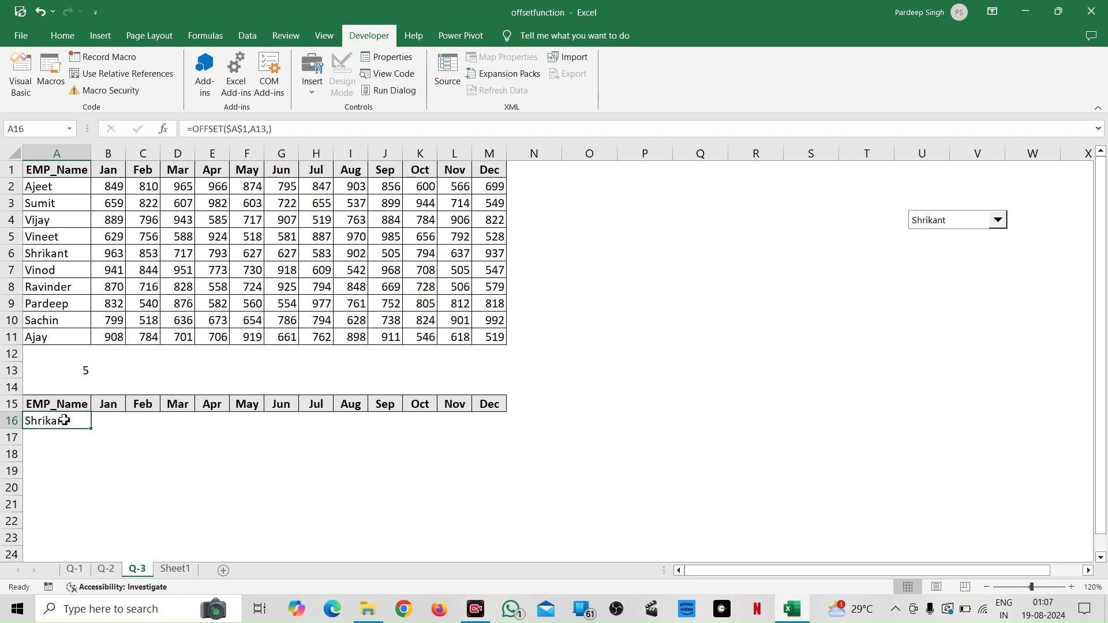
pyautogui.click(1006, 223)
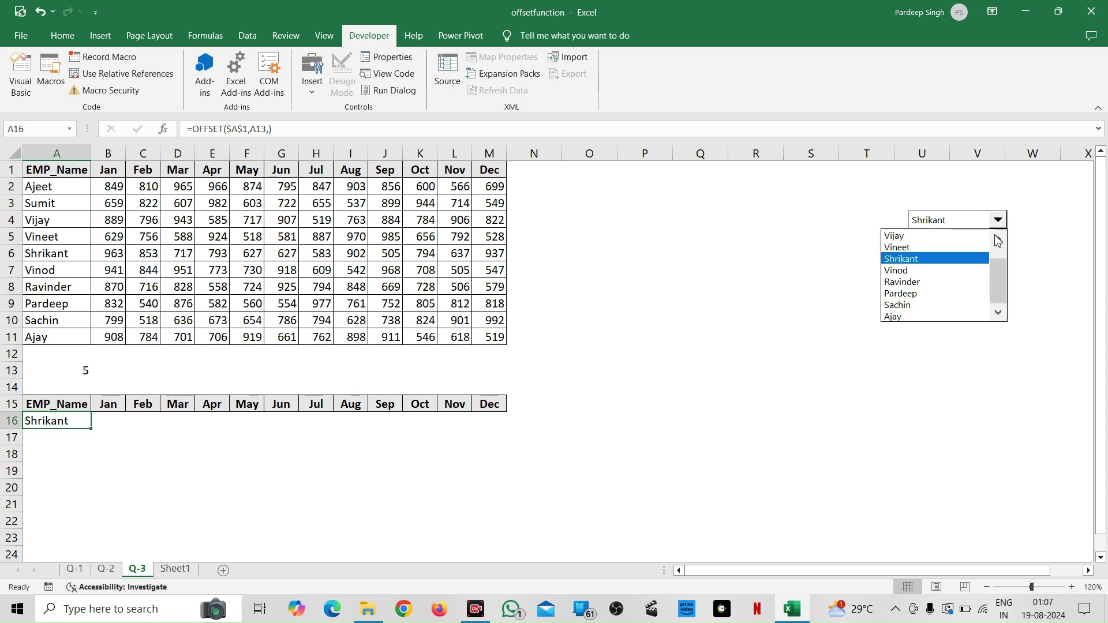
pyautogui.click(947, 296)
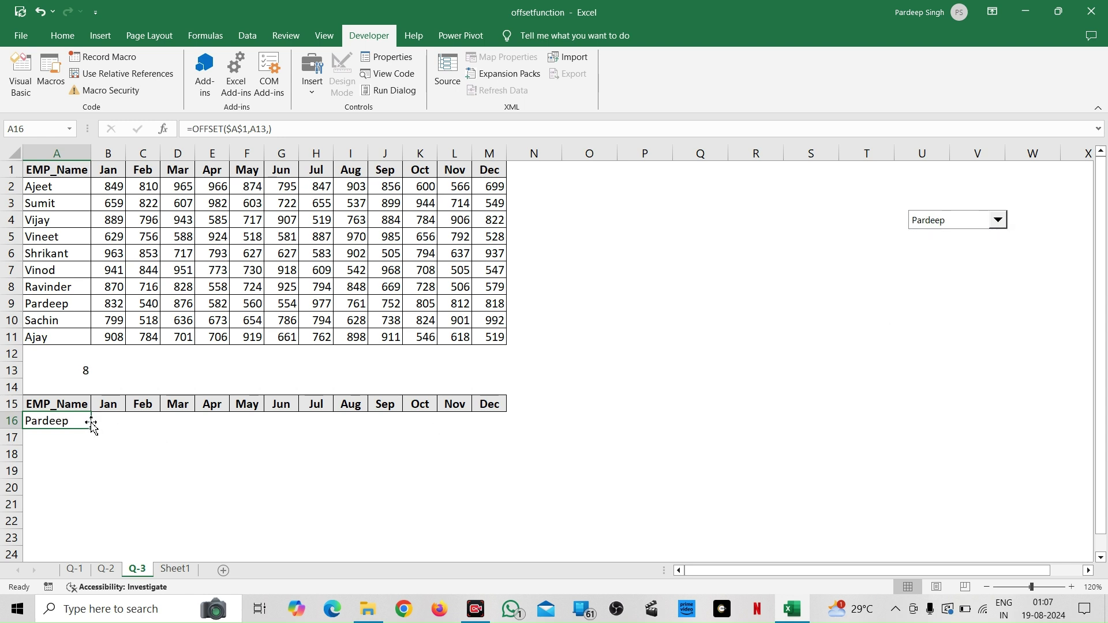
# Step: Begin a VLOOKUP formula in B16 with lookup value $A16 and table array $A$2:$M$11
pyautogui.click(112, 423)
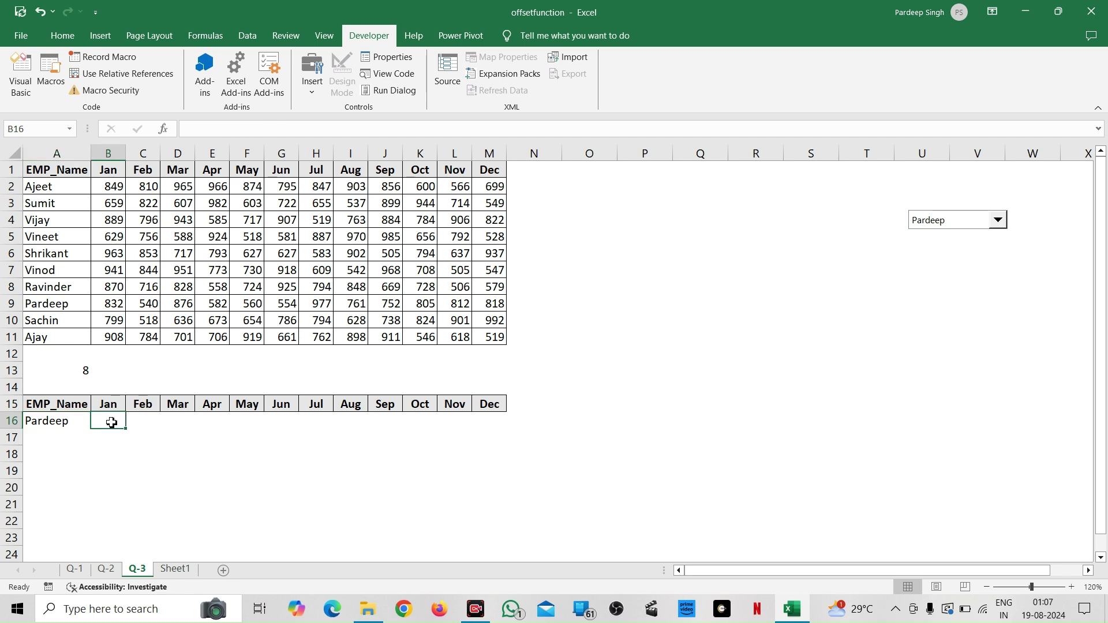
pyautogui.write('=VLOOKUP(')
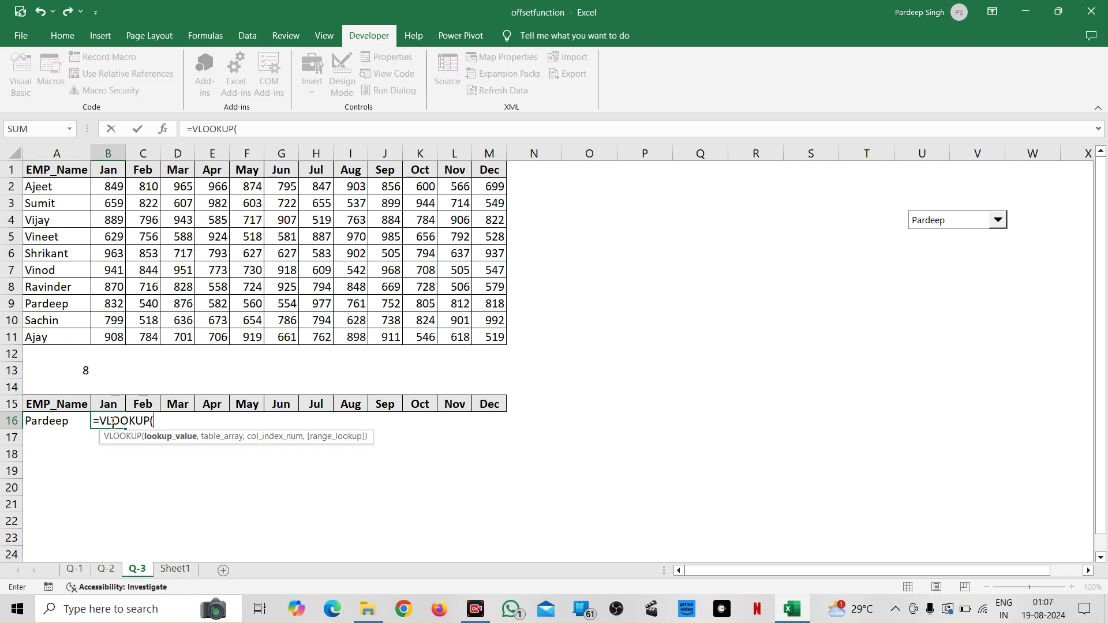
pyautogui.press('Left')
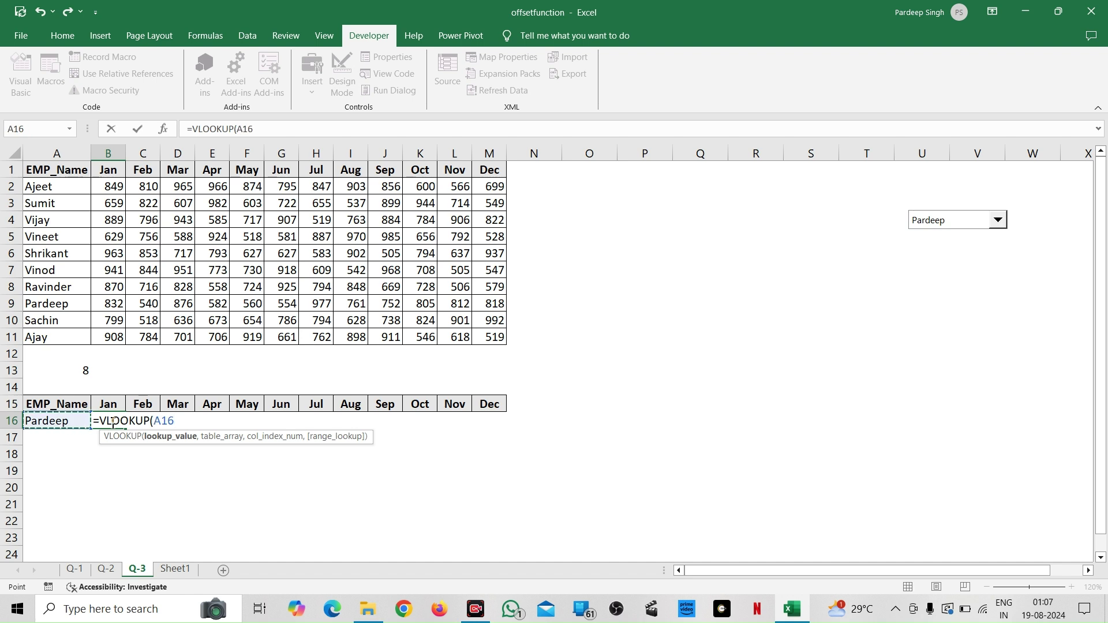
pyautogui.press('F4')
pyautogui.press('F4')
pyautogui.press('F4')
pyautogui.write(',')
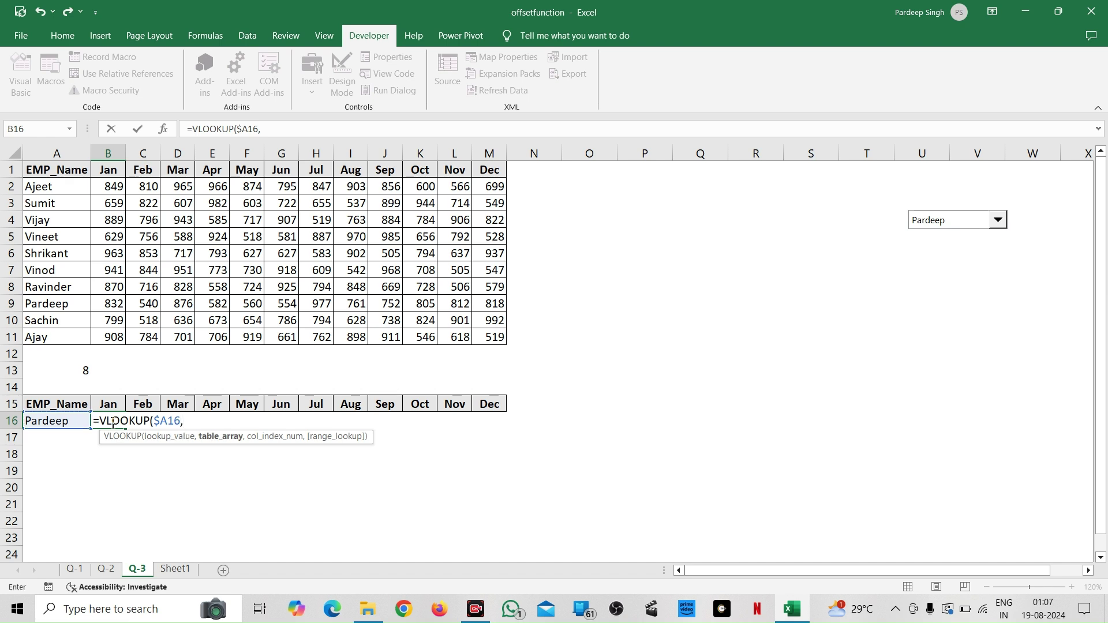
pyautogui.click(58, 184)
pyautogui.hotkey('ctrl', 'shift', 'Right')
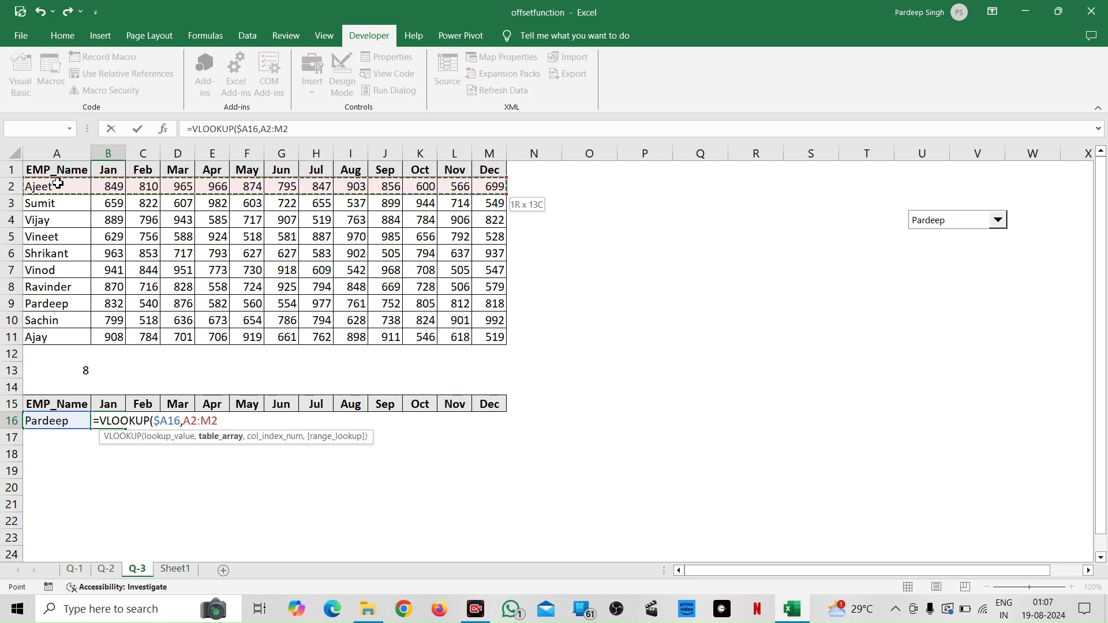
pyautogui.hotkey('ctrl', 'shift', 'Down')
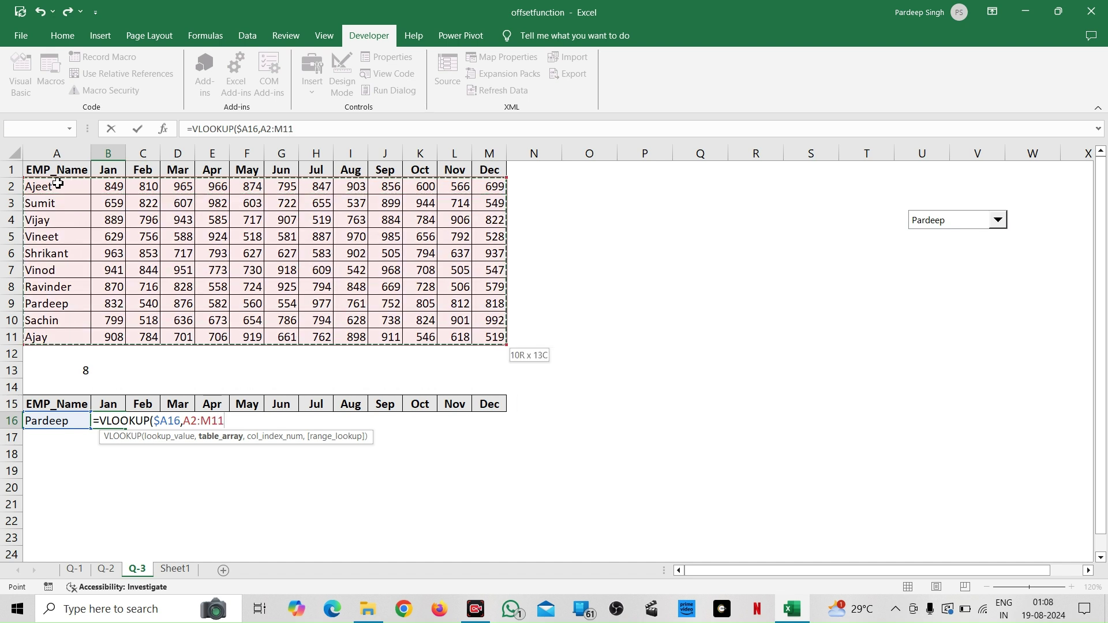
pyautogui.press('F4')
# Step: Complete the B16 VLOOKUP with MATCH(B$15,$A$1:$M$1,0) as the column index and 0 for an exact match
pyautogui.write(',mat')
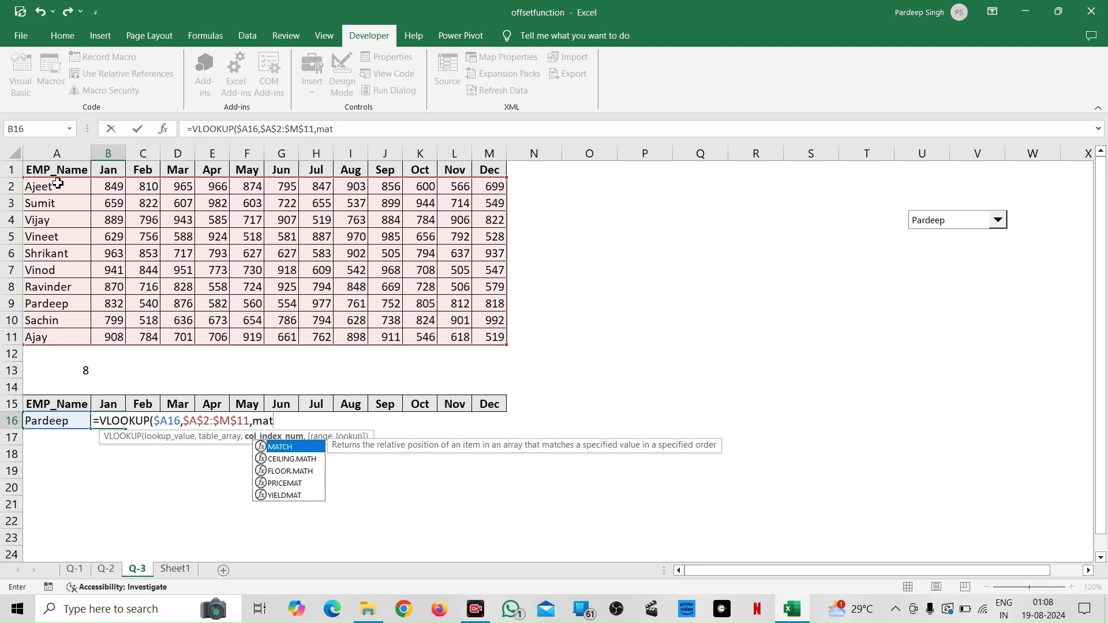
pyautogui.press('Tab')
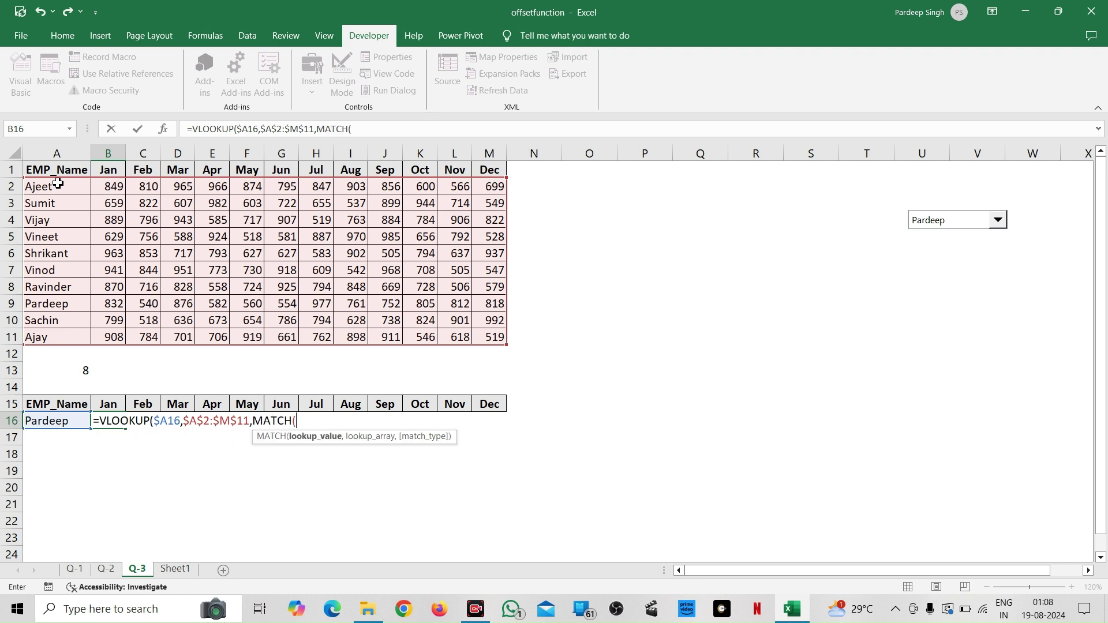
pyautogui.press('Up')
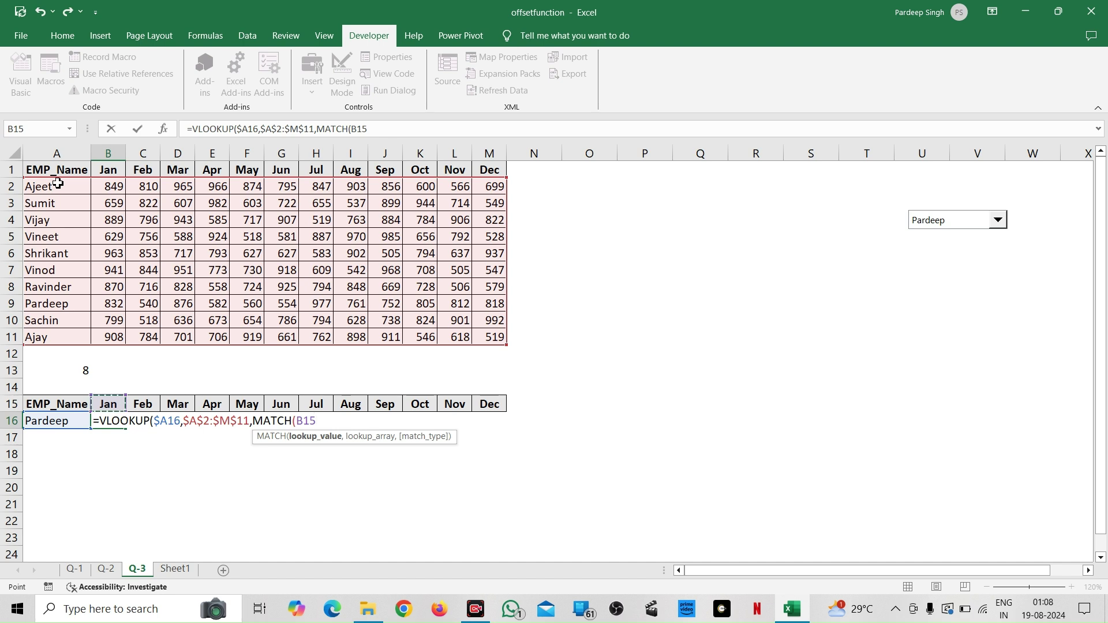
pyautogui.press('F4')
pyautogui.press('F4')
pyautogui.write(',')
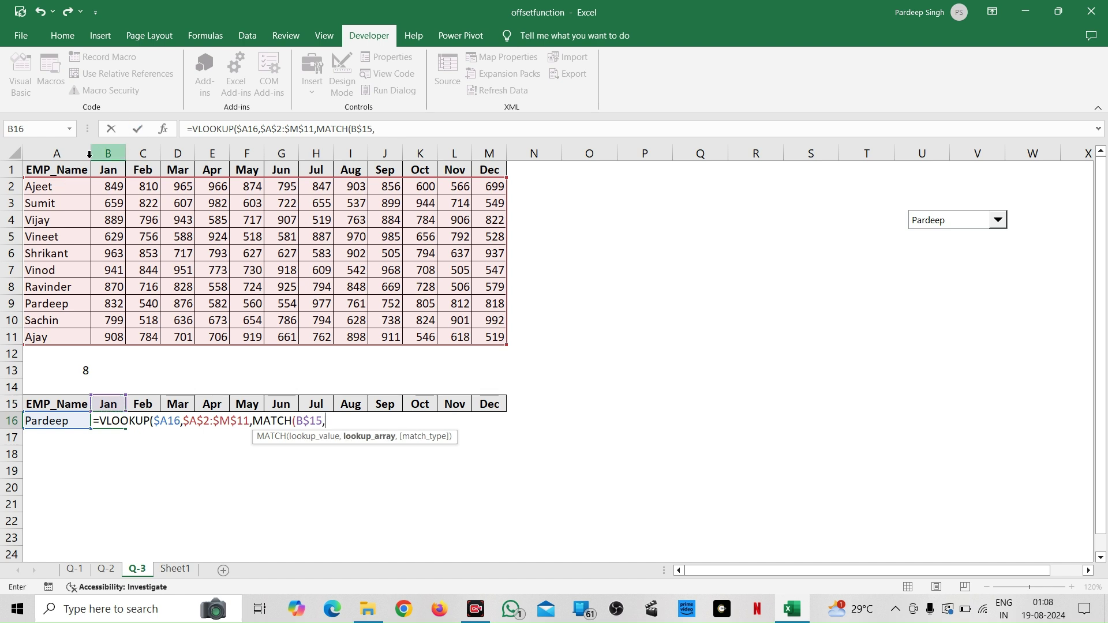
pyautogui.click(60, 172)
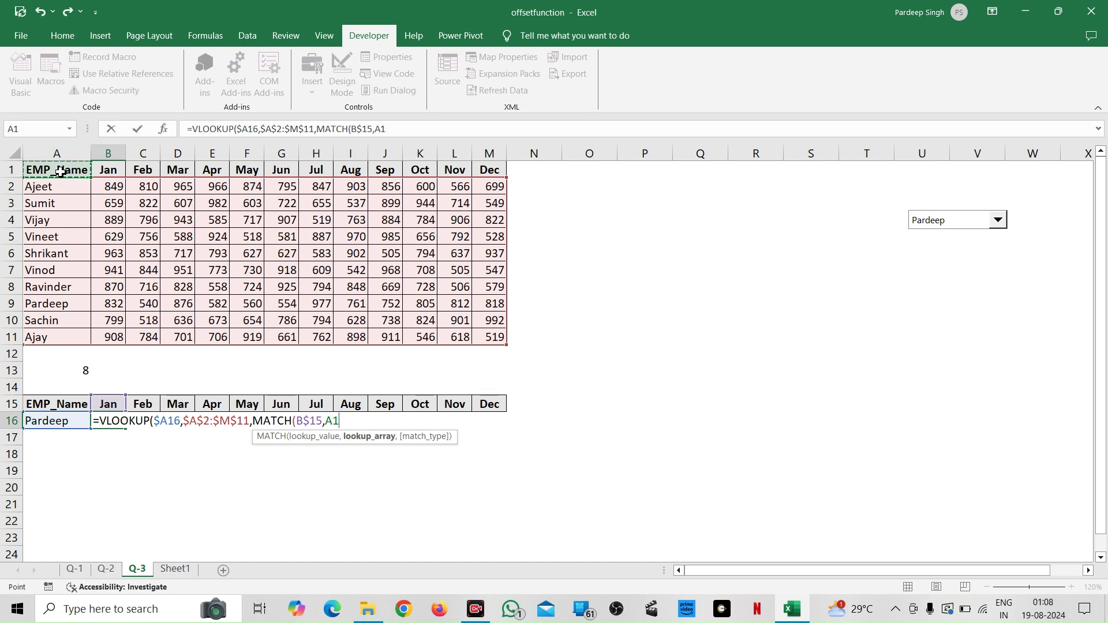
pyautogui.hotkey('ctrl', 'shift', 'Right')
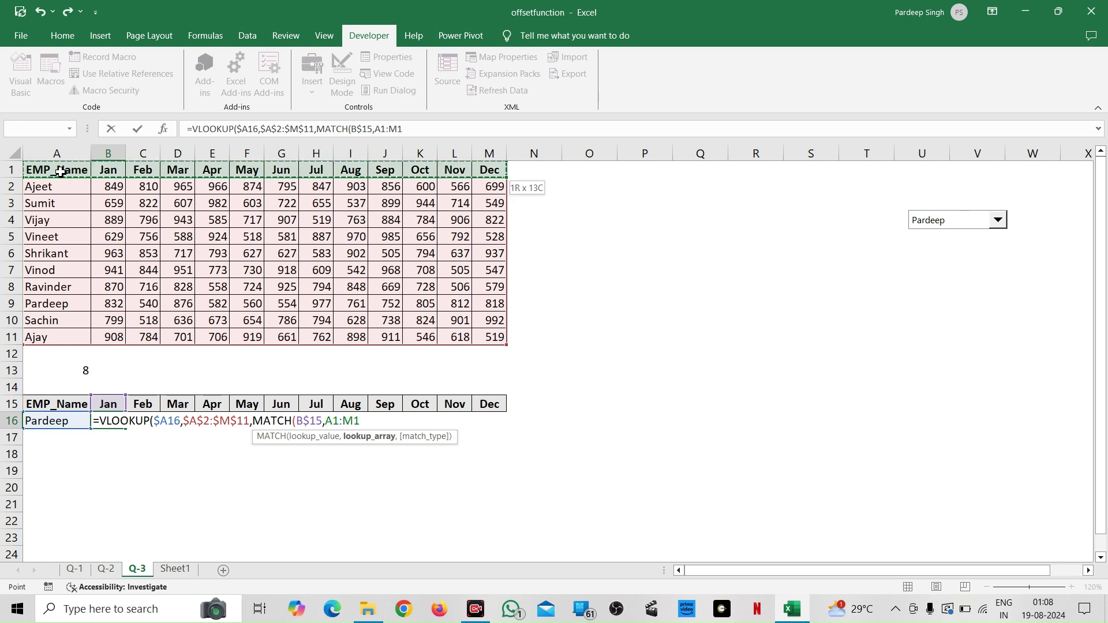
pyautogui.press('F4')
pyautogui.write(',0')
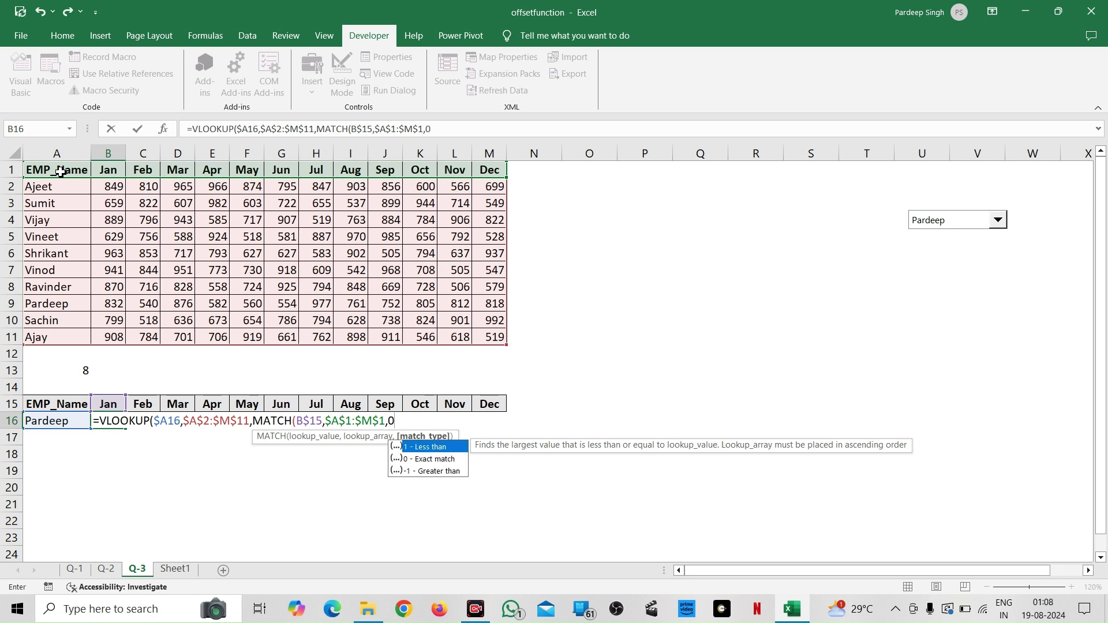
pyautogui.write('),0)')
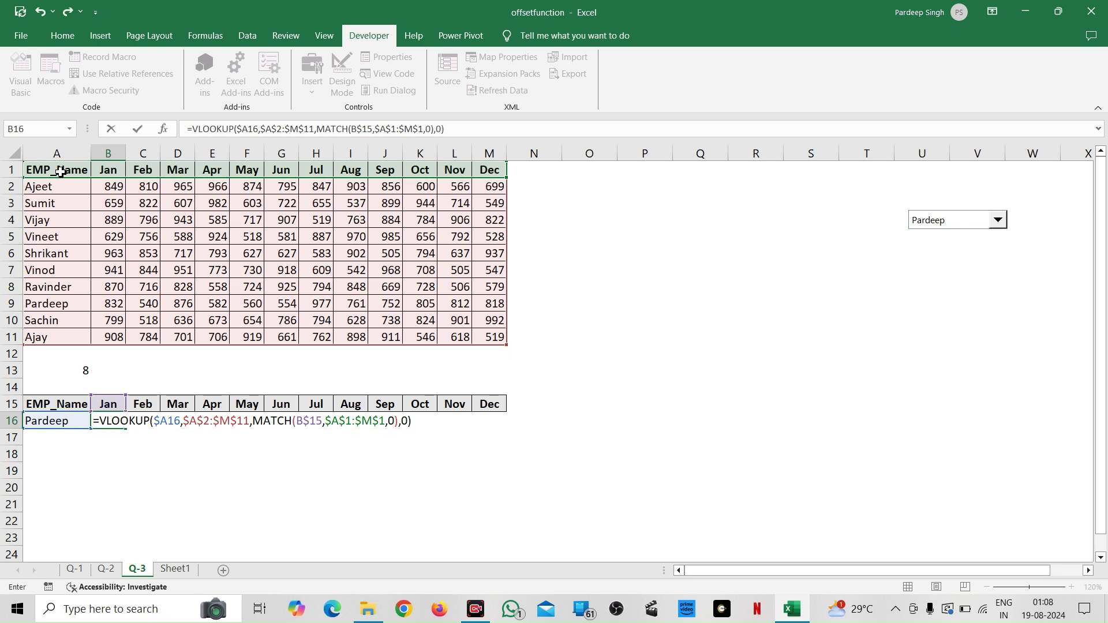
pyautogui.press('Return')
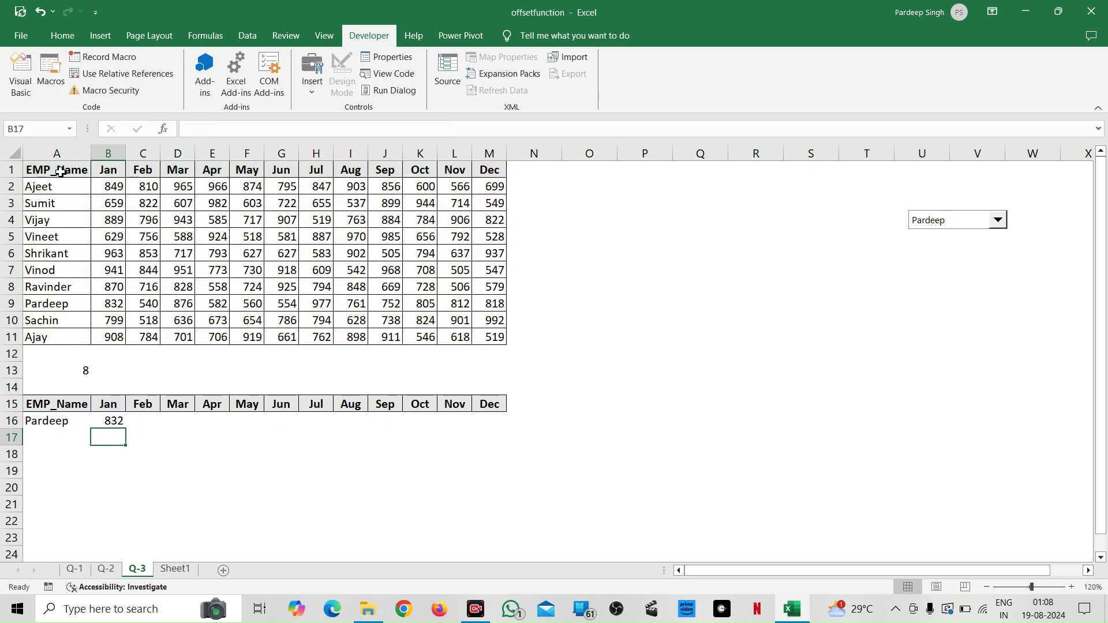
# Step: Fill the B16 lookup formula across to M16 for all months through Dec
pyautogui.press('Up')
pyautogui.hotkey('shift', 'Right')
pyautogui.hotkey('shift', 'Right')
pyautogui.hotkey('shift', 'Right')
pyautogui.hotkey('shift', 'Right')
pyautogui.hotkey('shift', 'Right')
pyautogui.hotkey('shift', 'Right')
pyautogui.hotkey('shift', 'Right')
pyautogui.hotkey('shift', 'Right')
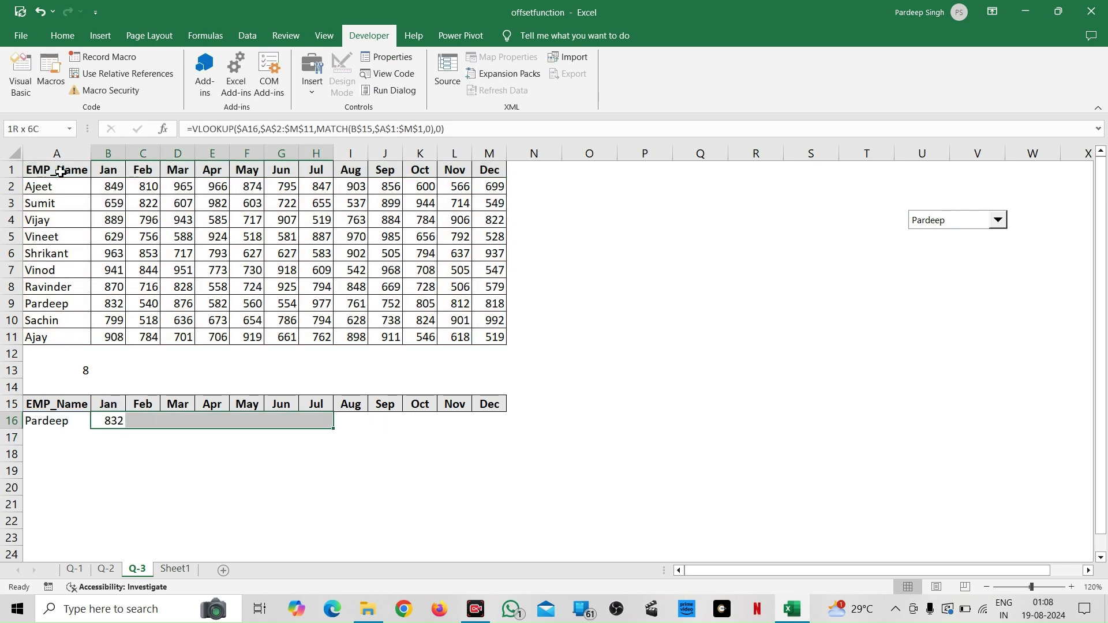
pyautogui.hotkey('shift', 'Right')
pyautogui.hotkey('shift', 'Right')
pyautogui.hotkey('shift', 'Right')
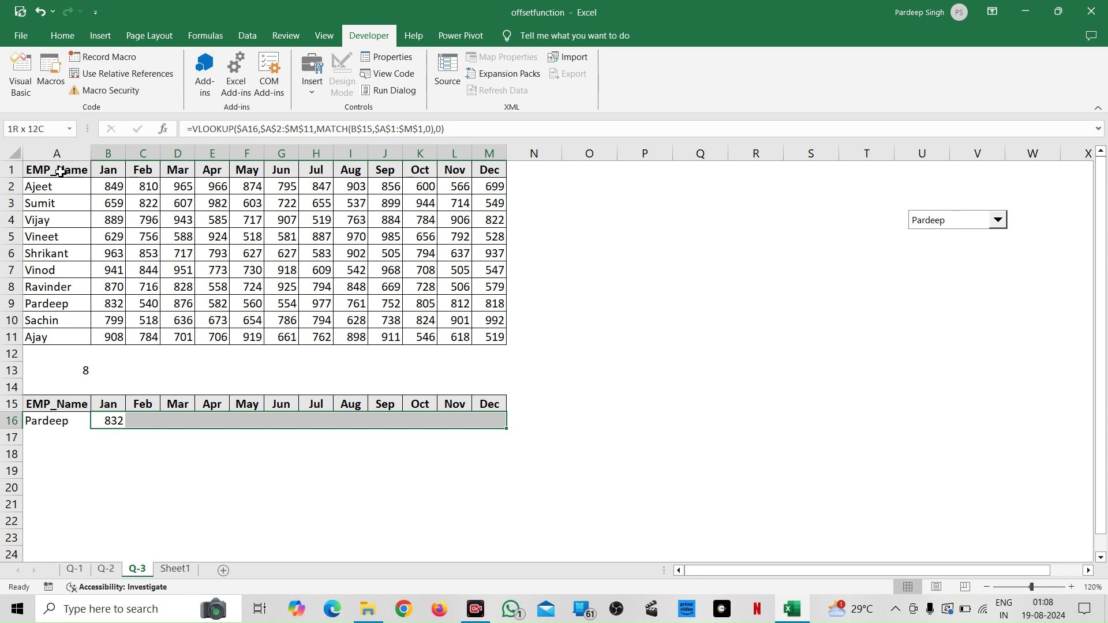
pyautogui.hotkey('ctrl', 'r')
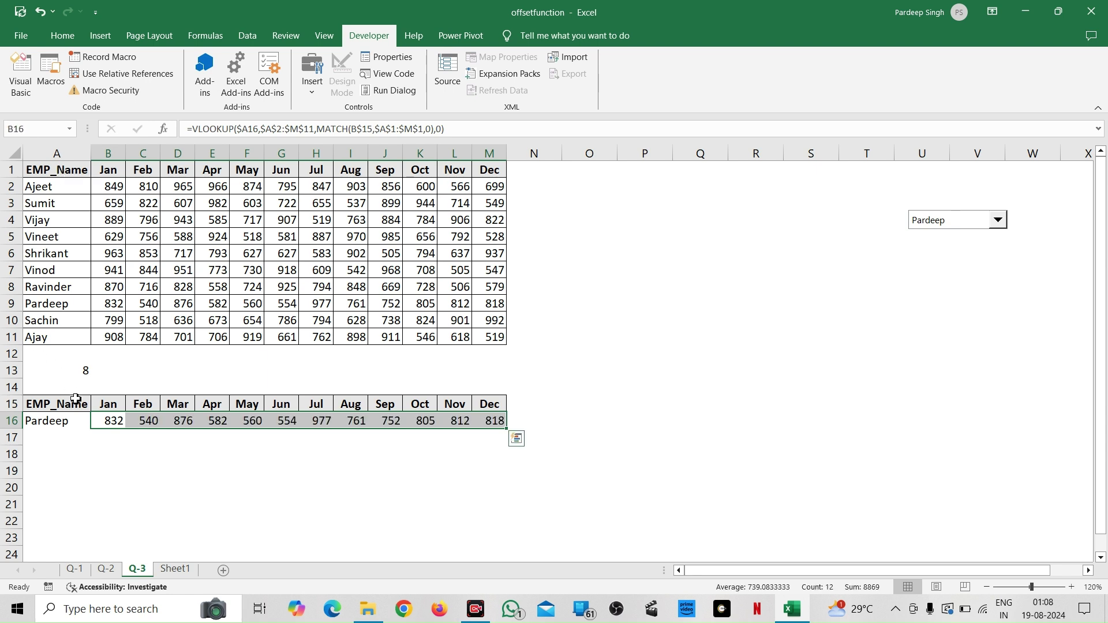
pyautogui.click(90, 443)
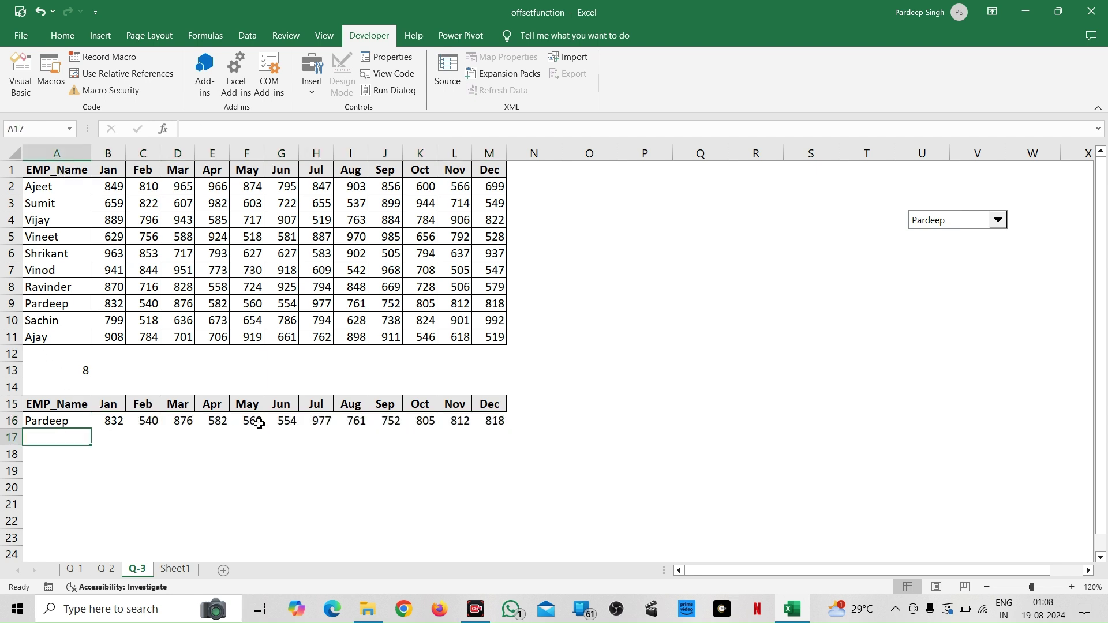
# Step: Choose the fourth employee in the combo box to test the lookup formulas in row 16
pyautogui.click(60, 408)
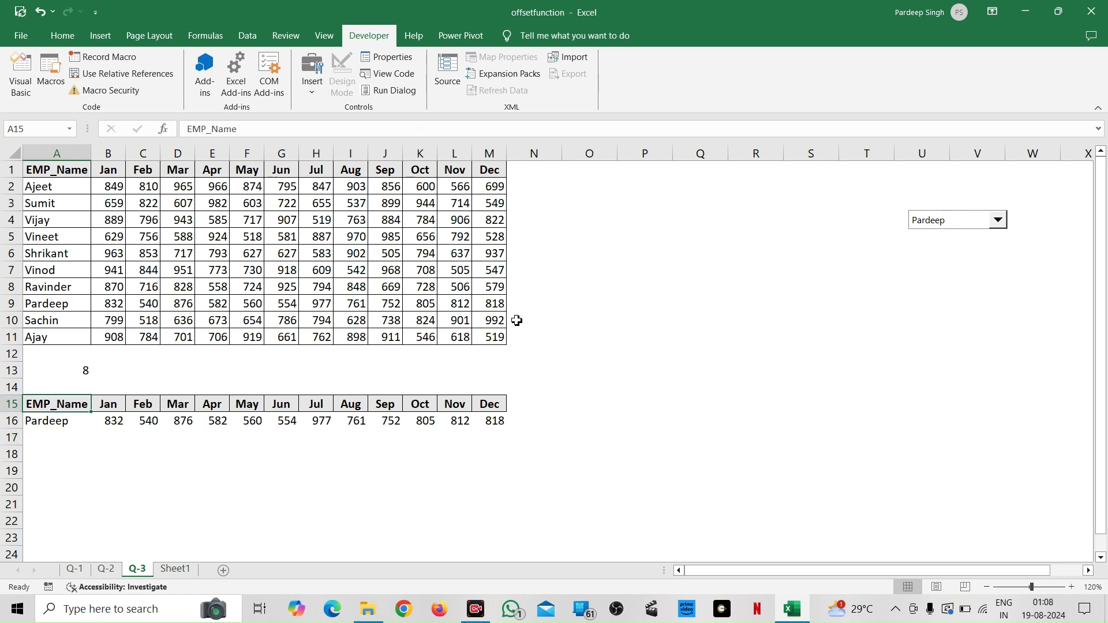
pyautogui.click(997, 226)
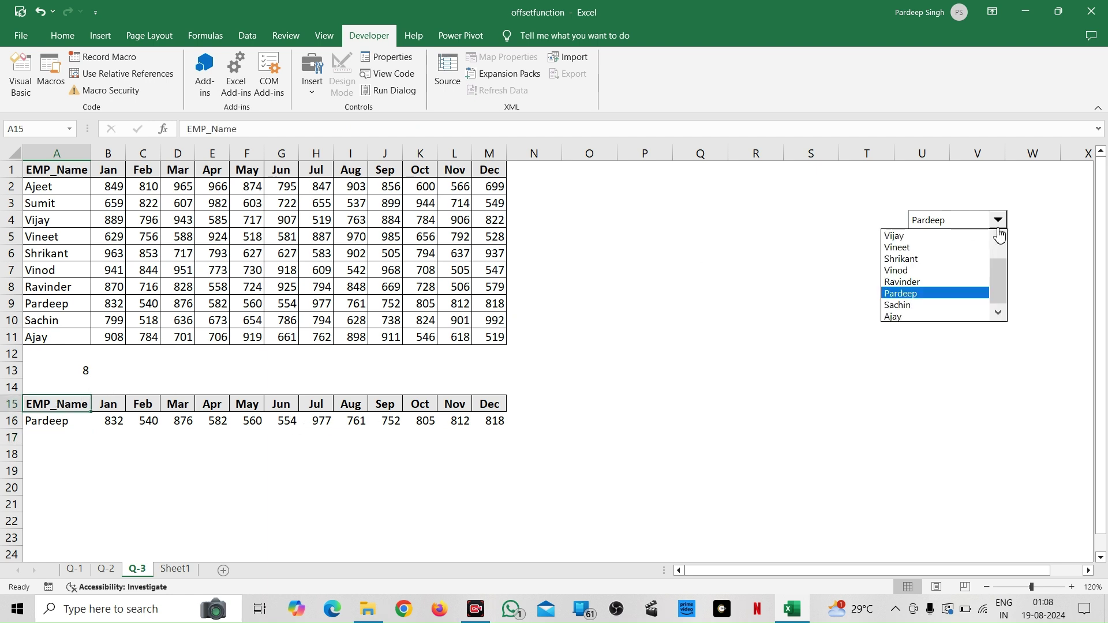
pyautogui.click(936, 248)
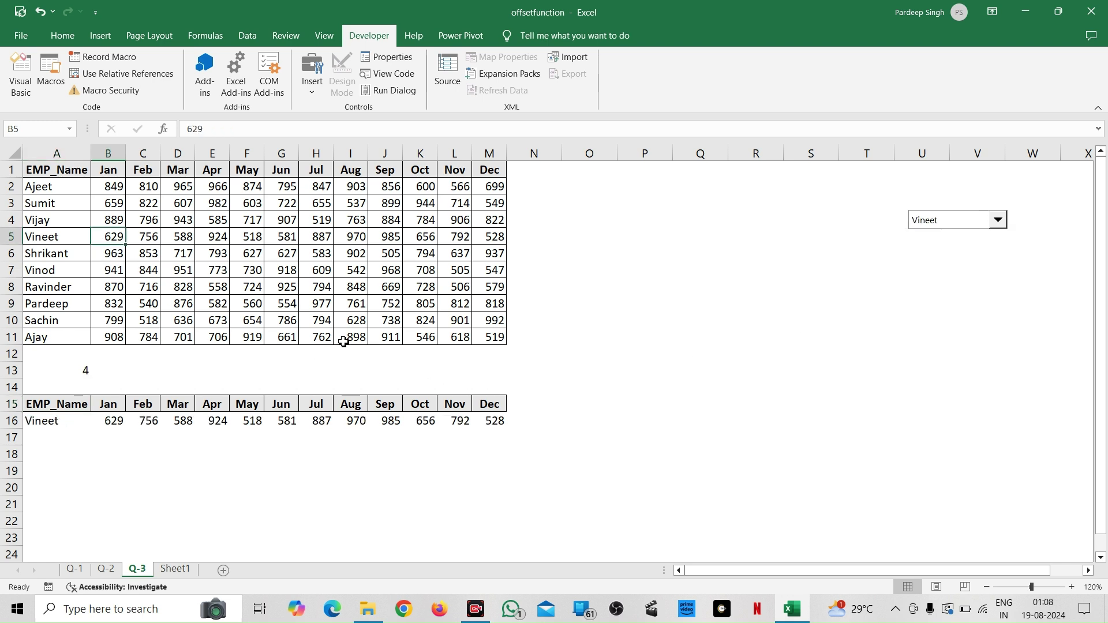
pyautogui.click(586, 340)
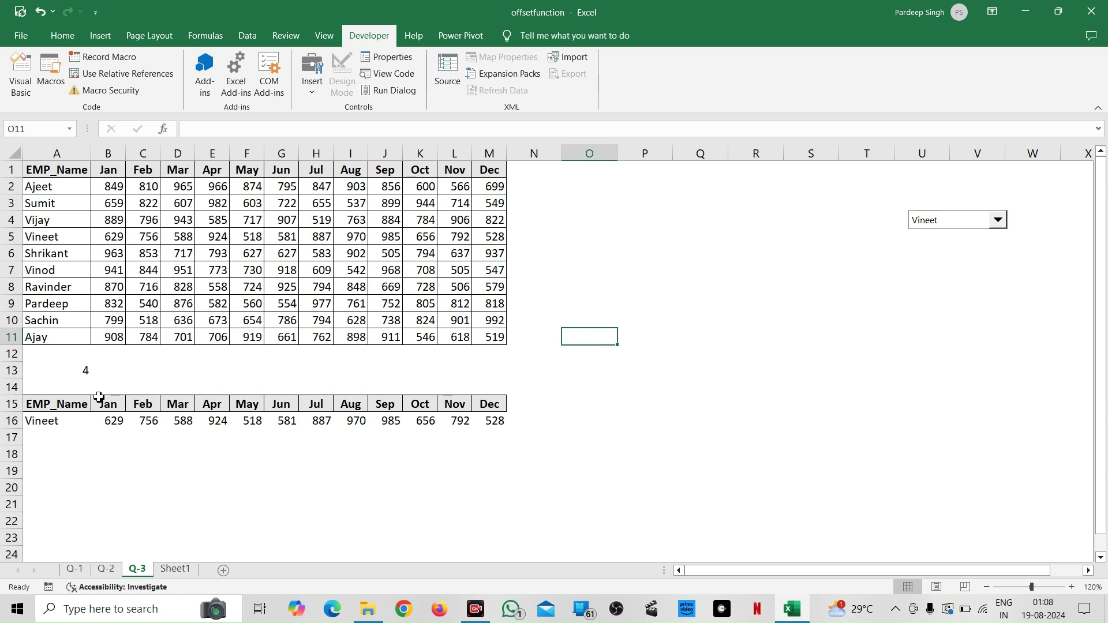
# Step: Insert a 2-D clustered column chart from A15:M16, shrink it and place it beside the data table, below the combo box
pyautogui.click(80, 404)
pyautogui.hotkey('shift', 'Right')
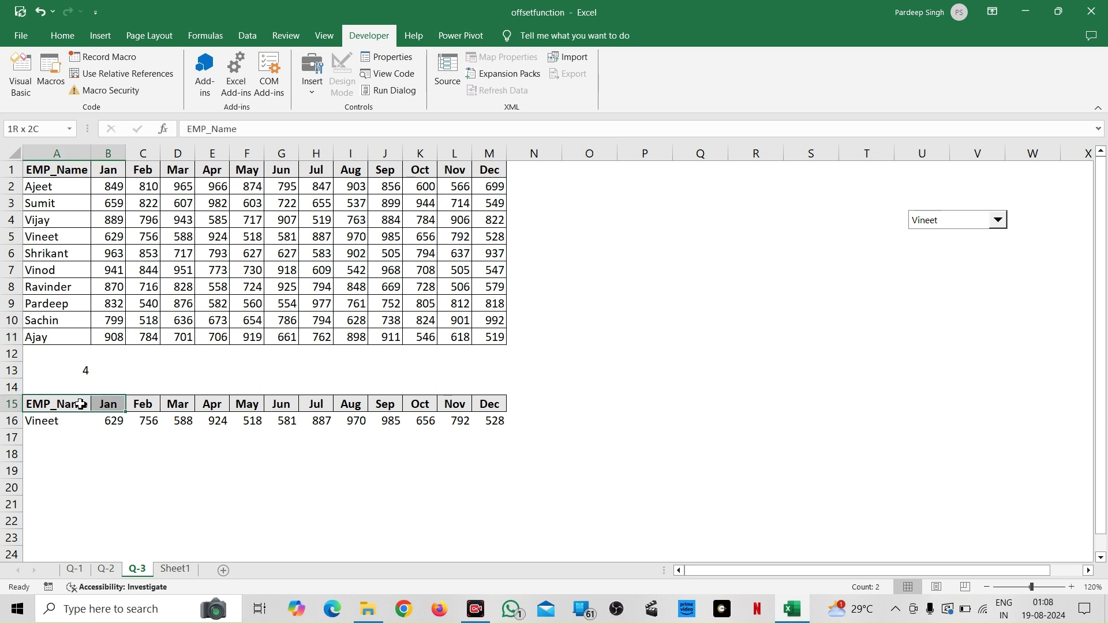
pyautogui.hotkey('ctrl', 'shift', 'Right')
pyautogui.hotkey('shift', 'Down')
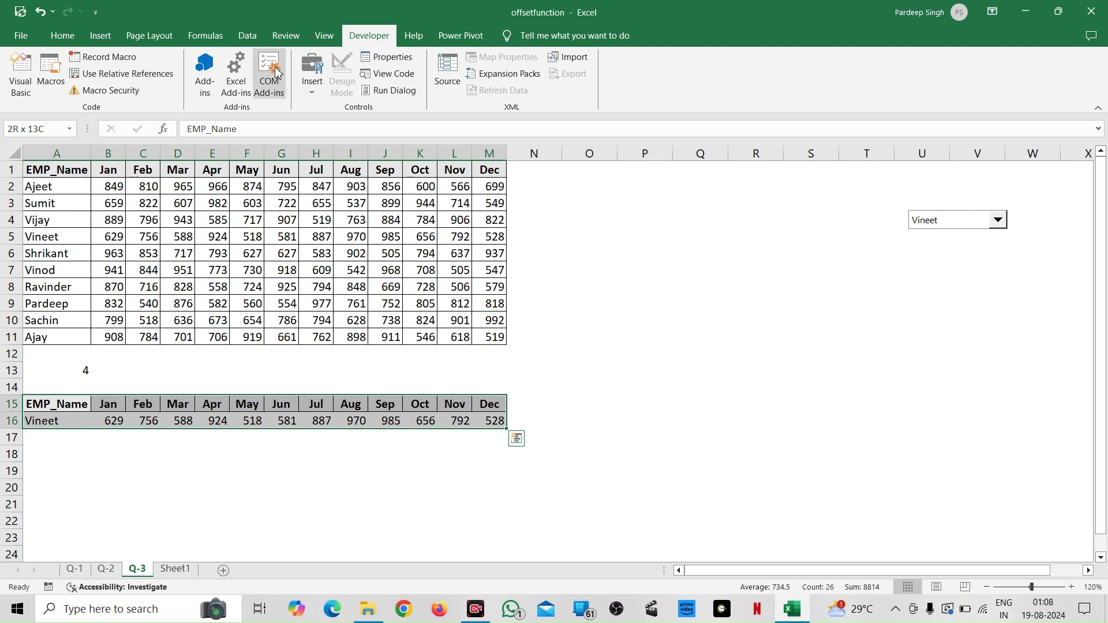
pyautogui.click(100, 36)
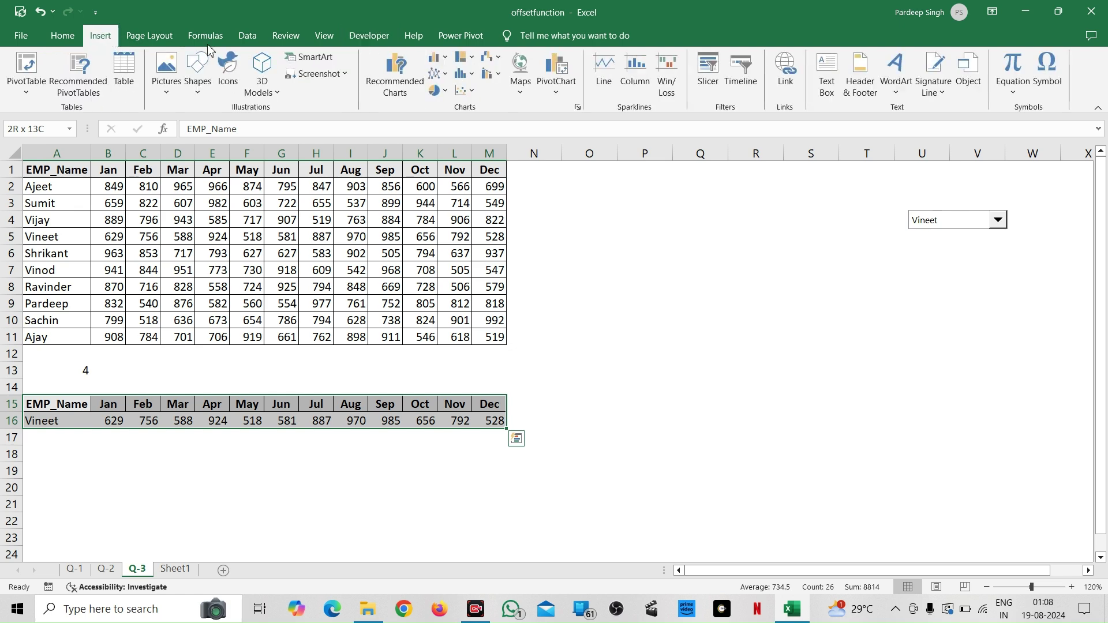
pyautogui.click(445, 59)
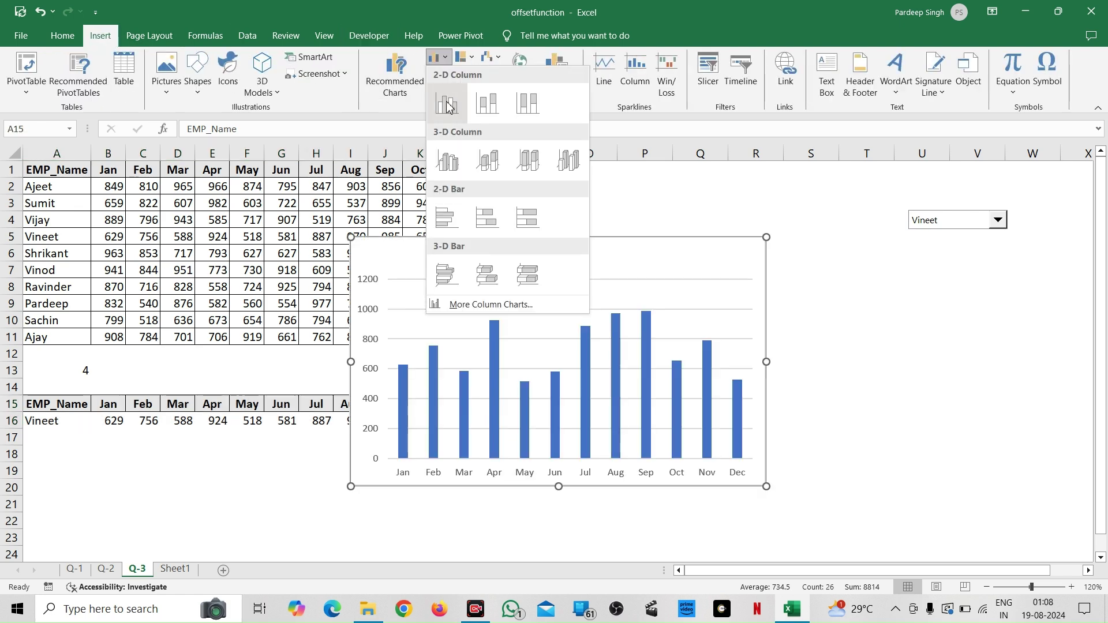
pyautogui.click(448, 103)
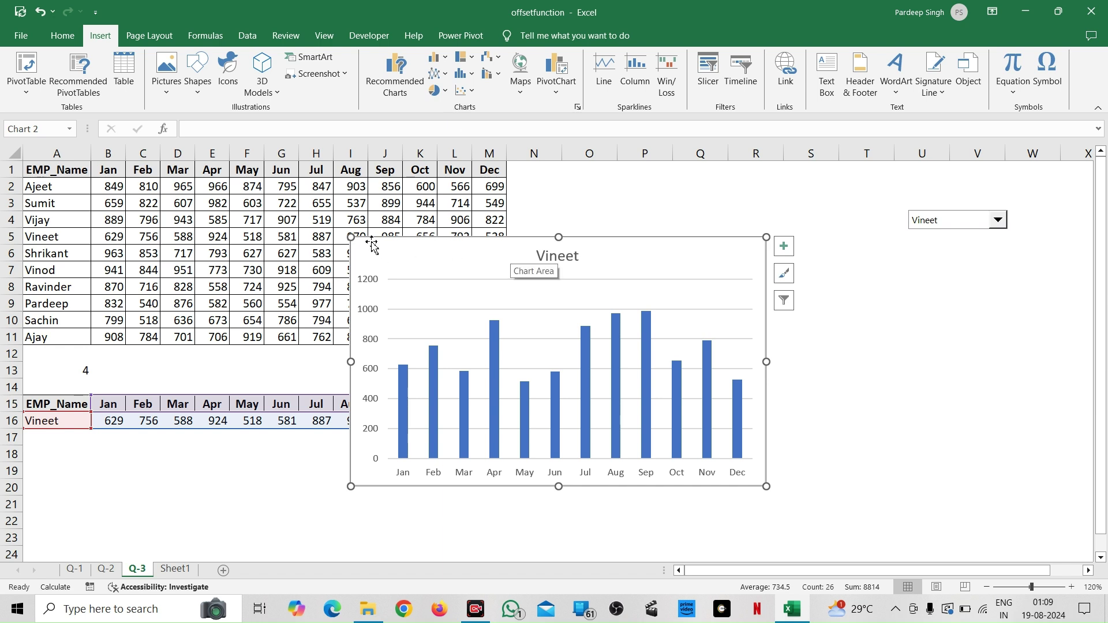
pyautogui.moveTo(351, 237); pyautogui.dragTo(419, 291)
pyautogui.moveTo(593, 291); pyautogui.dragTo(751, 252)
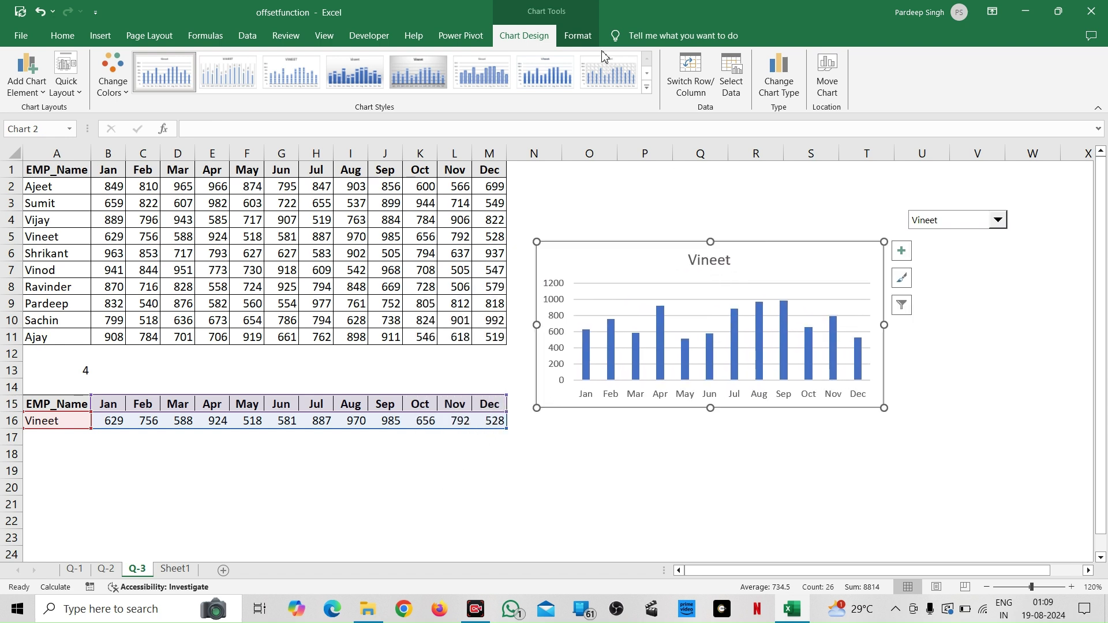
# Step: Apply the chart style with a solid blue background and hatched columns, and enlarge the chart toward its upper-left corner
pyautogui.click(647, 87)
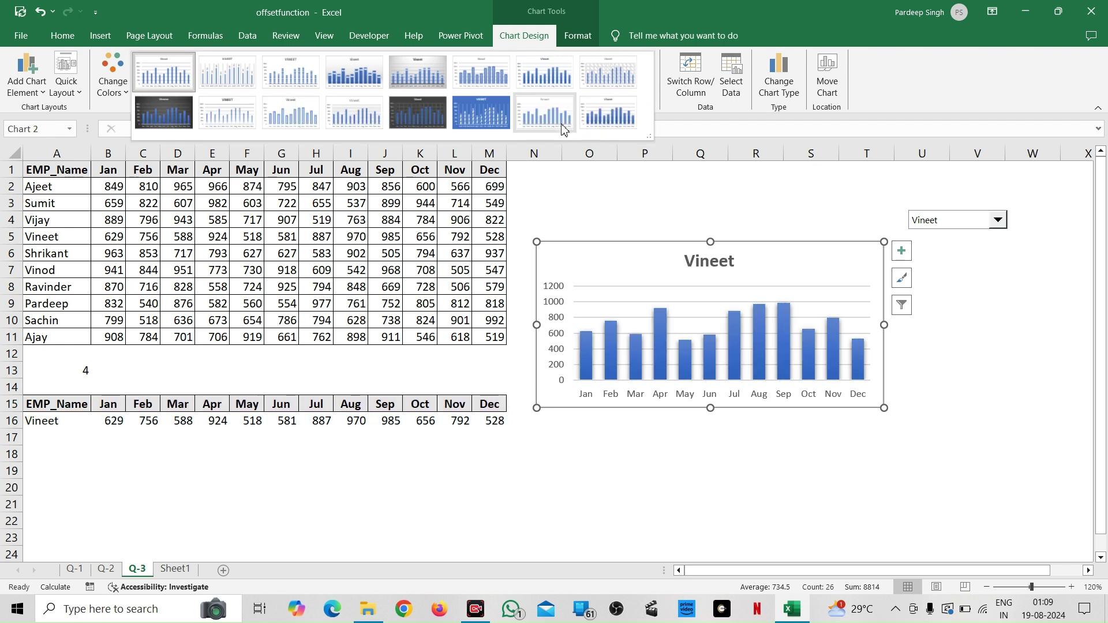
pyautogui.click(492, 116)
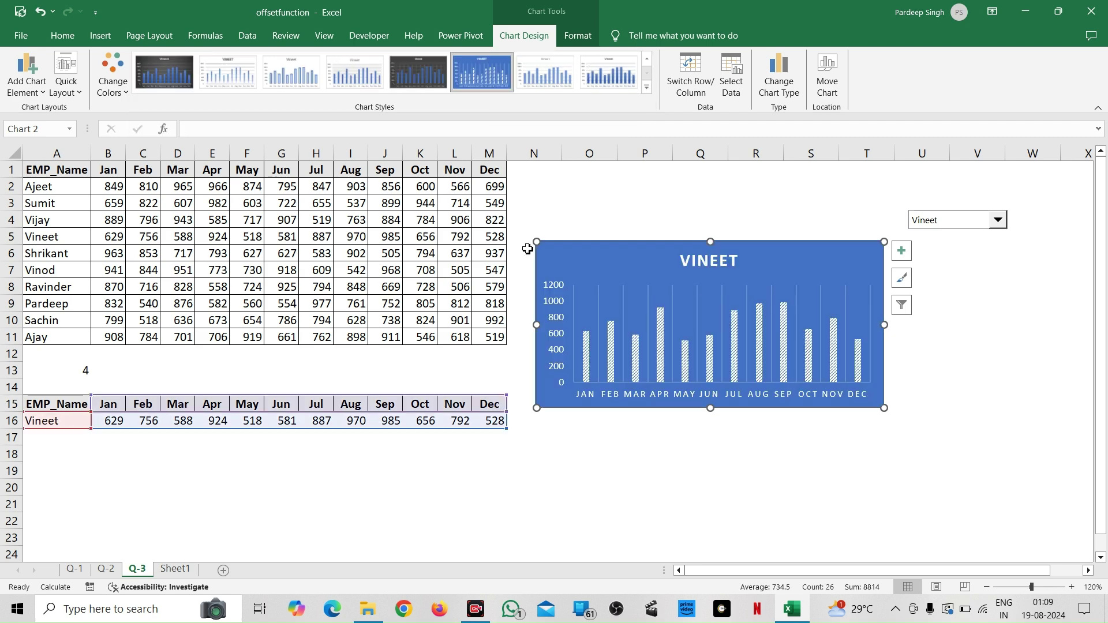
pyautogui.moveTo(525, 239); pyautogui.dragTo(472, 207)
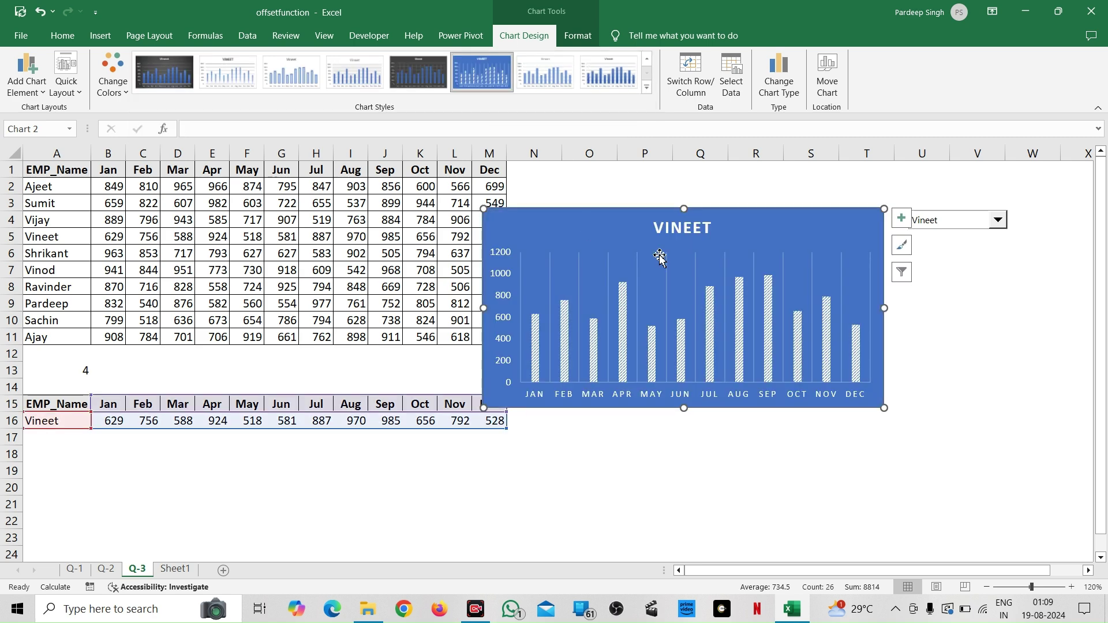
pyautogui.click(968, 338)
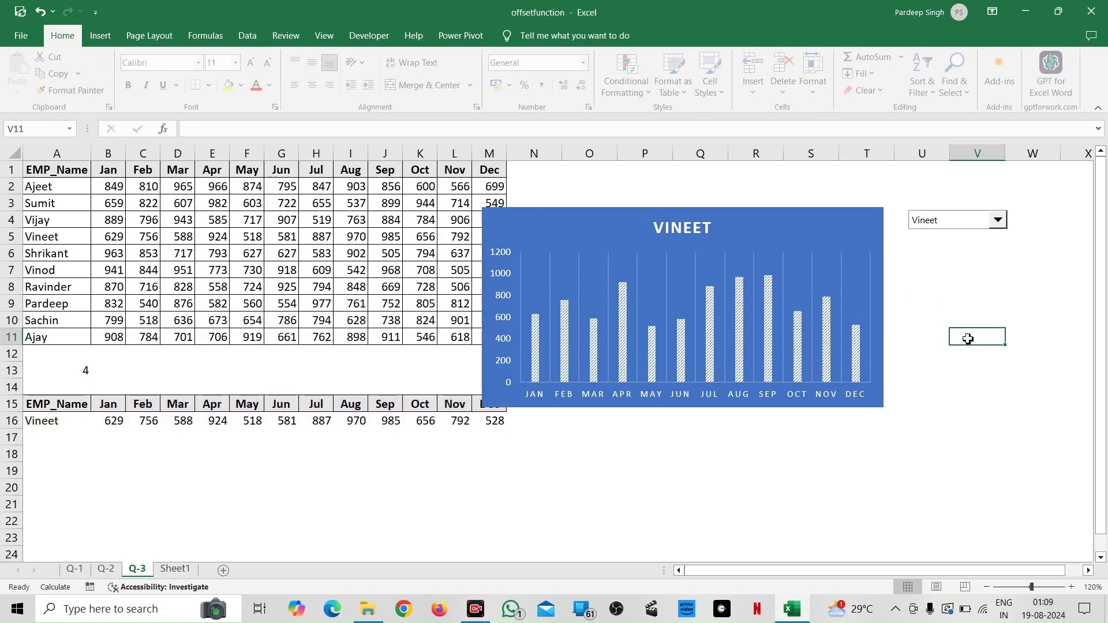
# Step: Move the combo box onto the chart's upper-right corner beside the title, and select the chart
pyautogui.rightClick(955, 223)
pyautogui.press('Escape')
pyautogui.moveTo(945, 226); pyautogui.dragTo(804, 229)
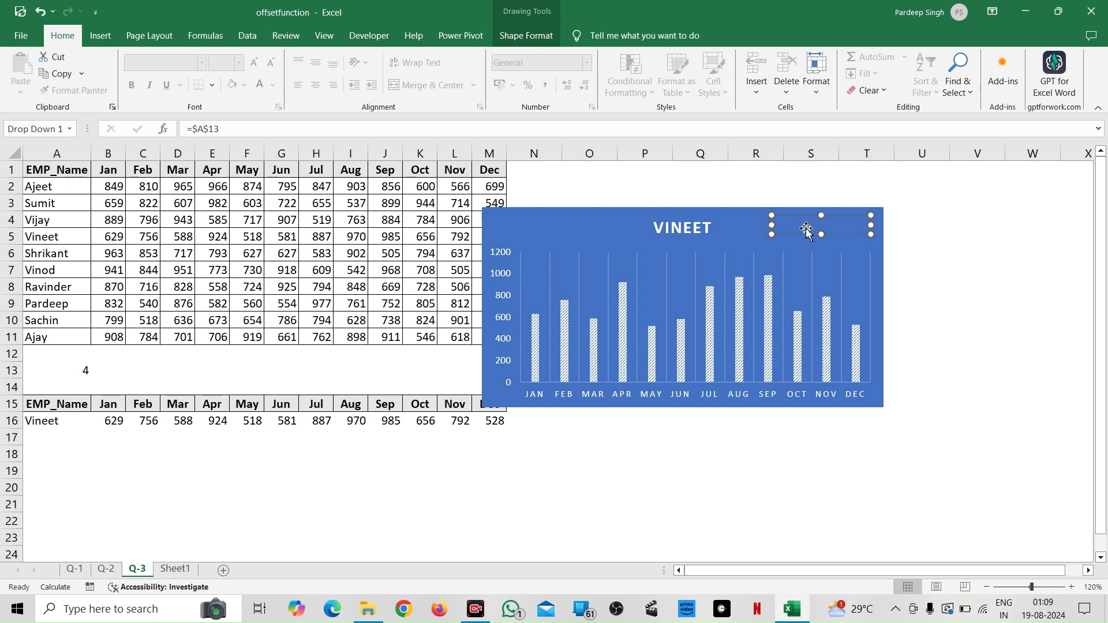
pyautogui.click(752, 230)
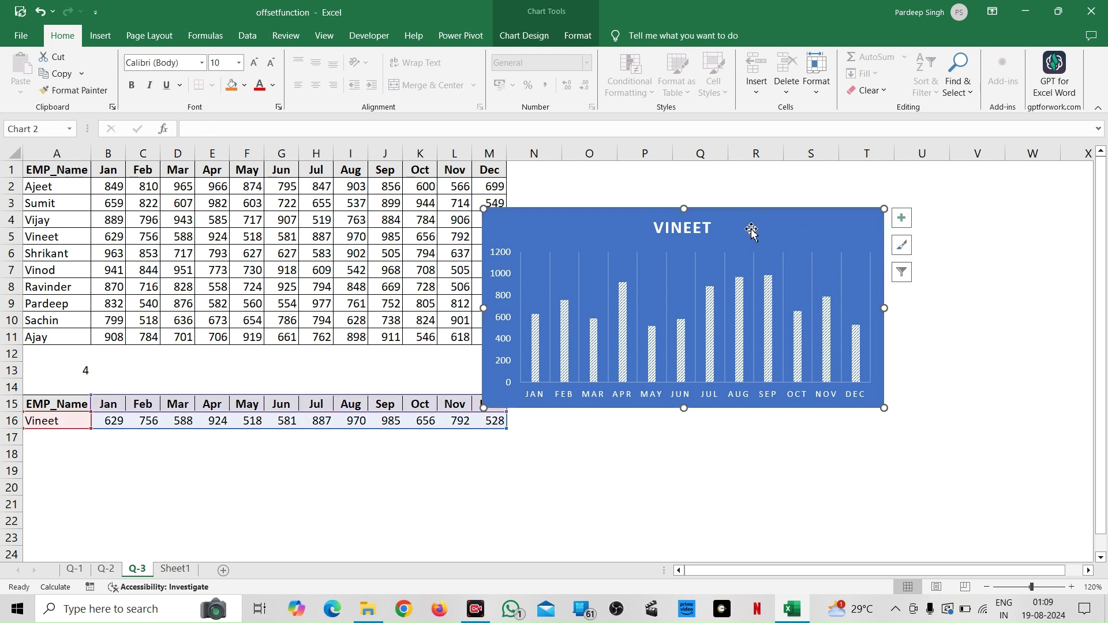
# Step: Send the column chart to the back so that the combo box sits in front of it
pyautogui.rightClick(751, 228)
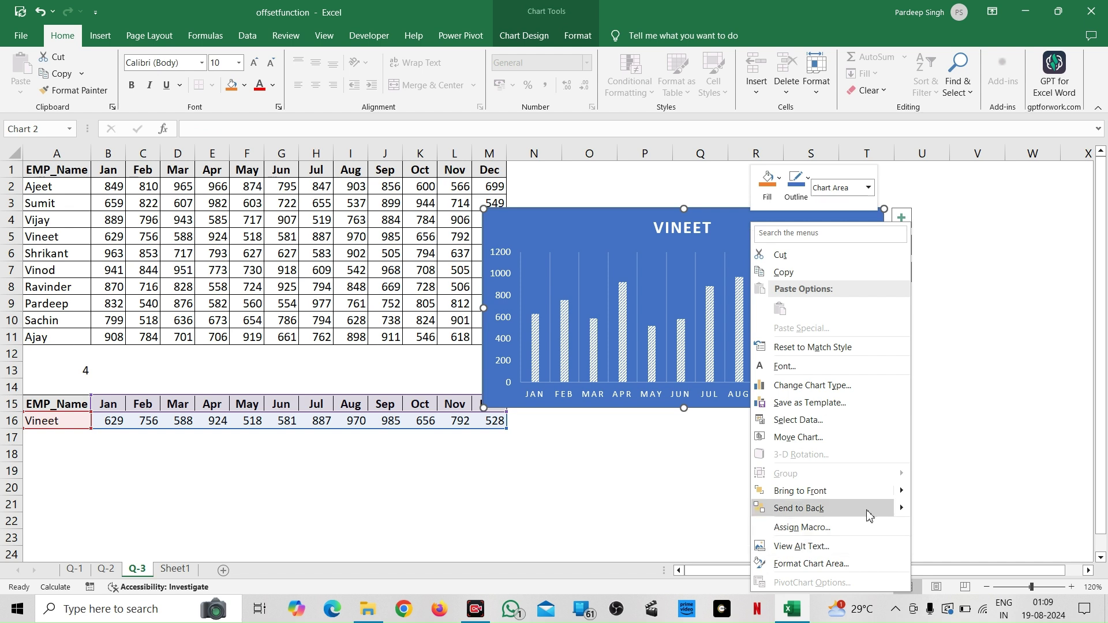
pyautogui.moveTo(901, 510)
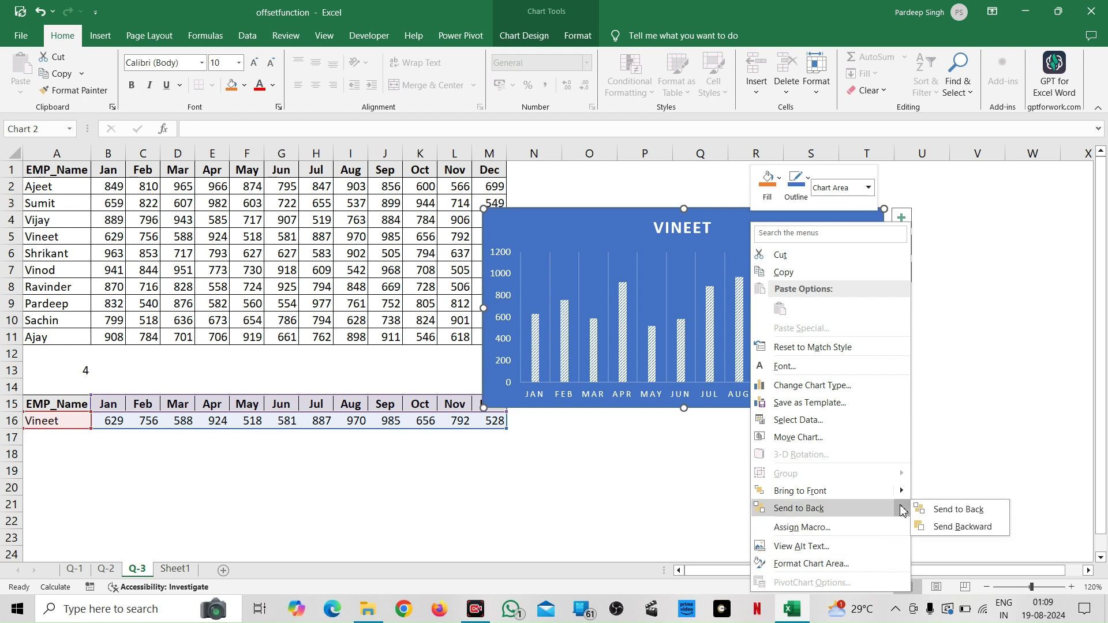
pyautogui.click(950, 509)
pyautogui.click(956, 318)
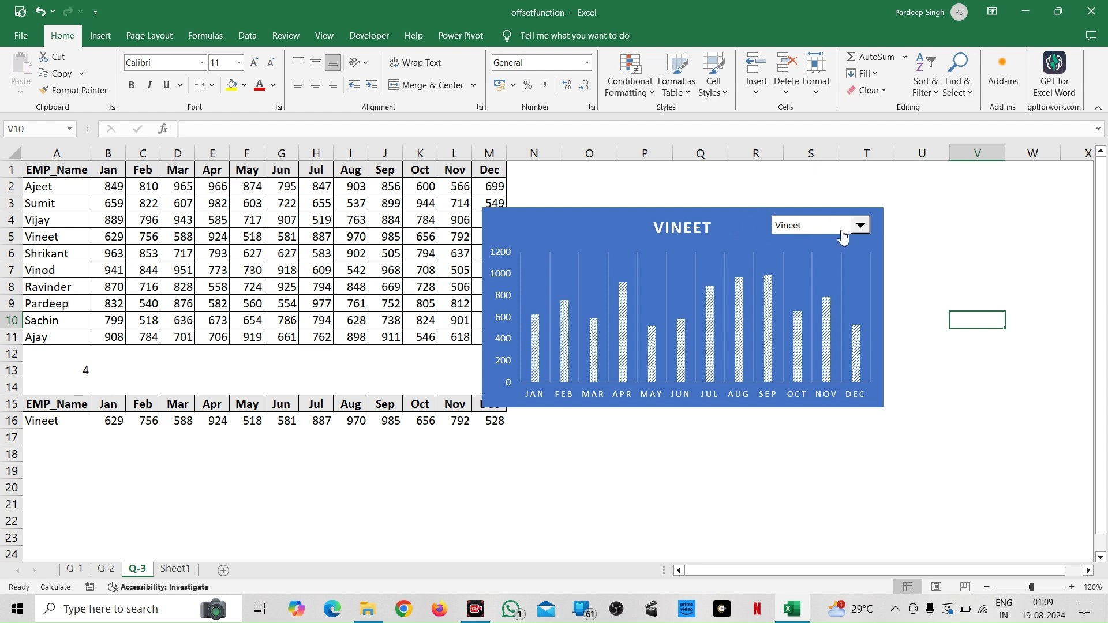
# Step: Test the chart by choosing the seventh, ninth and tenth employees in turn in the combo box
pyautogui.click(860, 229)
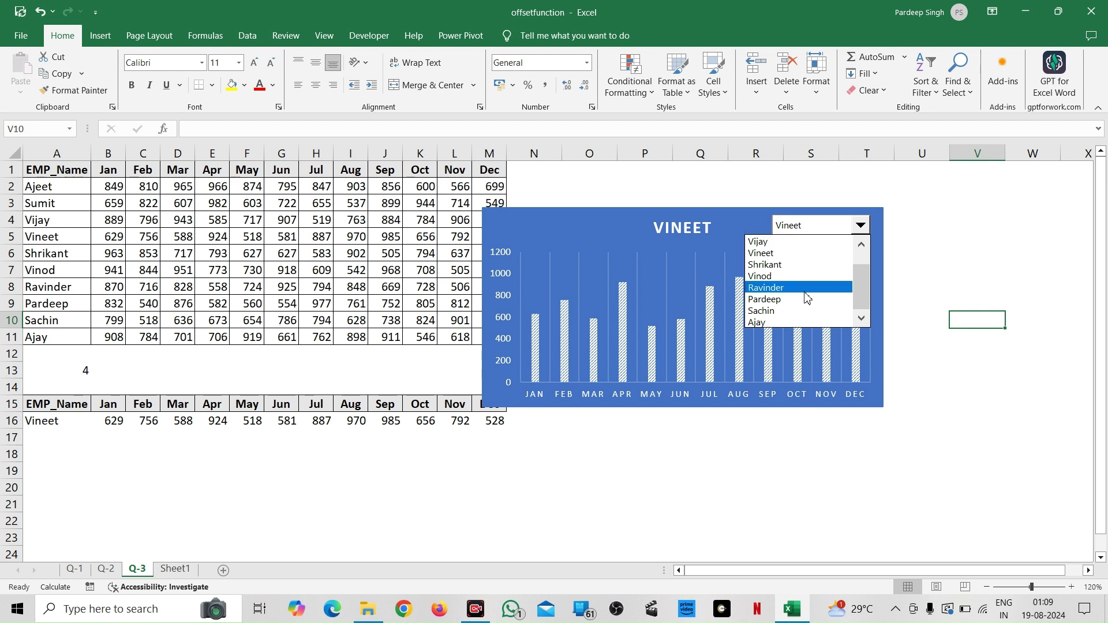
pyautogui.click(805, 292)
pyautogui.click(860, 226)
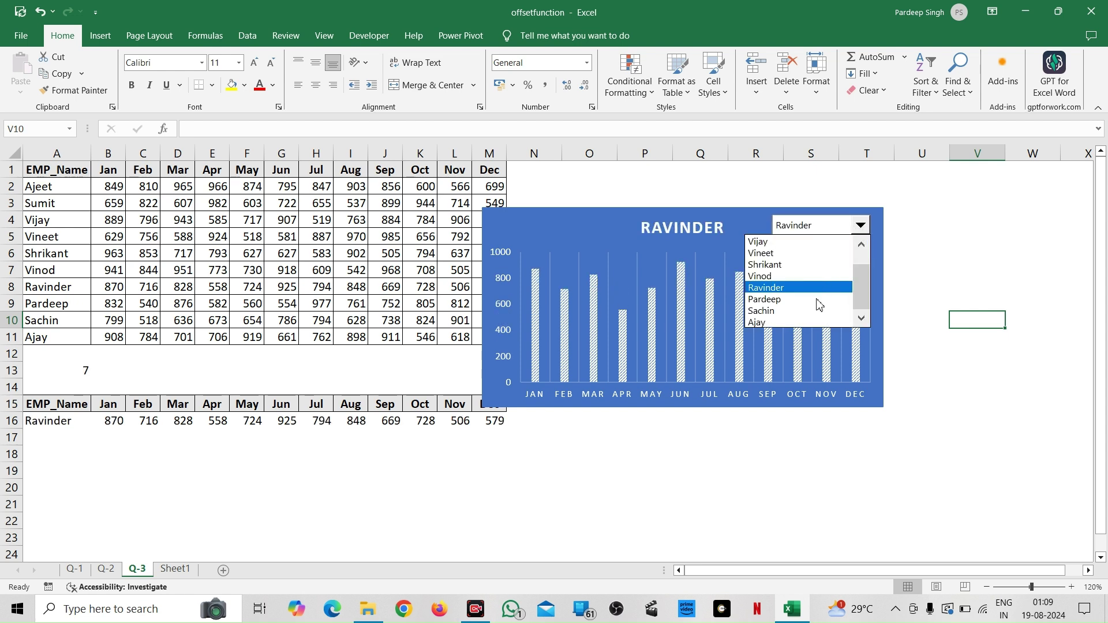
pyautogui.click(796, 311)
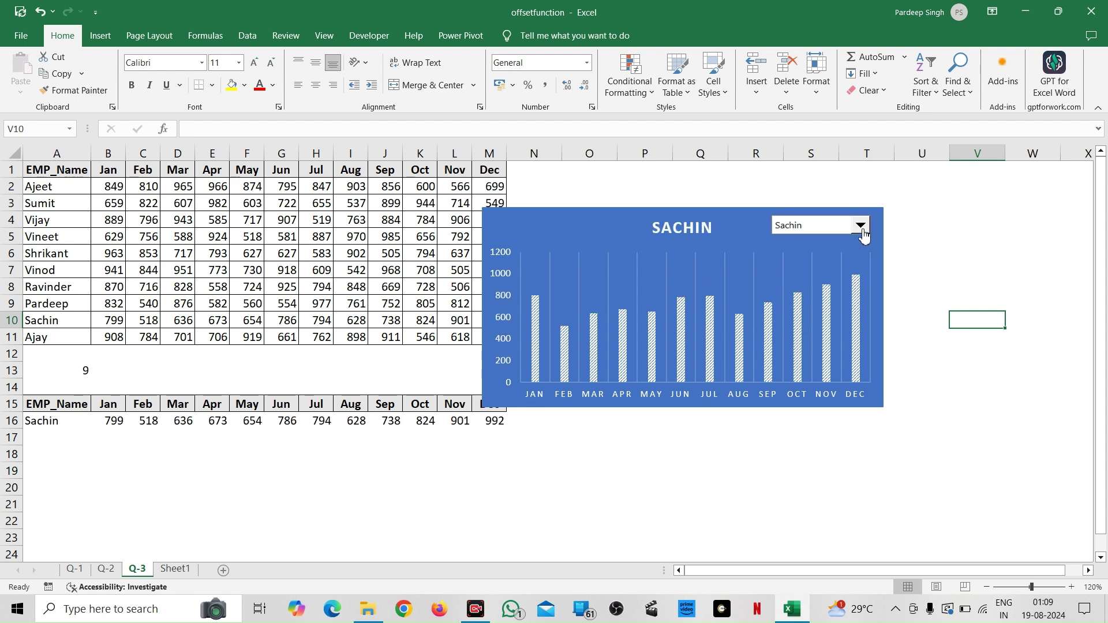
pyautogui.click(861, 228)
pyautogui.click(785, 323)
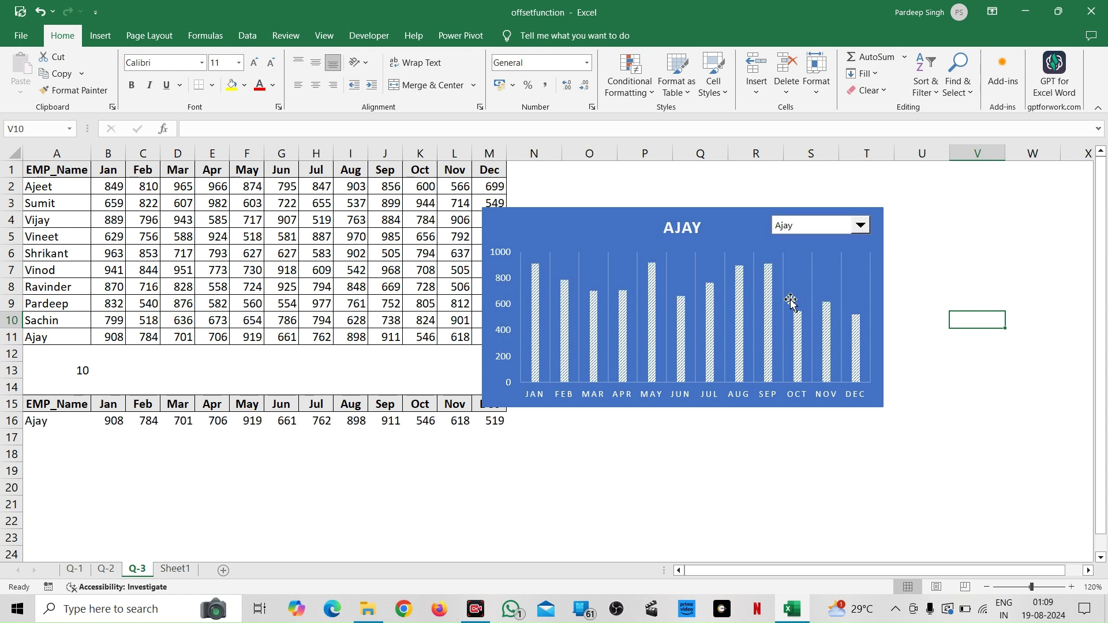
pyautogui.click(831, 189)
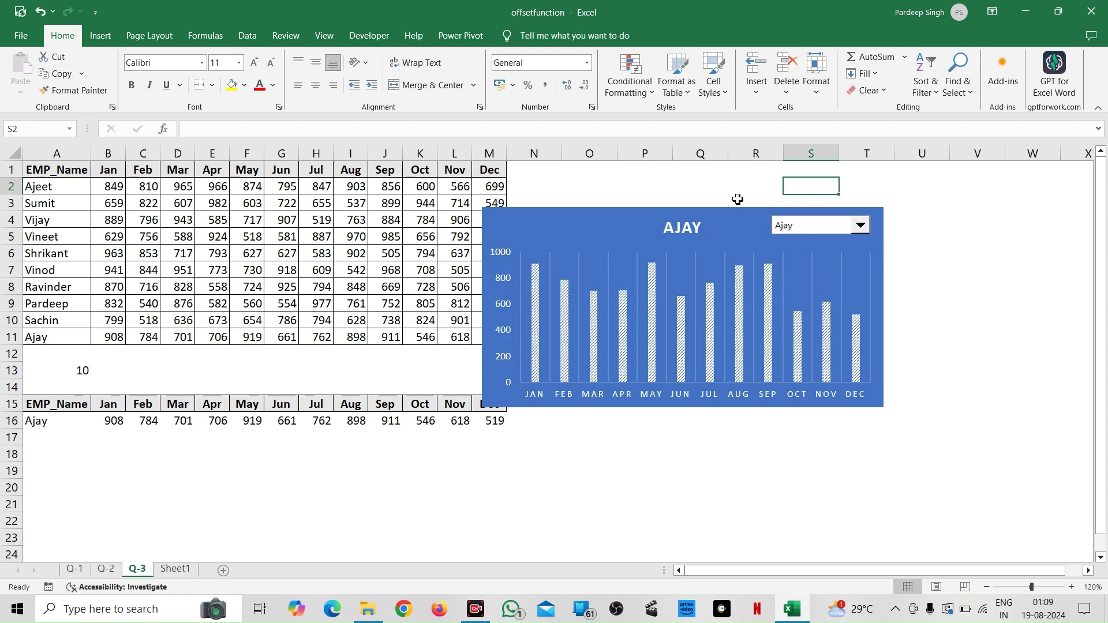
# Step: Select the column chart together with the combo box and group them into one object
pyautogui.click(593, 216)
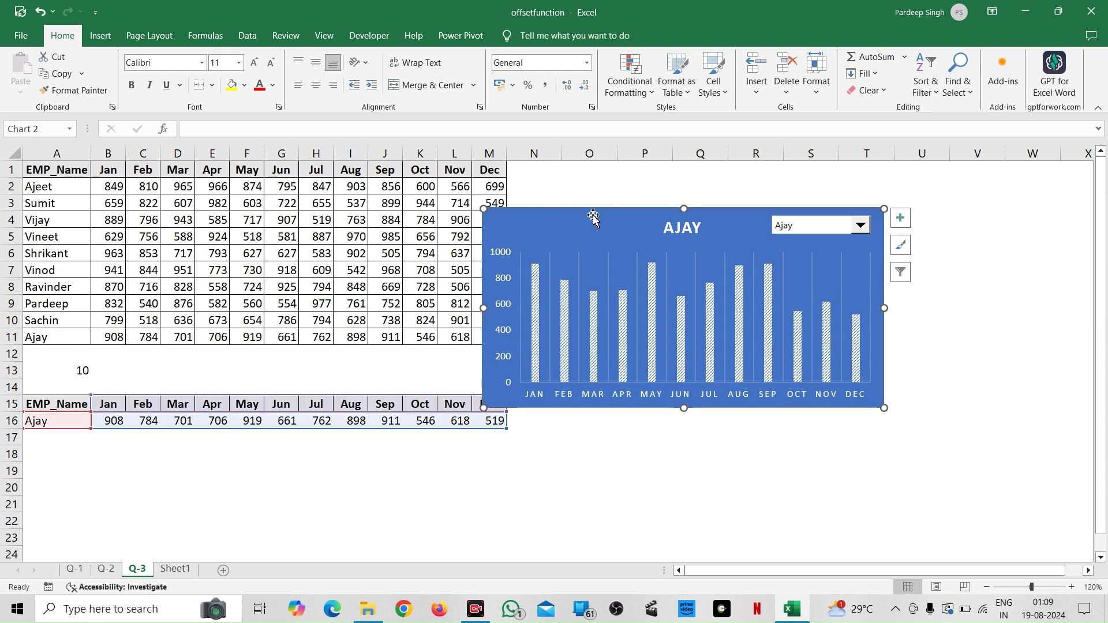
pyautogui.rightClick(782, 226)
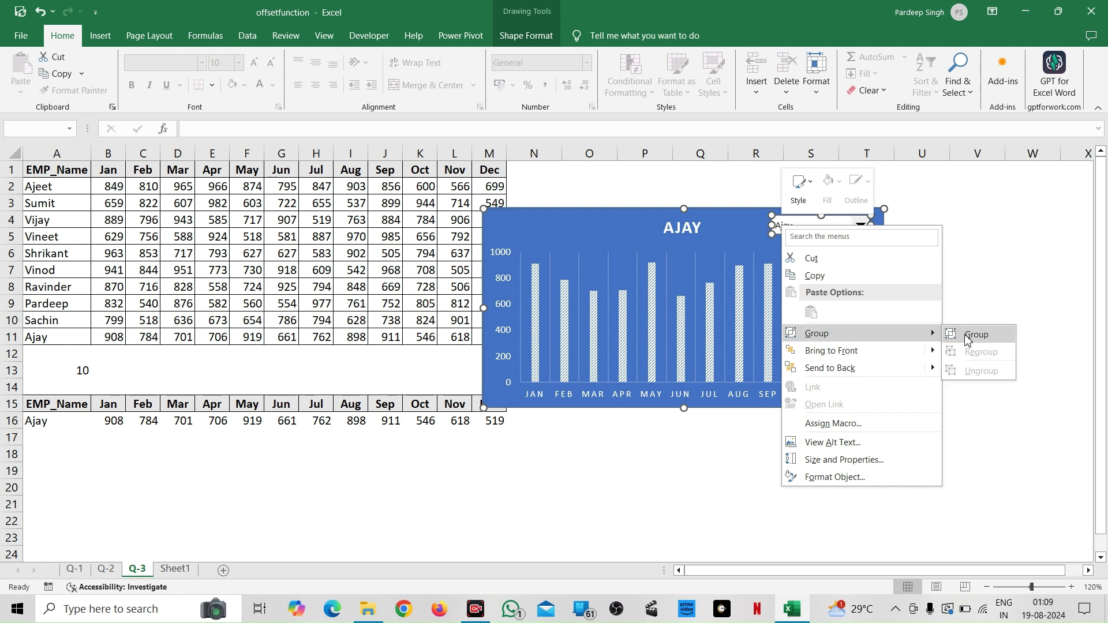
pyautogui.click(966, 335)
# Step: Nudge the chart slightly within its group, and move the whole group clear of the data table, into columns O to V
pyautogui.moveTo(763, 247)
pyautogui.mouseDown()
pyautogui.moveTo(812, 248)
pyautogui.moveTo(751, 245)
pyautogui.mouseUp()
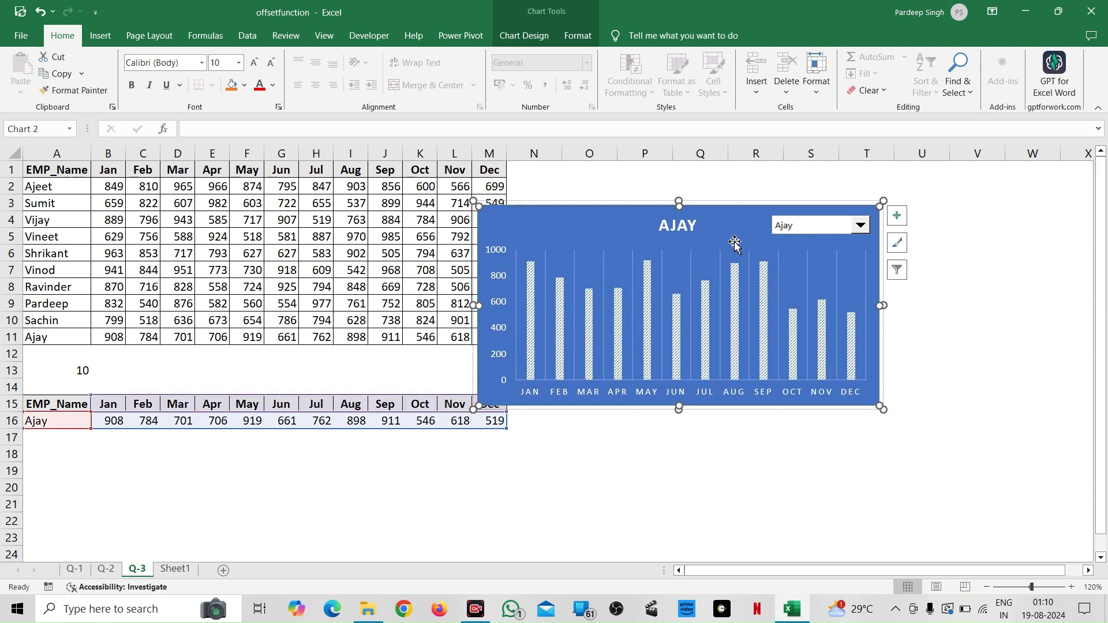
pyautogui.moveTo(735, 245); pyautogui.dragTo(738, 244)
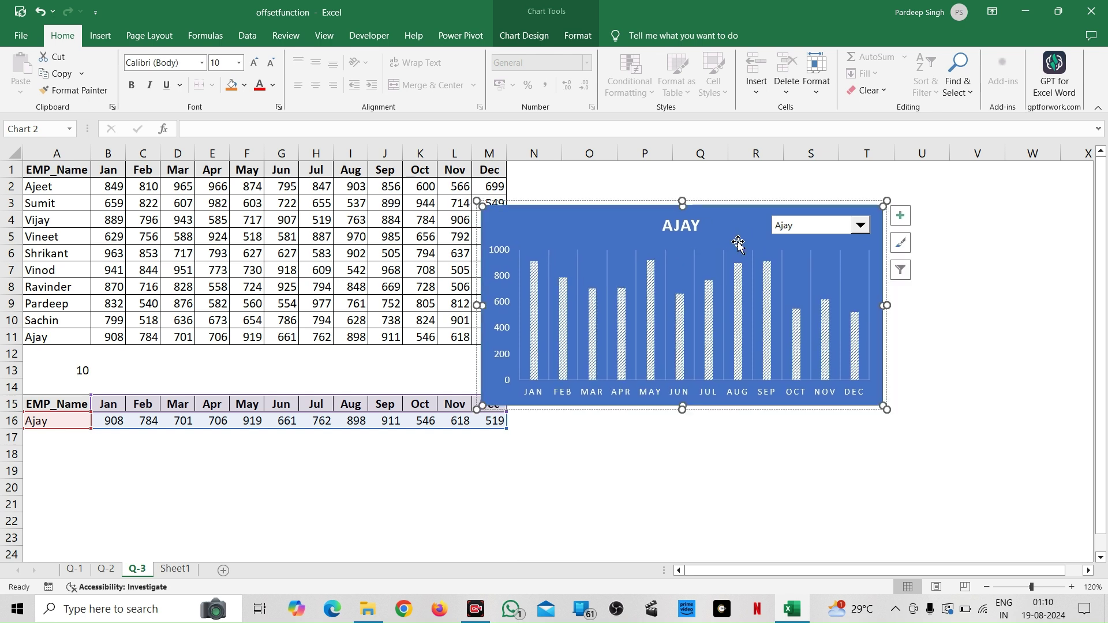
pyautogui.click(732, 202)
pyautogui.moveTo(732, 202); pyautogui.dragTo(856, 185)
pyautogui.click(506, 512)
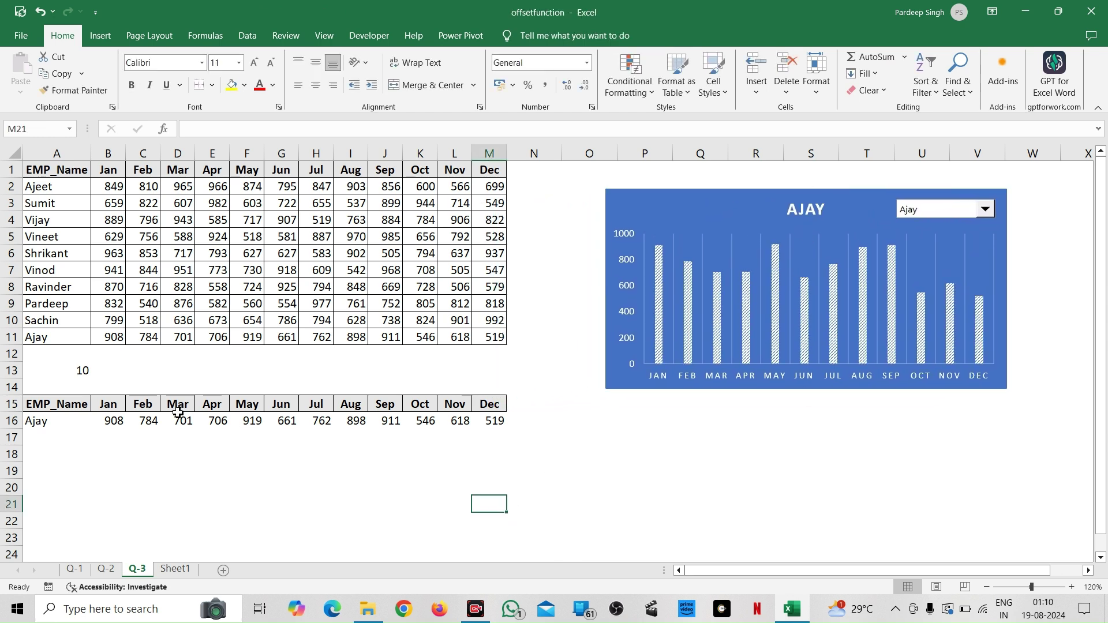
# Step: Highlight the helper range A13:N16 to review the combo box's linked cell and the lookup row, and clear the selection
pyautogui.moveTo(46, 370); pyautogui.dragTo(48, 373)
pyautogui.hotkey('shift', 'Right')
pyautogui.hotkey('shift', 'Right')
pyautogui.hotkey('shift', 'Right')
pyautogui.hotkey('shift', 'Right')
pyautogui.hotkey('shift', 'Right')
pyautogui.hotkey('shift', 'Right')
pyautogui.hotkey('shift', 'Right')
pyautogui.hotkey('shift', 'Right')
pyautogui.hotkey('shift', 'Right')
pyautogui.hotkey('shift', 'Right')
pyautogui.hotkey('shift', 'Right')
pyautogui.hotkey('shift', 'Right')
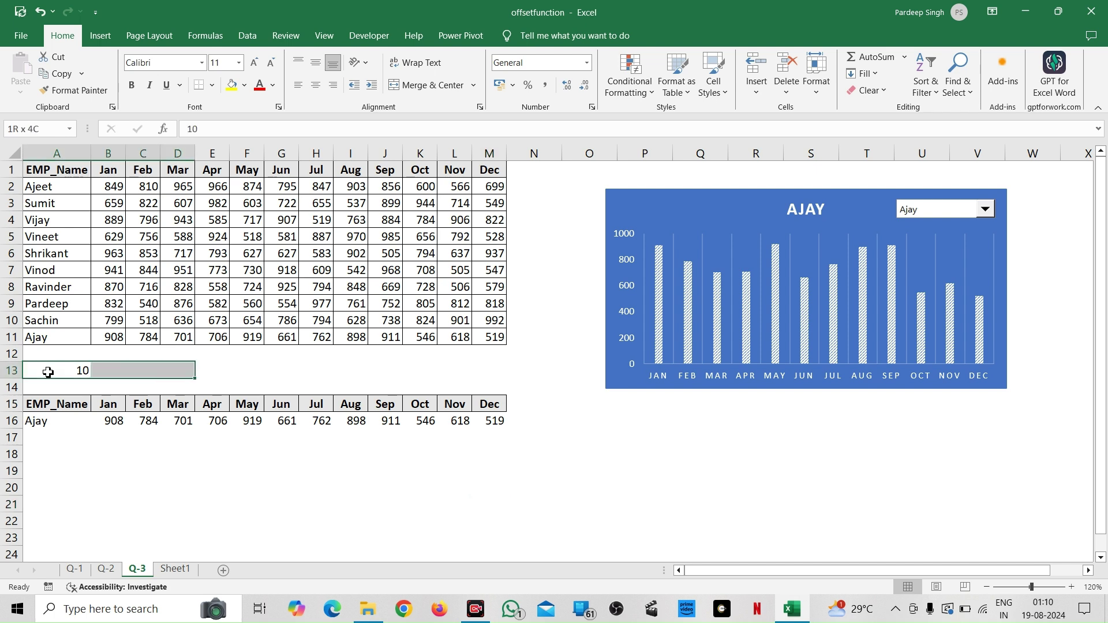
pyautogui.hotkey('shift', 'Down')
pyautogui.hotkey('shift', 'Down')
pyautogui.hotkey('shift', 'Down')
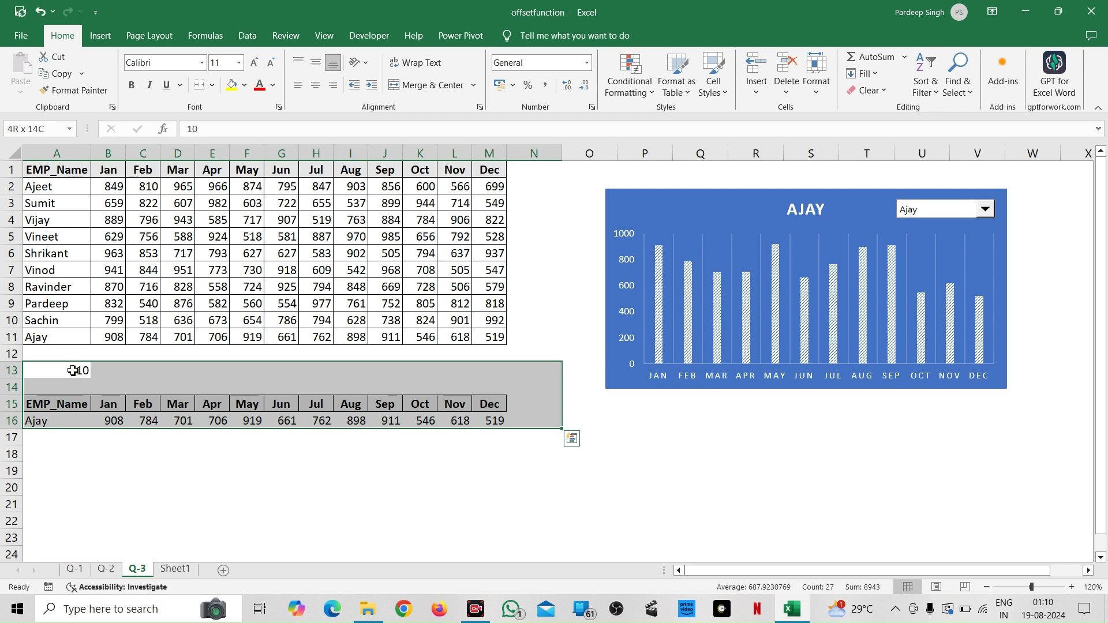
pyautogui.click(159, 474)
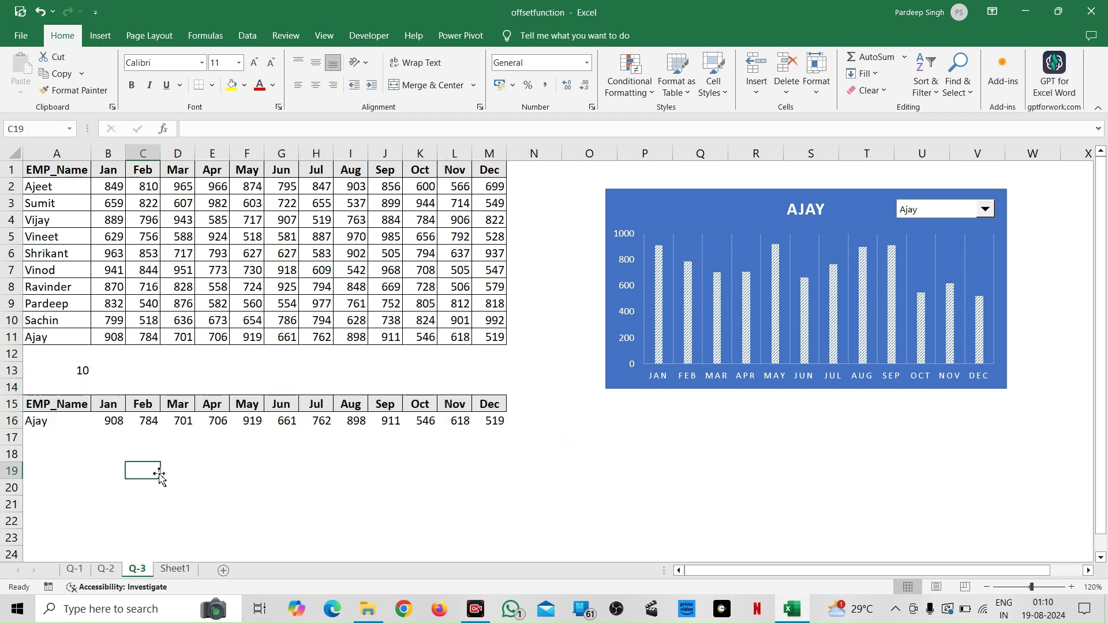
pyautogui.click(553, 456)
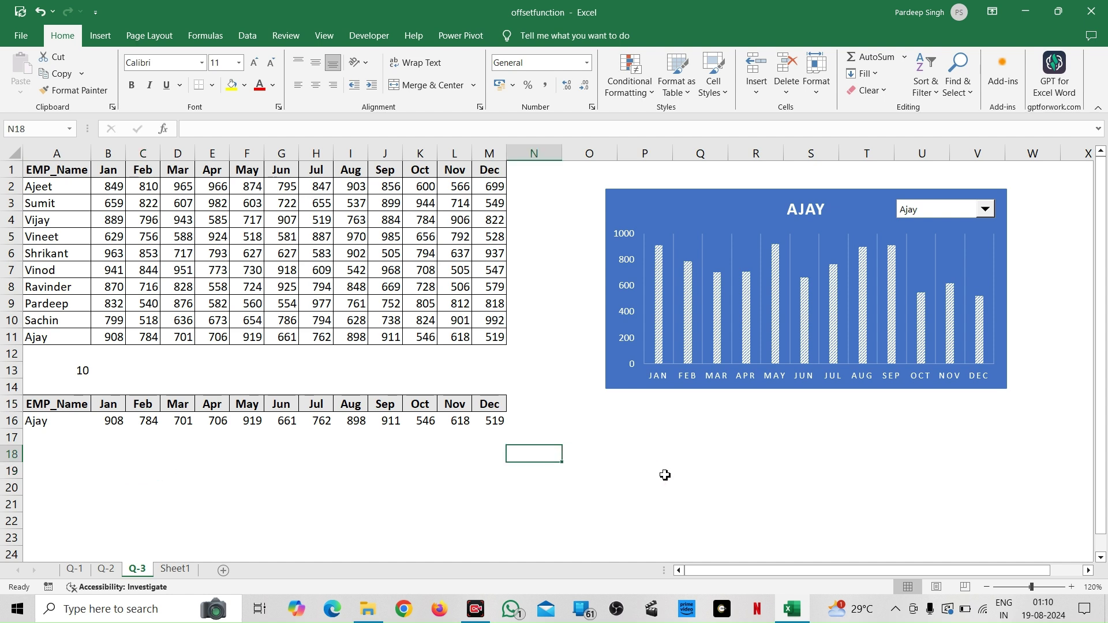